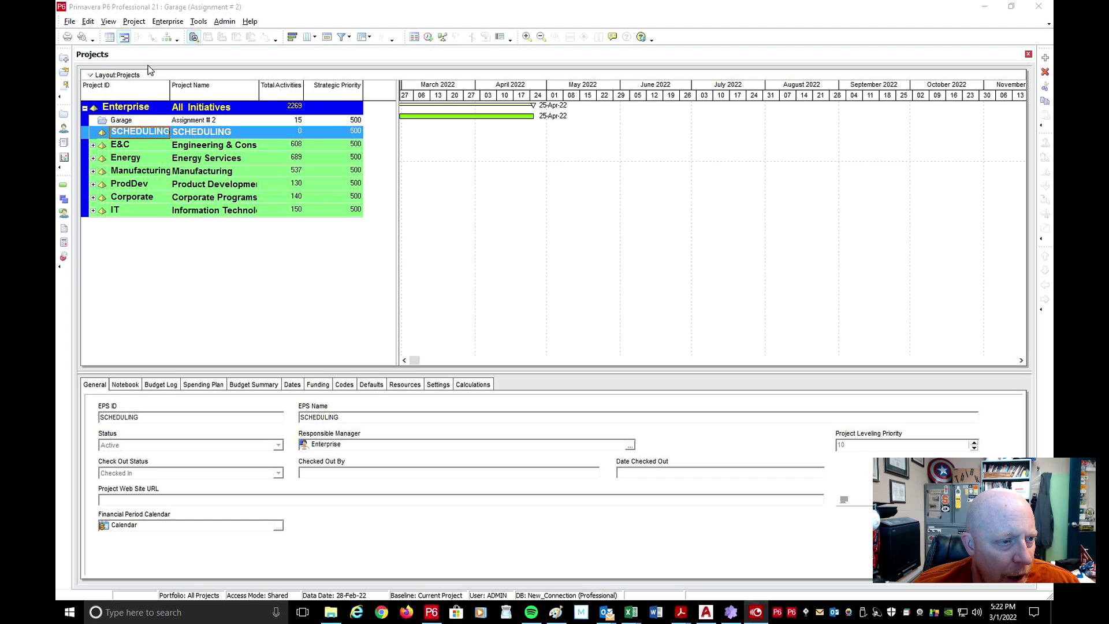
Step: Review the Enterprise Project Structure, collapsing the ProdDev, Corporate and IT branches to examine the SCHEDULING node
click(168, 22)
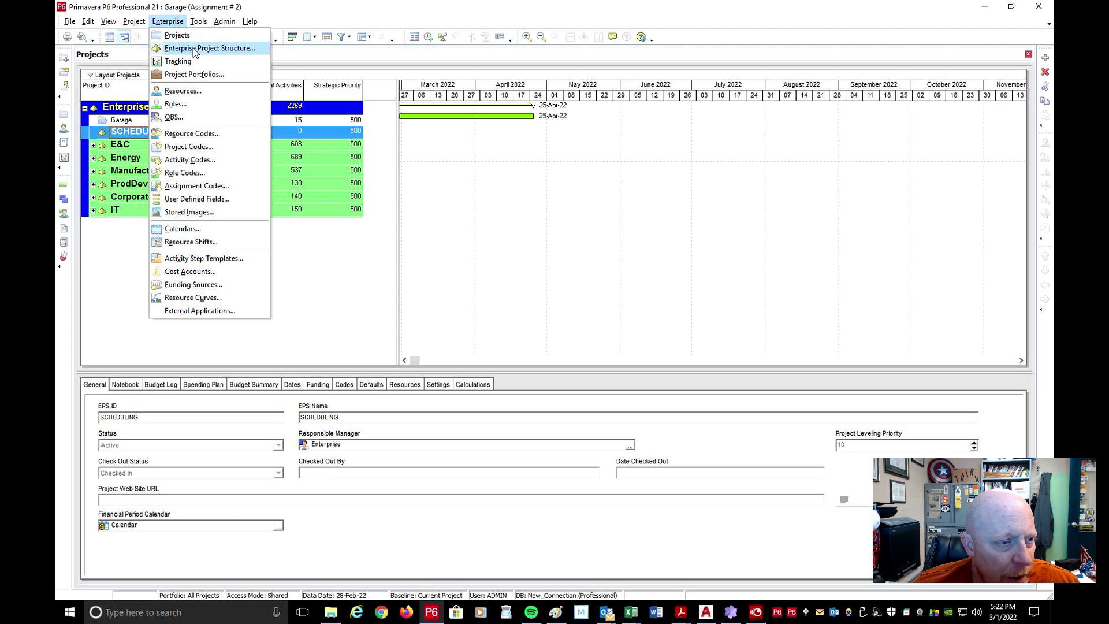
click(223, 51)
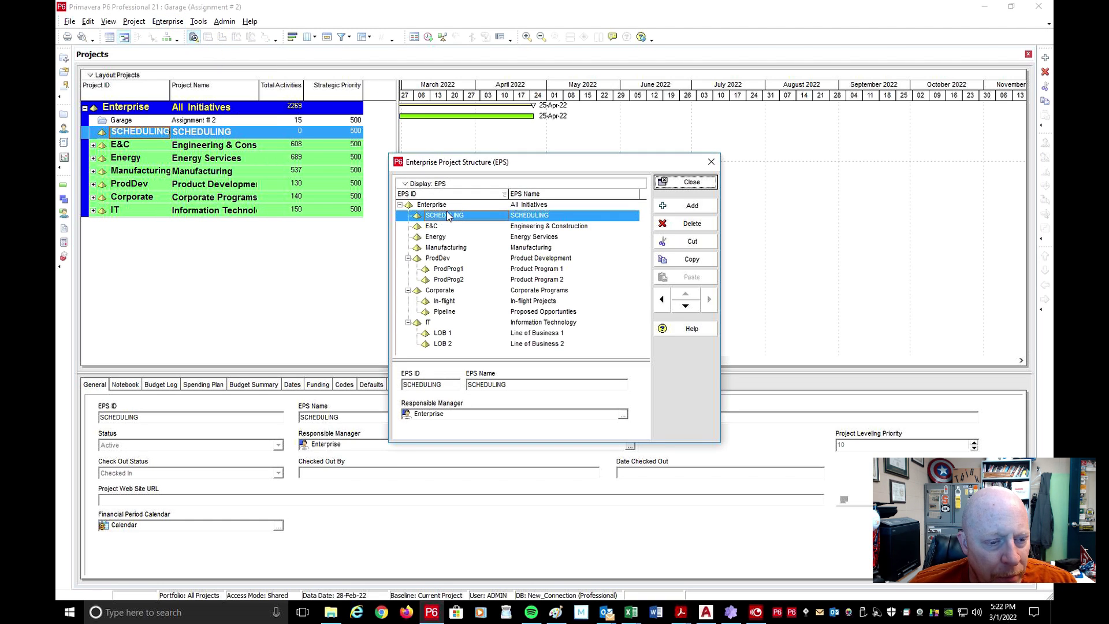
click(408, 258)
click(408, 269)
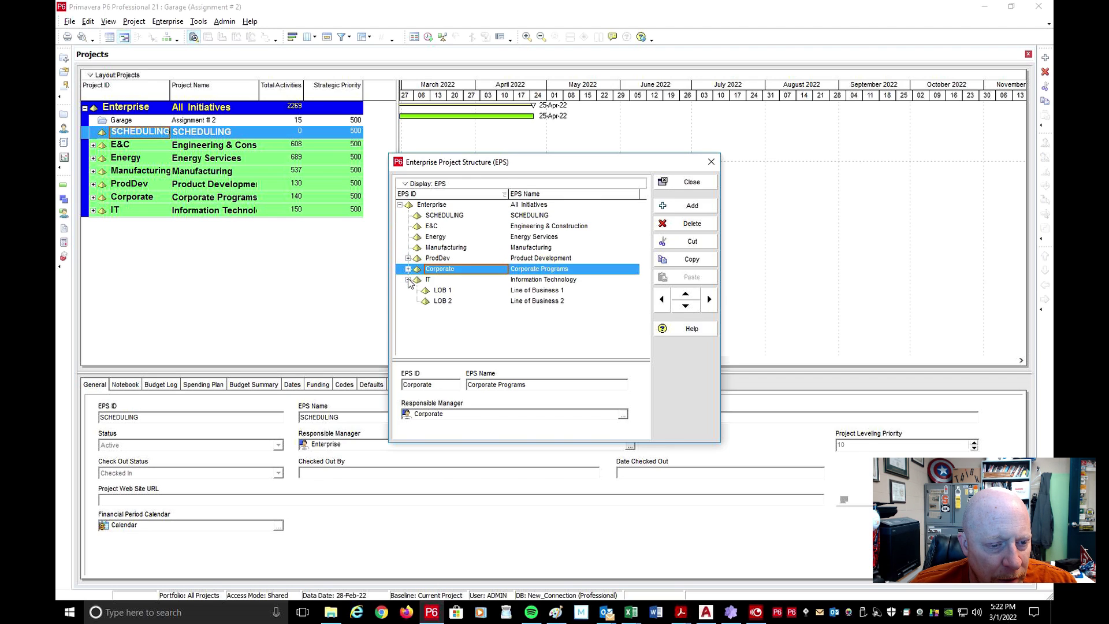
click(407, 280)
click(451, 219)
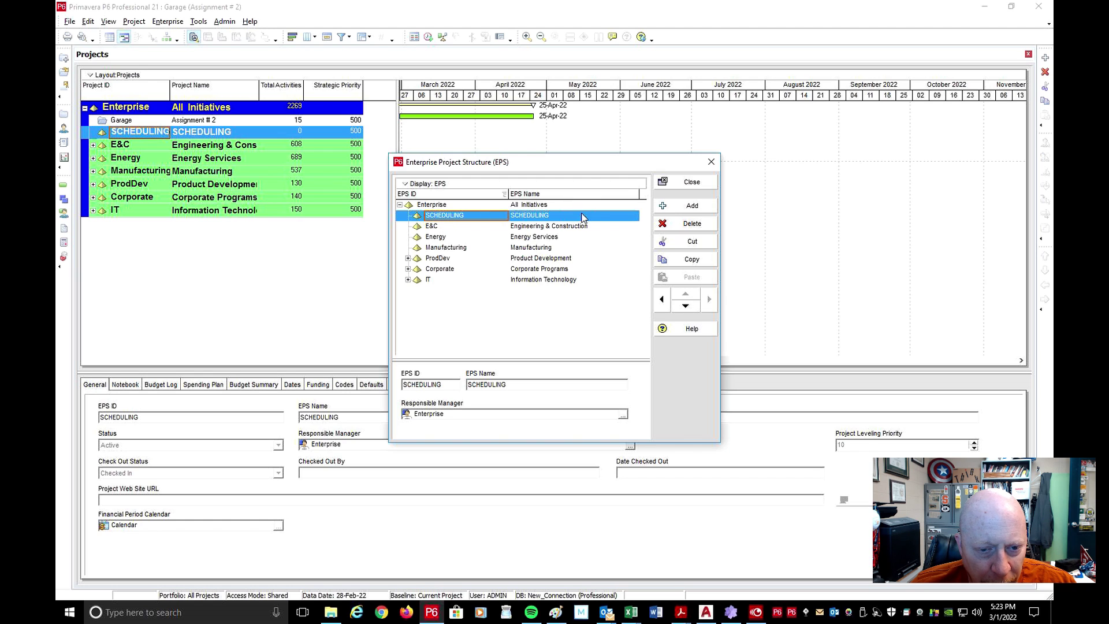
click(677, 182)
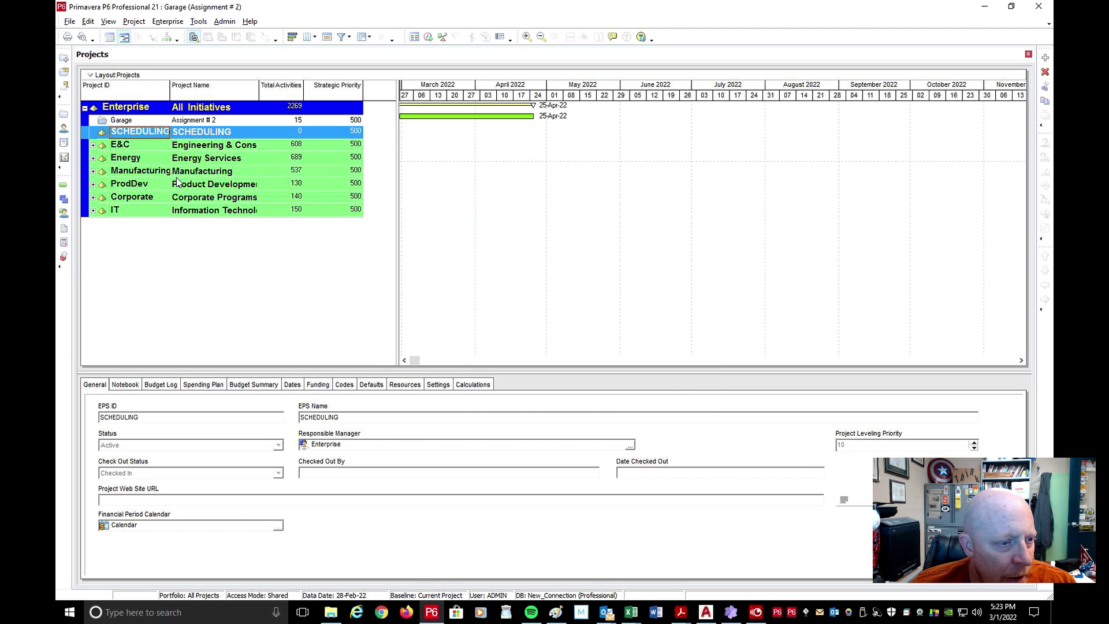
Step: Start a new project under the SCHEDULING node and keep SCHEDULING as its EPS level
click(143, 132)
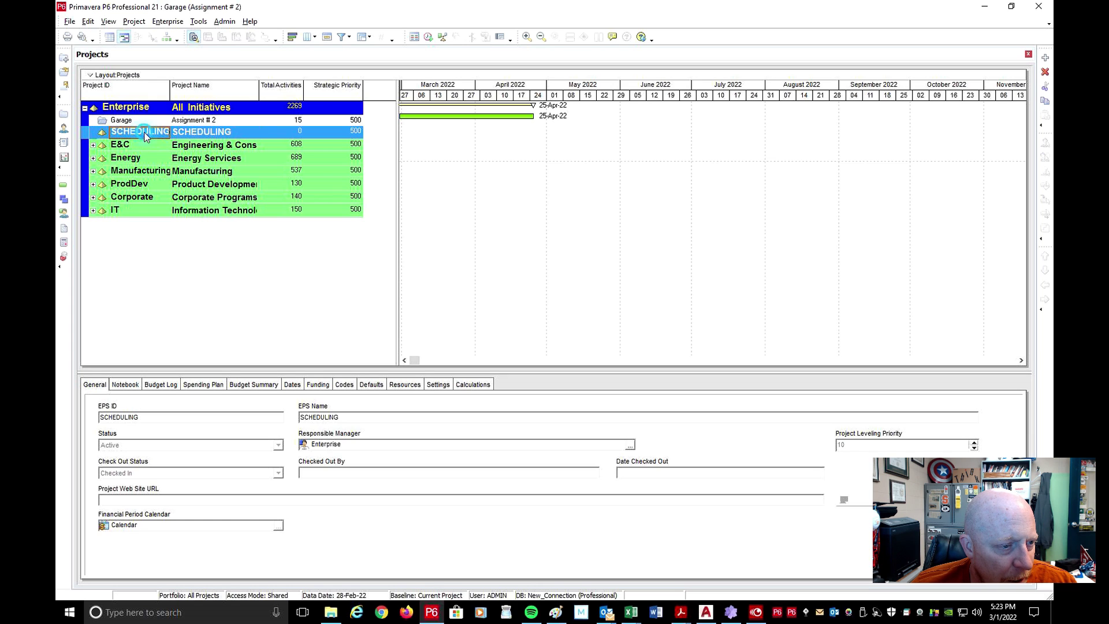
click(1046, 58)
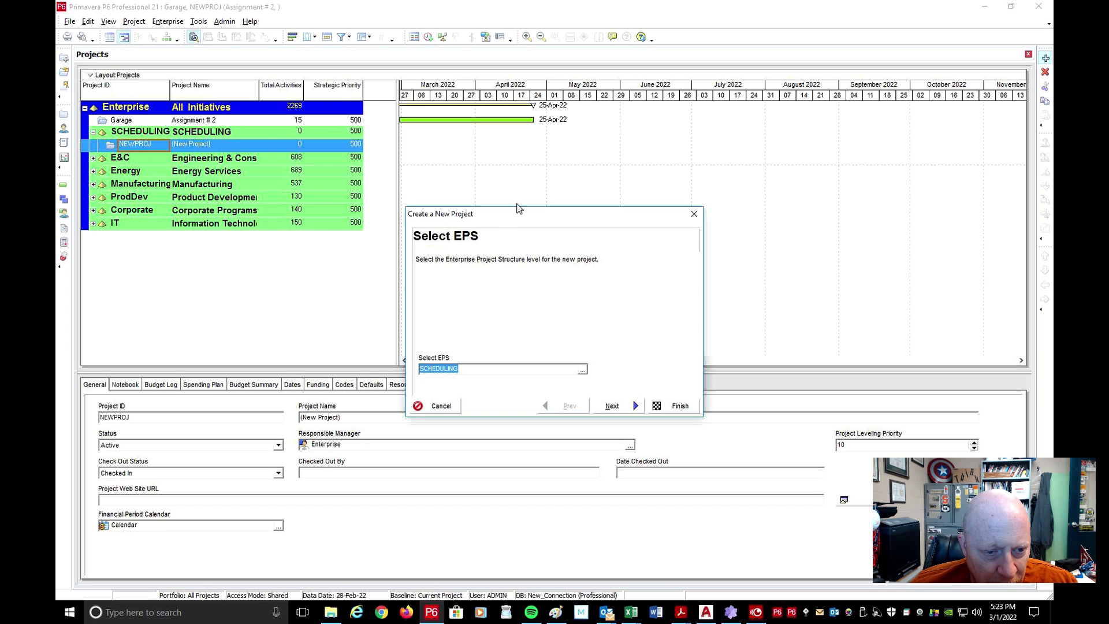
drag(513, 214, 536, 212)
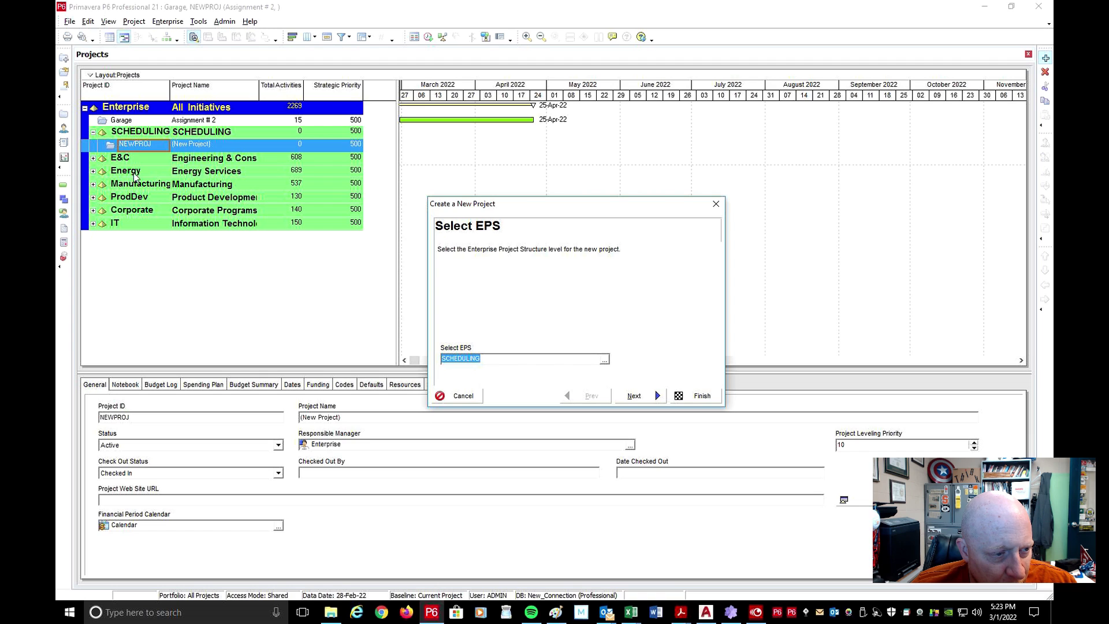
click(605, 360)
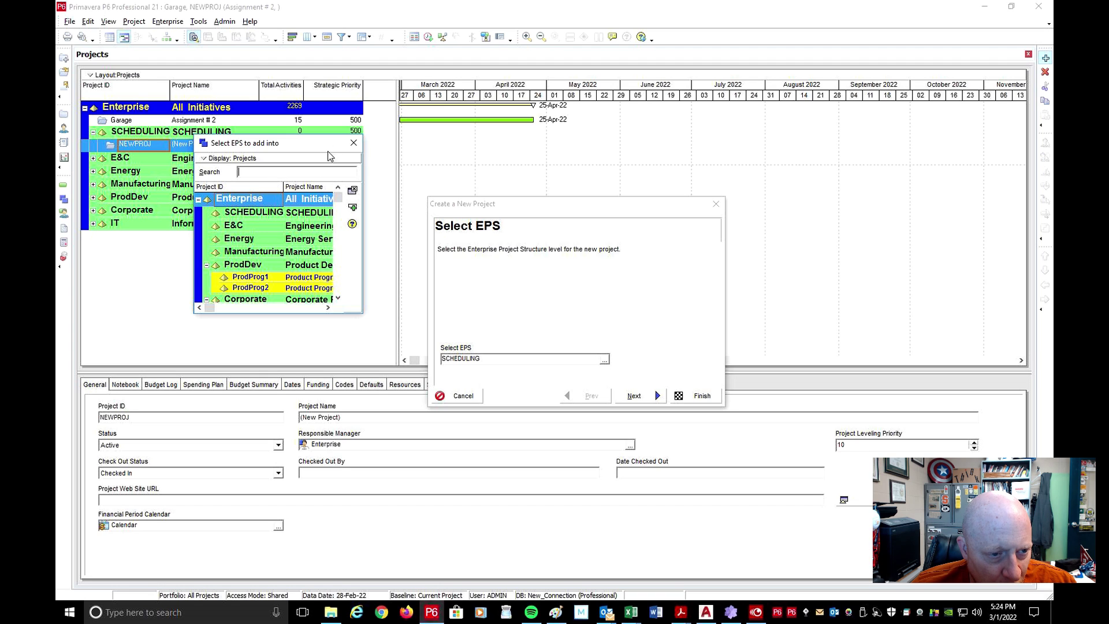
click(354, 143)
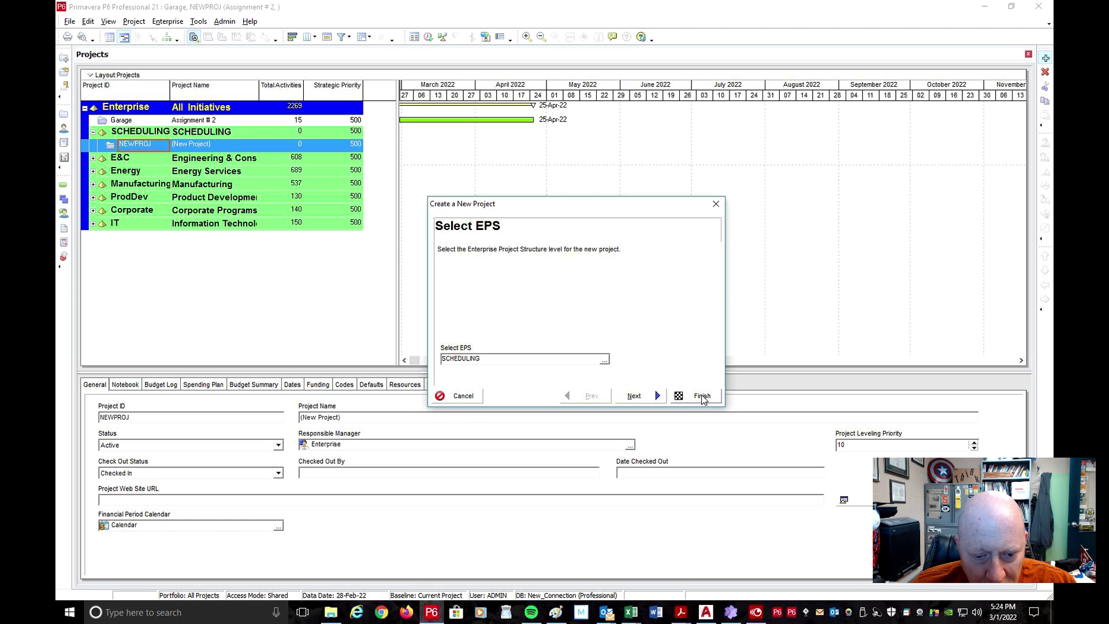
click(639, 397)
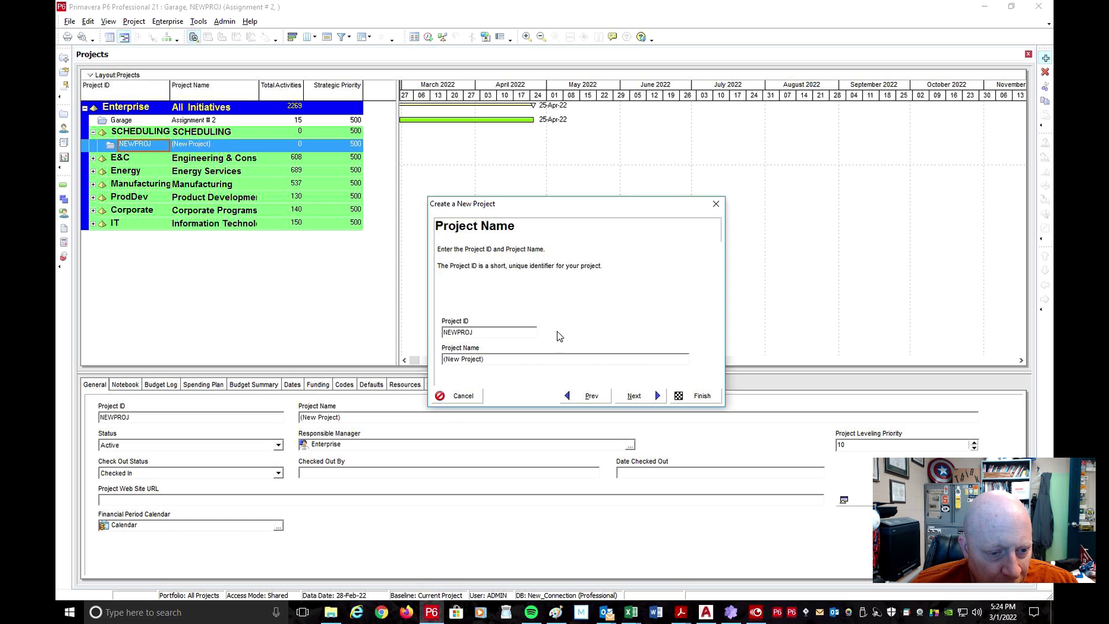
Step: Set the new project's ID to Week 8-1 and its name to House, and finish creating it
drag(483, 333, 416, 340)
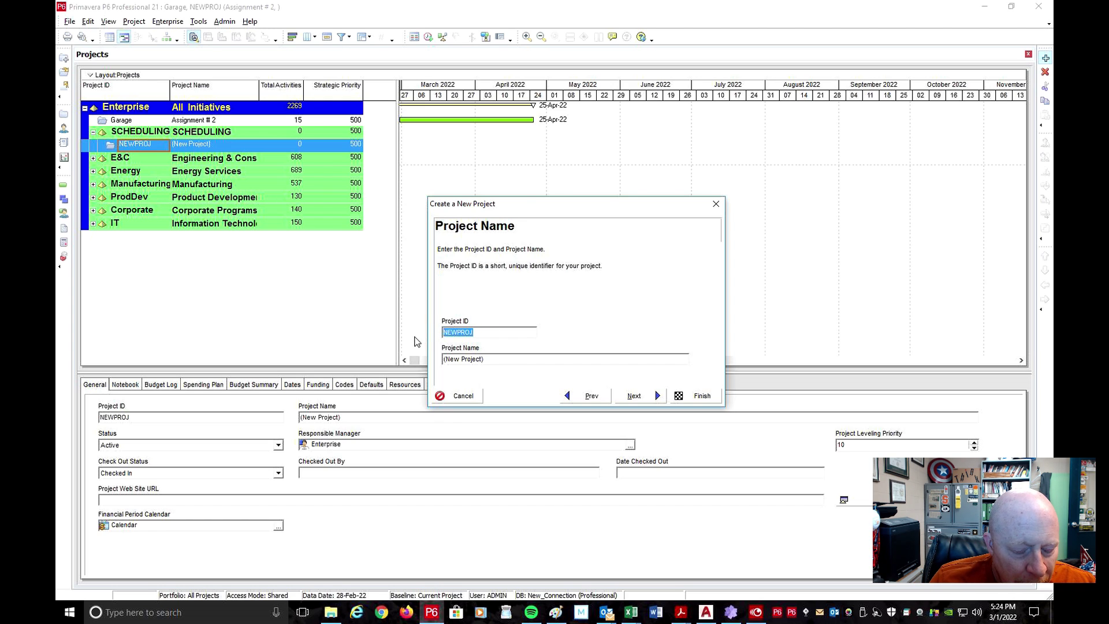
text(Week 8-1)
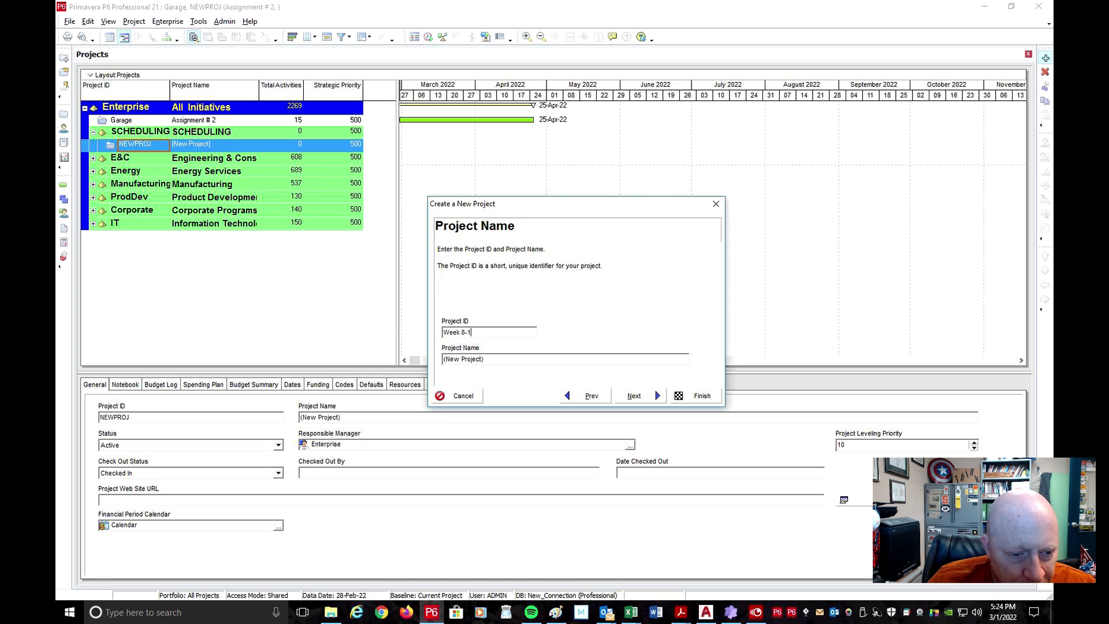
double_click(494, 356)
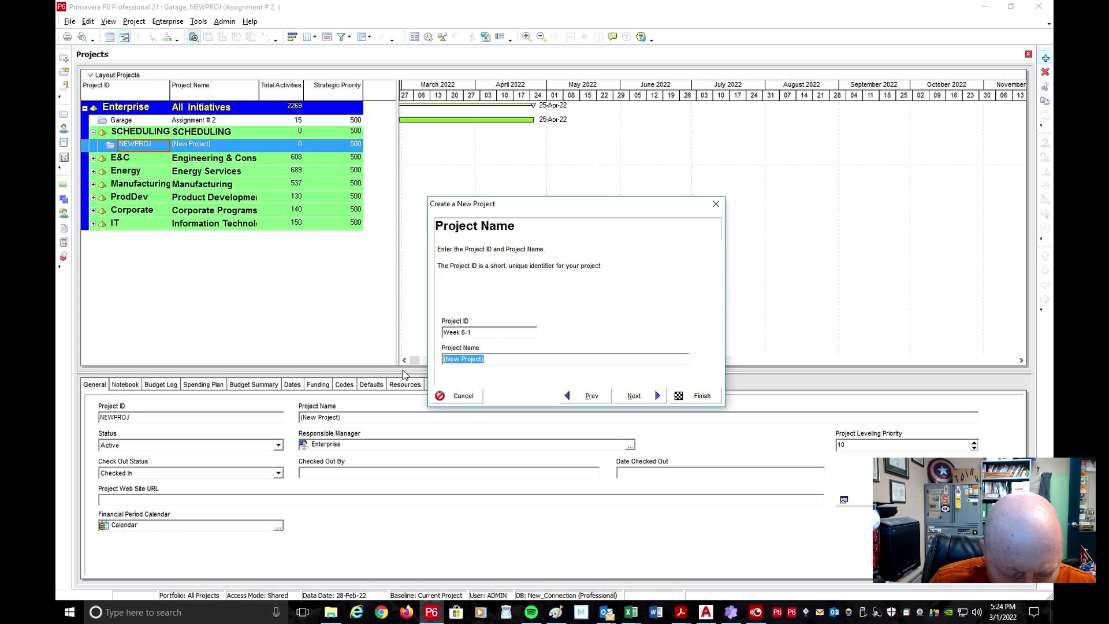
text(House)
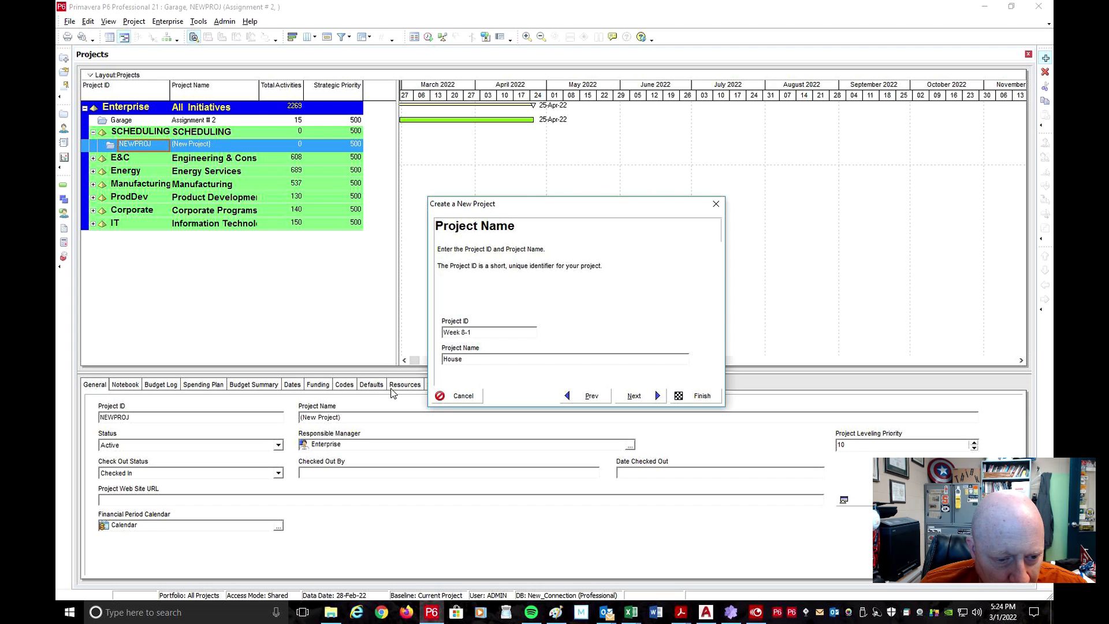
click(697, 397)
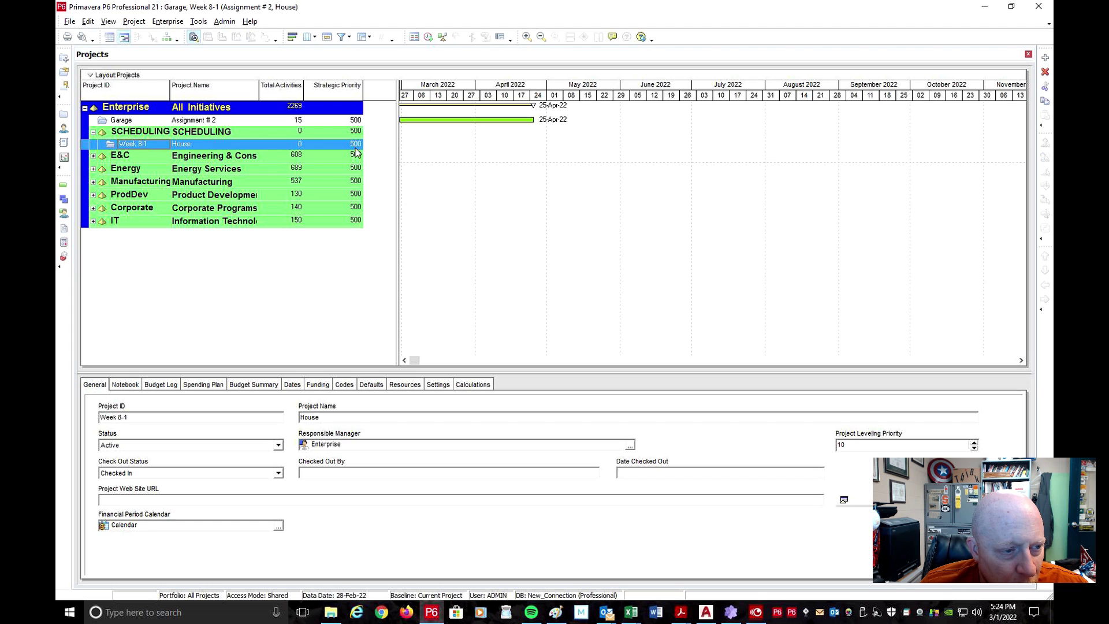
Step: Open the Week 8-1 House project in the Activities view
right_click(139, 144)
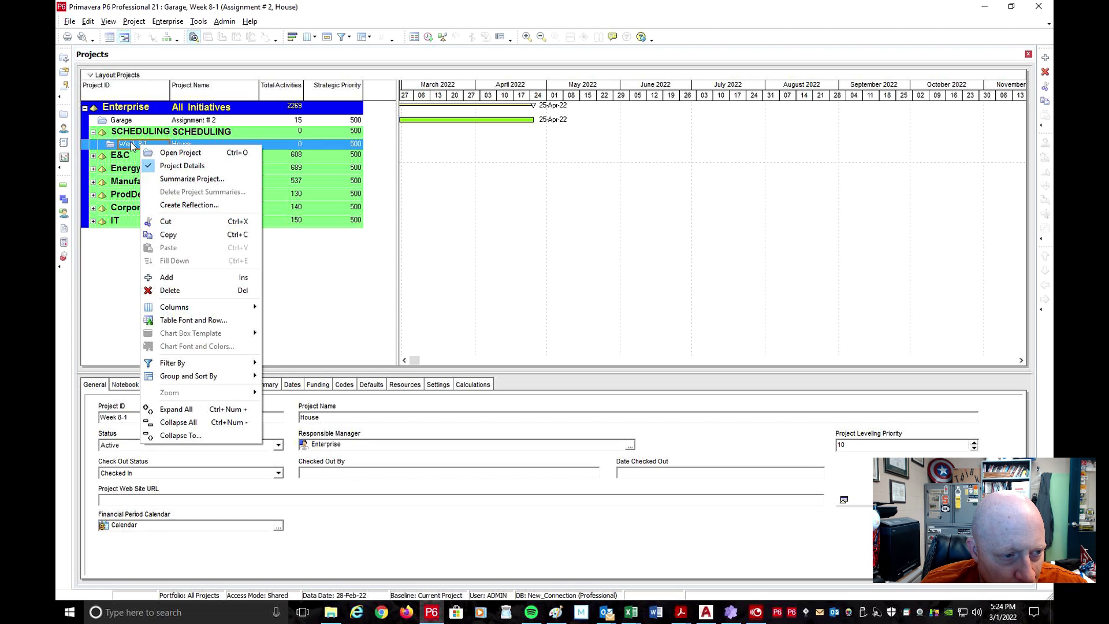
click(190, 153)
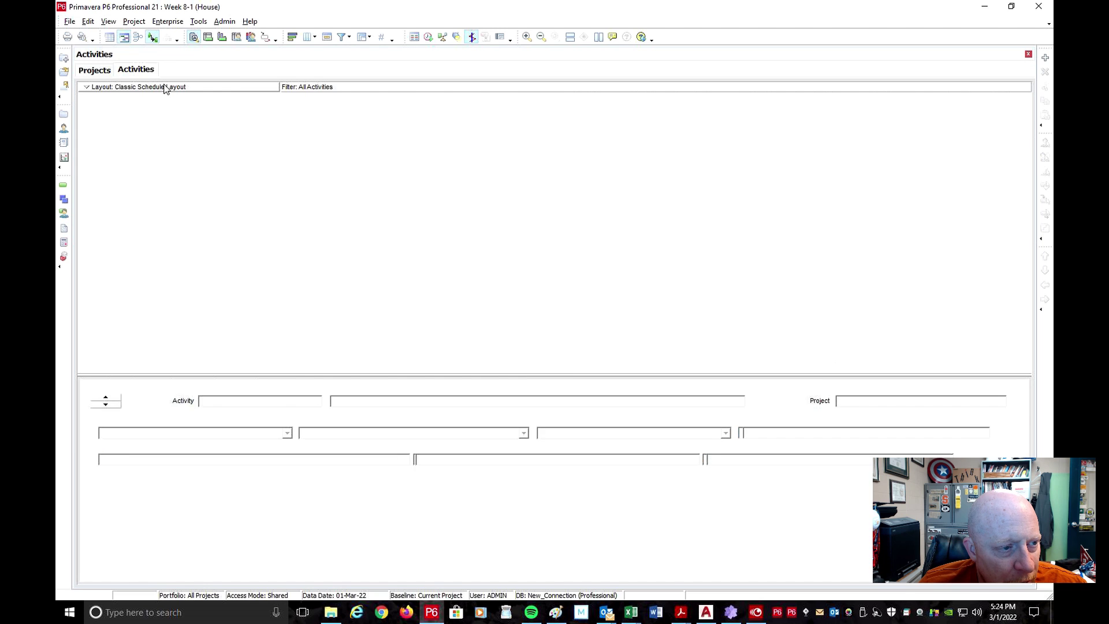
click(88, 74)
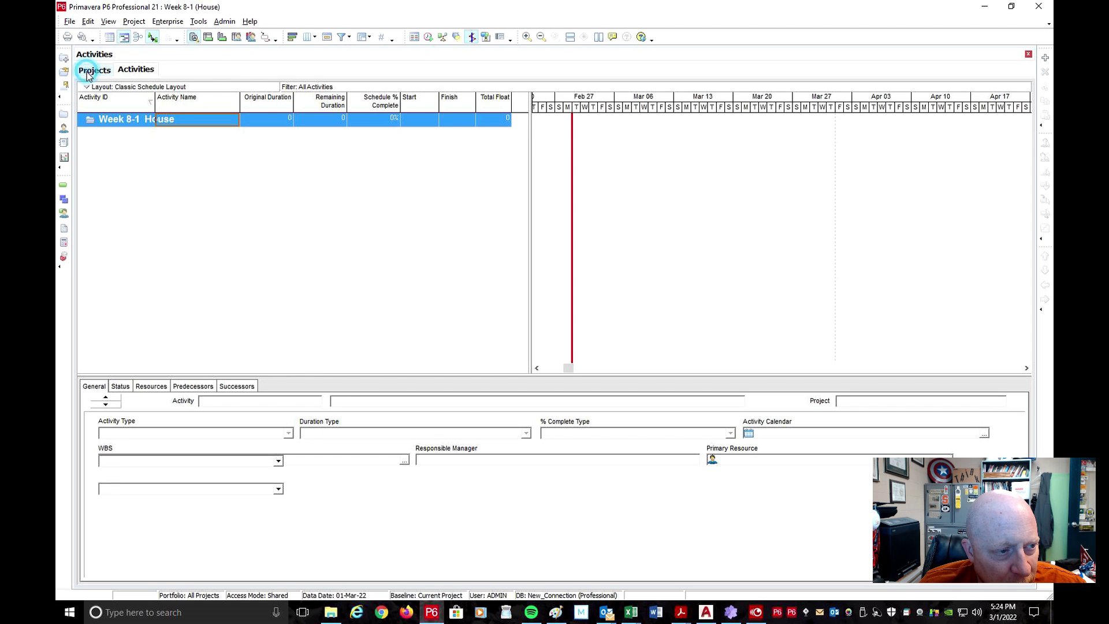
click(137, 72)
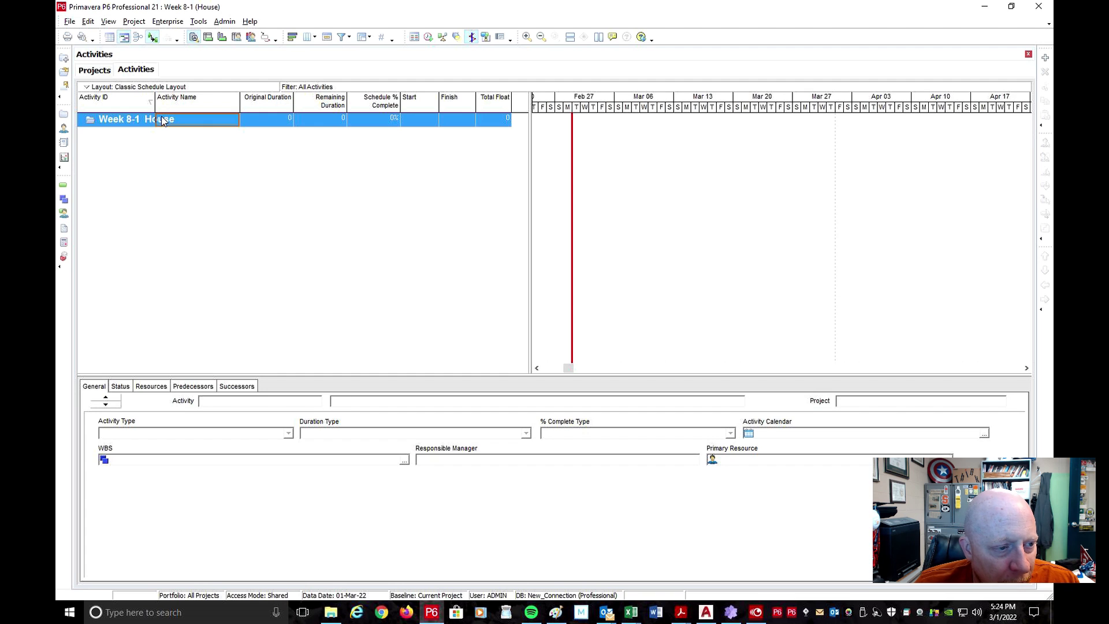
Step: Add an activity named SOG to the Week 8-1 House project, keeping the default activity ID and WBS
click(1045, 57)
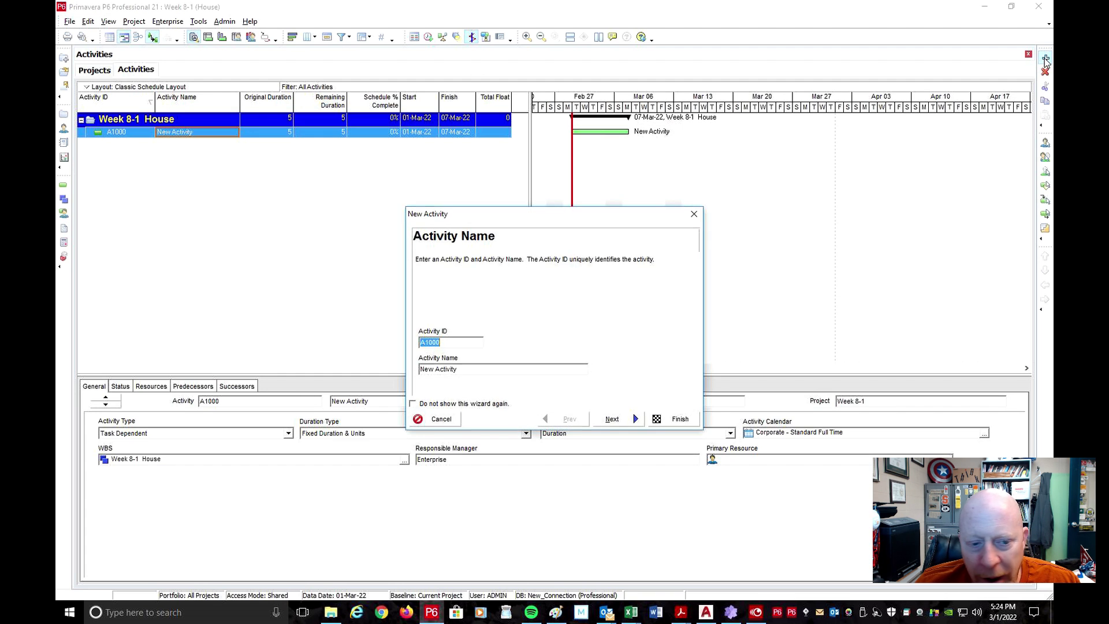
click(463, 372)
triple_click(462, 371)
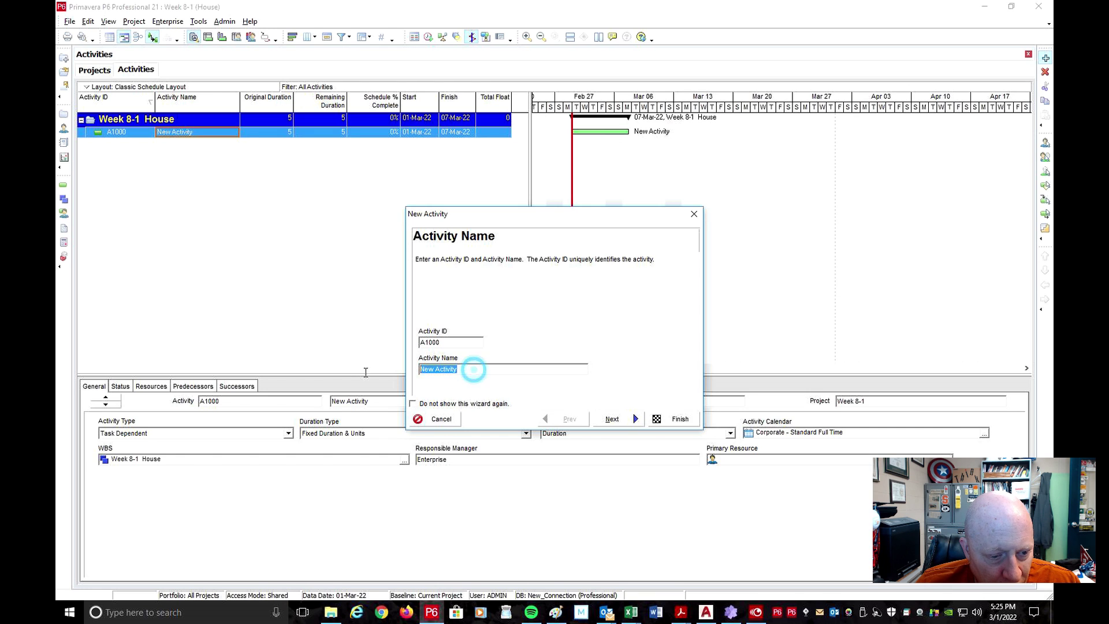
text(SOG)
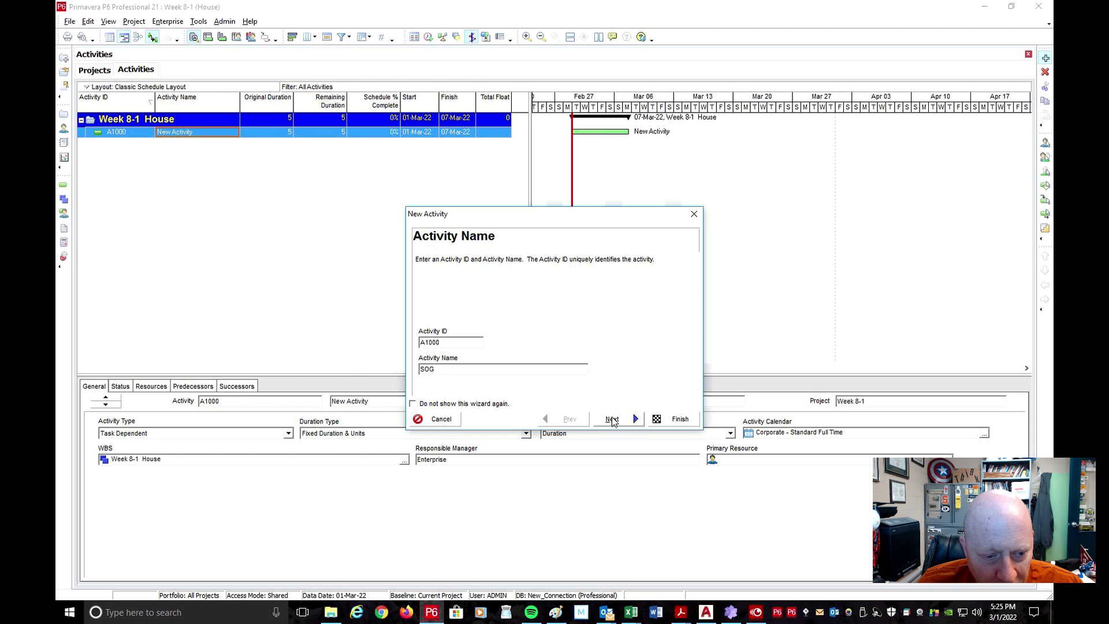
click(611, 419)
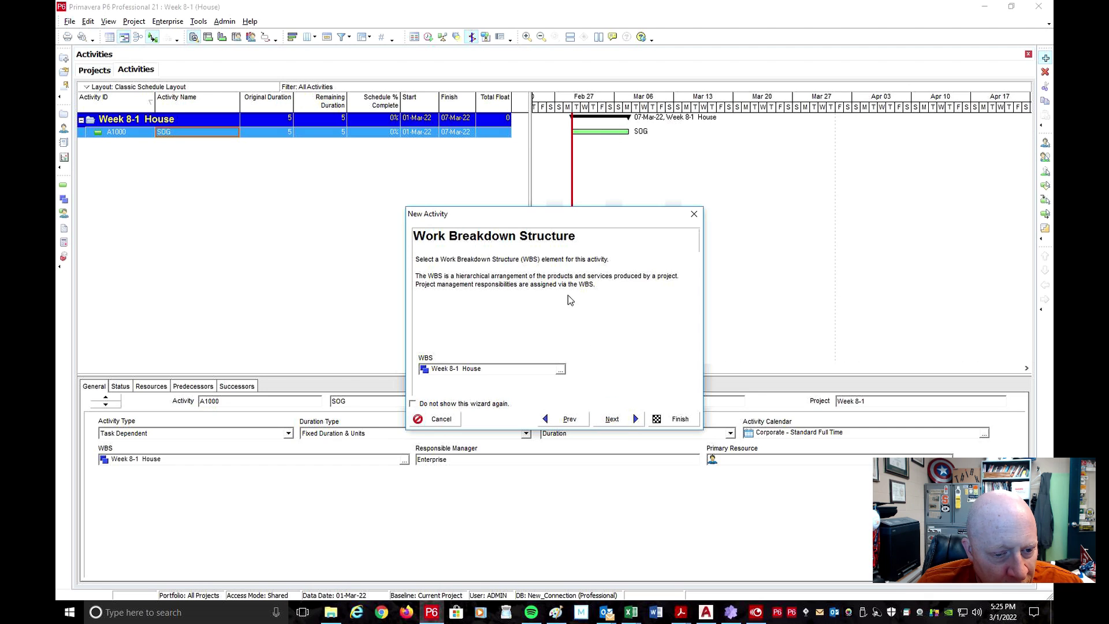
click(681, 417)
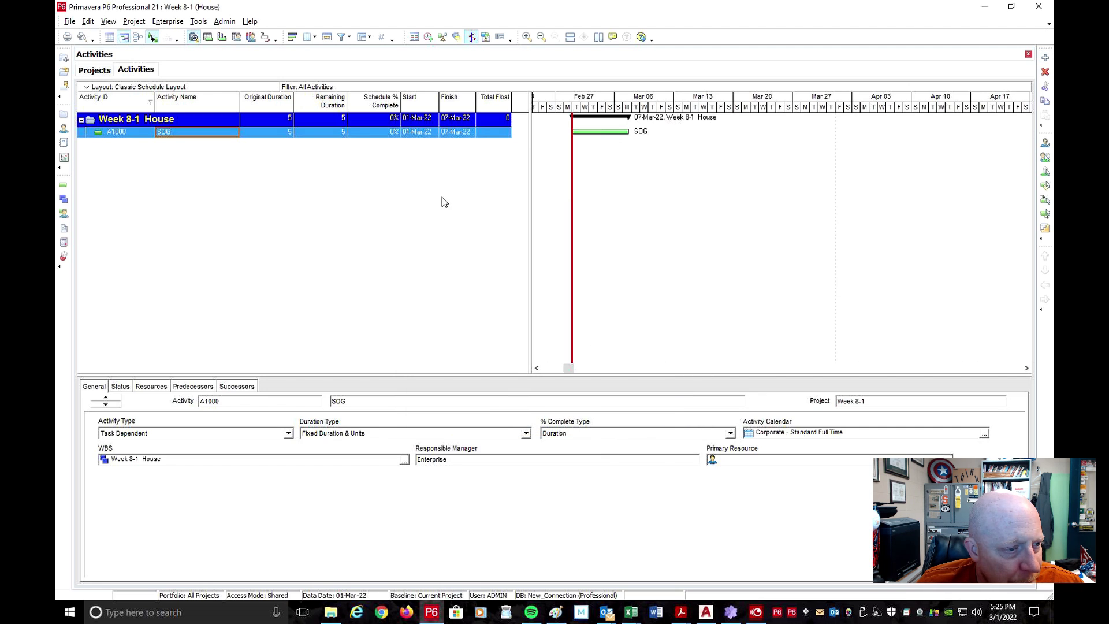
Step: Add a second activity named Framing to the House project with the default settings
click(1046, 58)
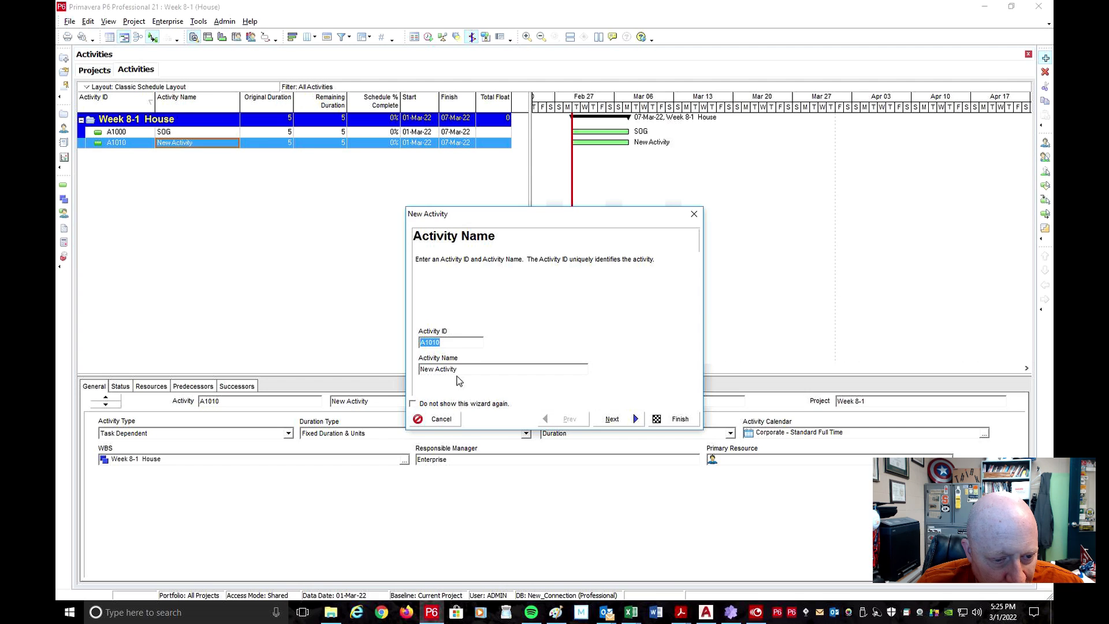
key(Tab)
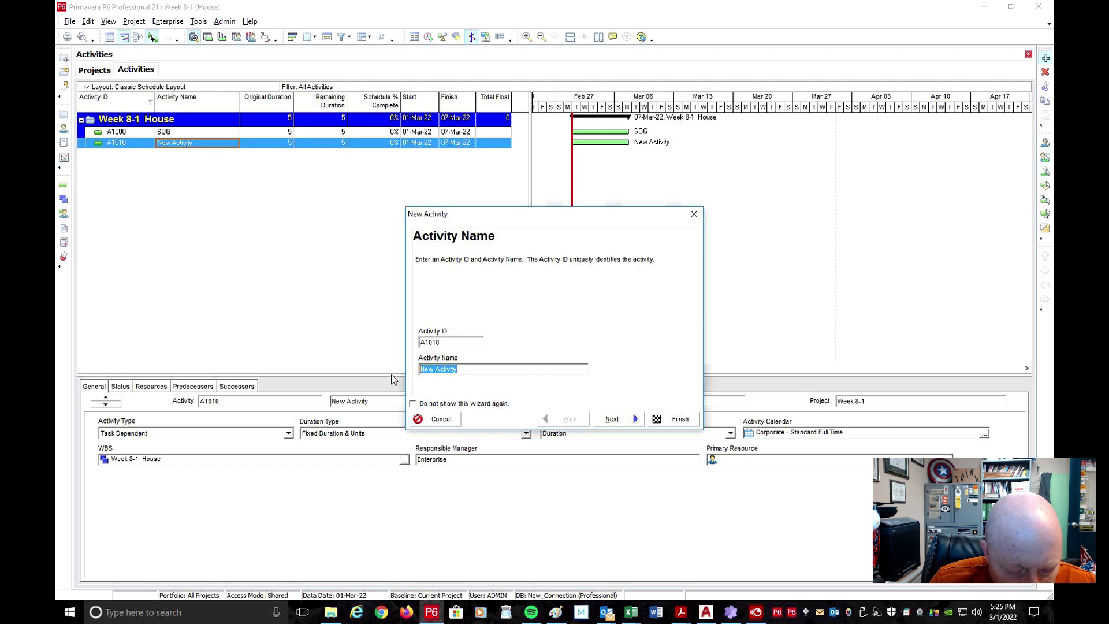
text(Framing)
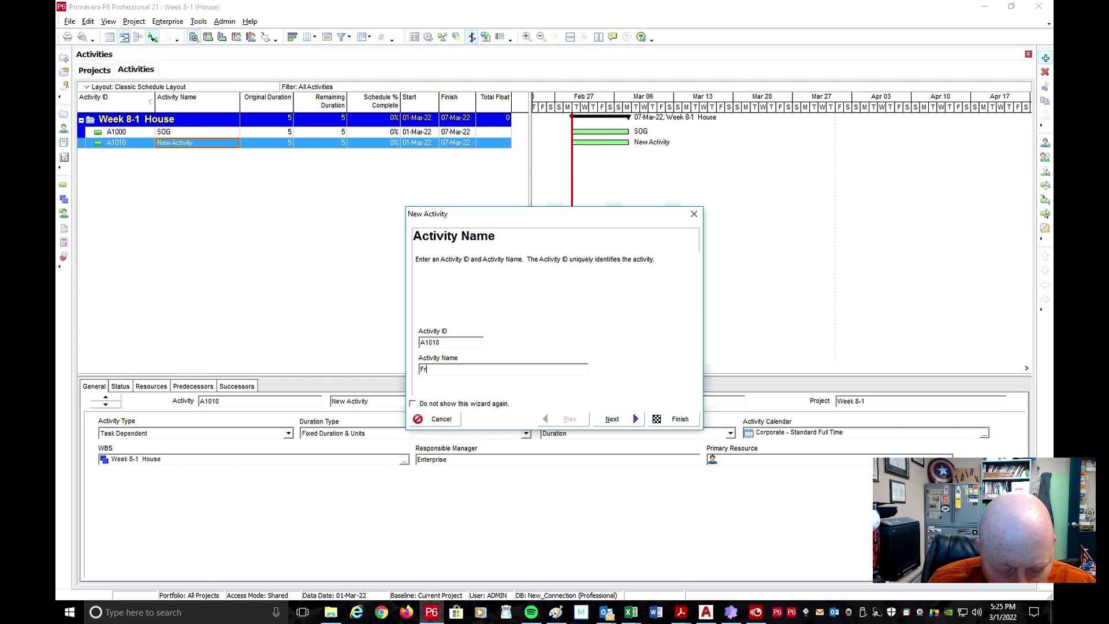
click(679, 419)
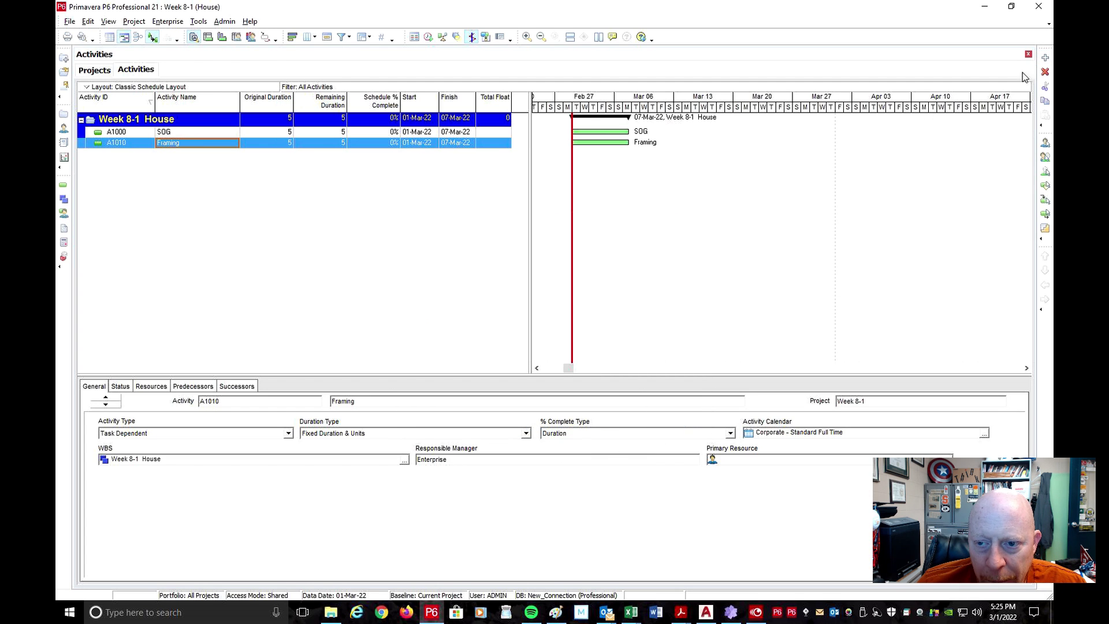
Step: Add a third activity named Rough-ins to the House project with the default settings
click(1046, 58)
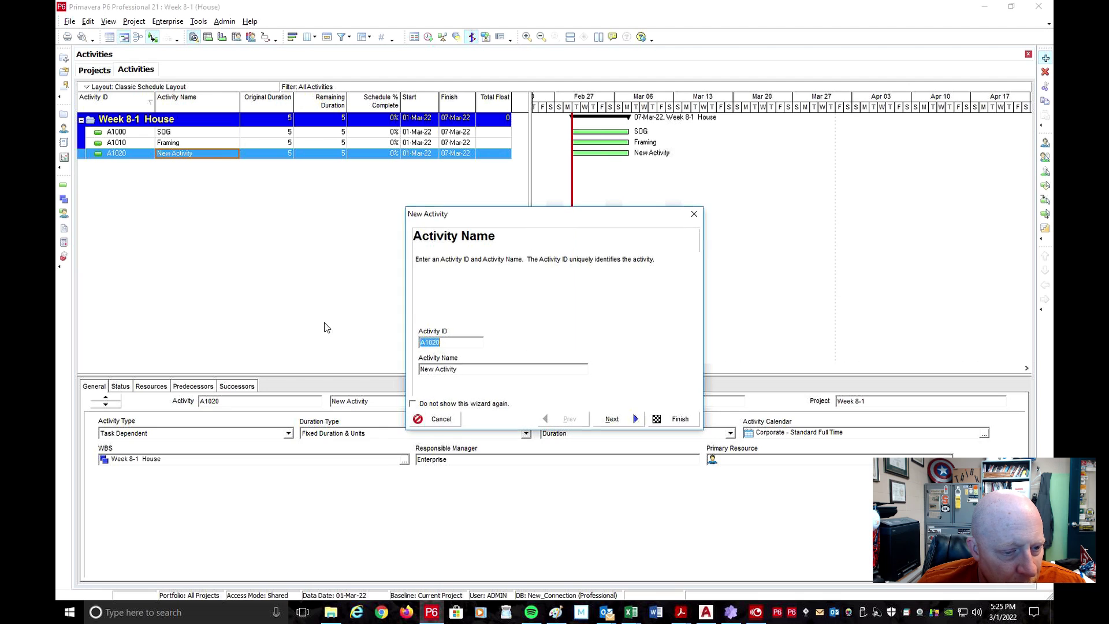
drag(458, 369, 420, 370)
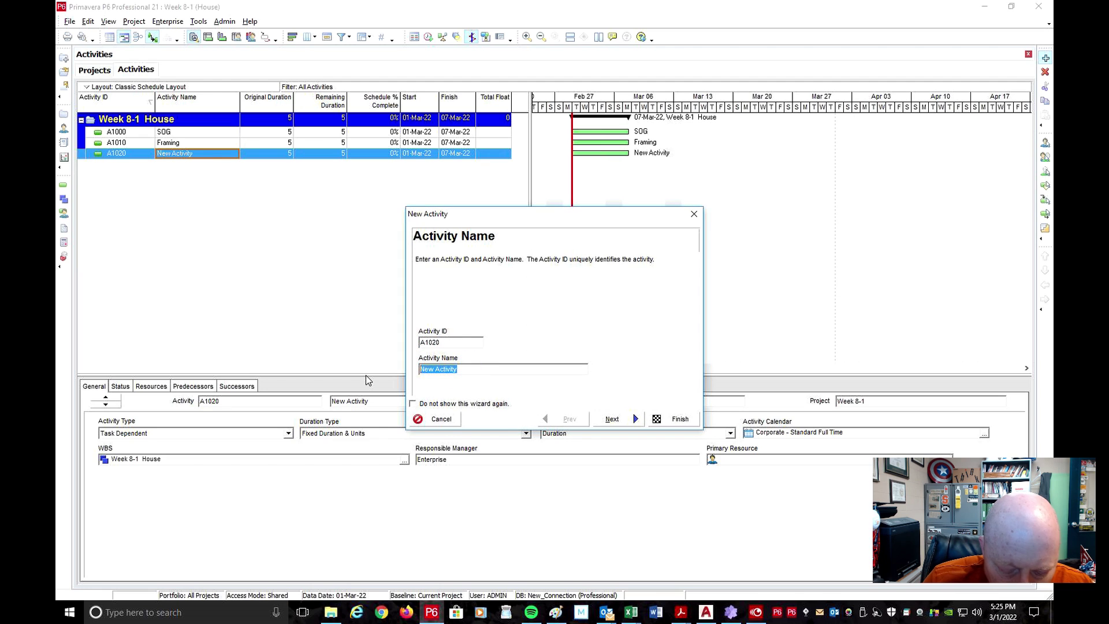
text(Rough-ins)
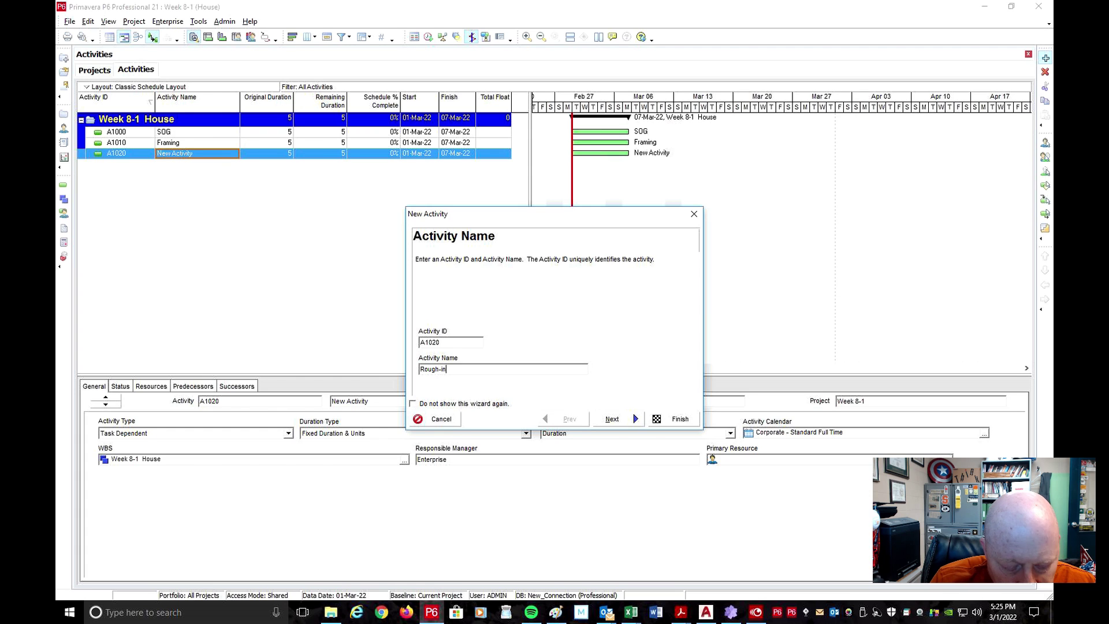
click(658, 418)
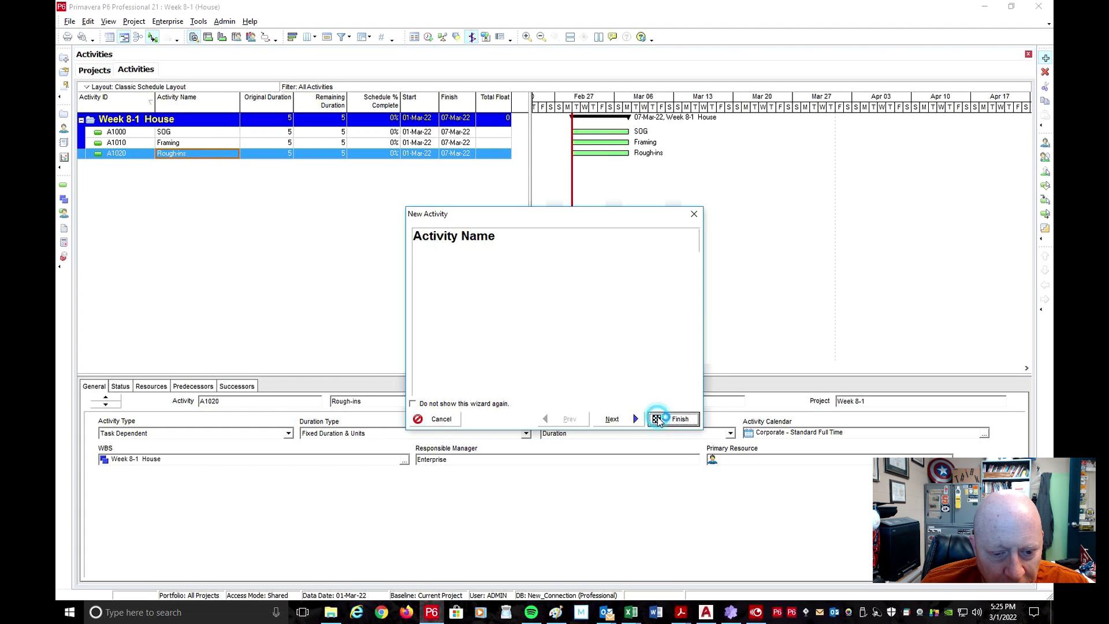
Step: Add a fourth activity named Finish Trim to the House project with the default settings
click(1045, 59)
key(Tab)
text(Fin)
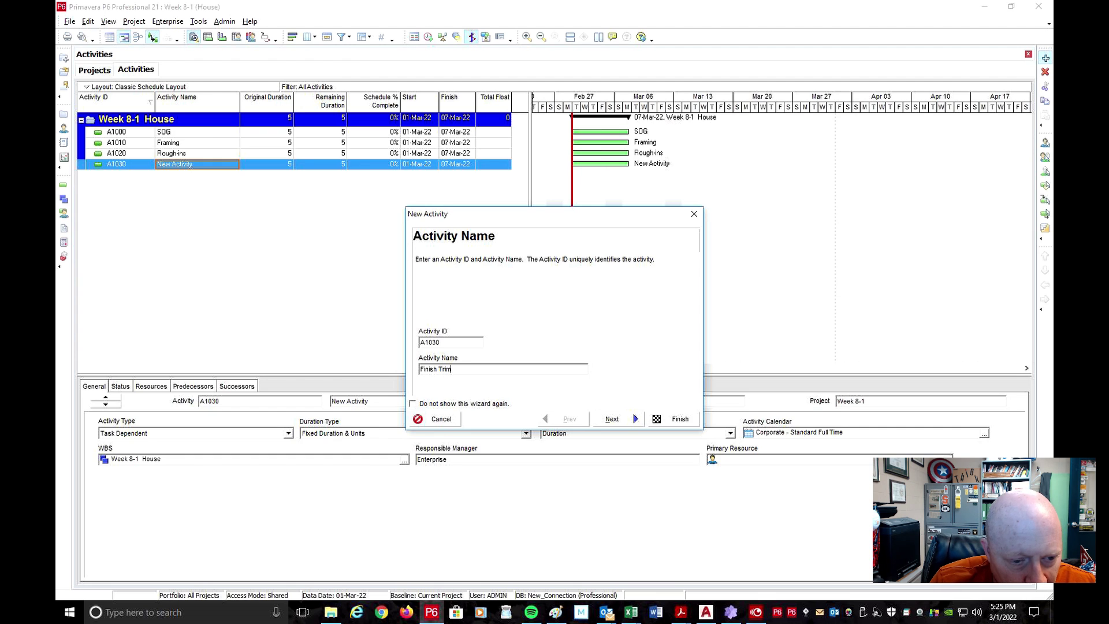
click(676, 419)
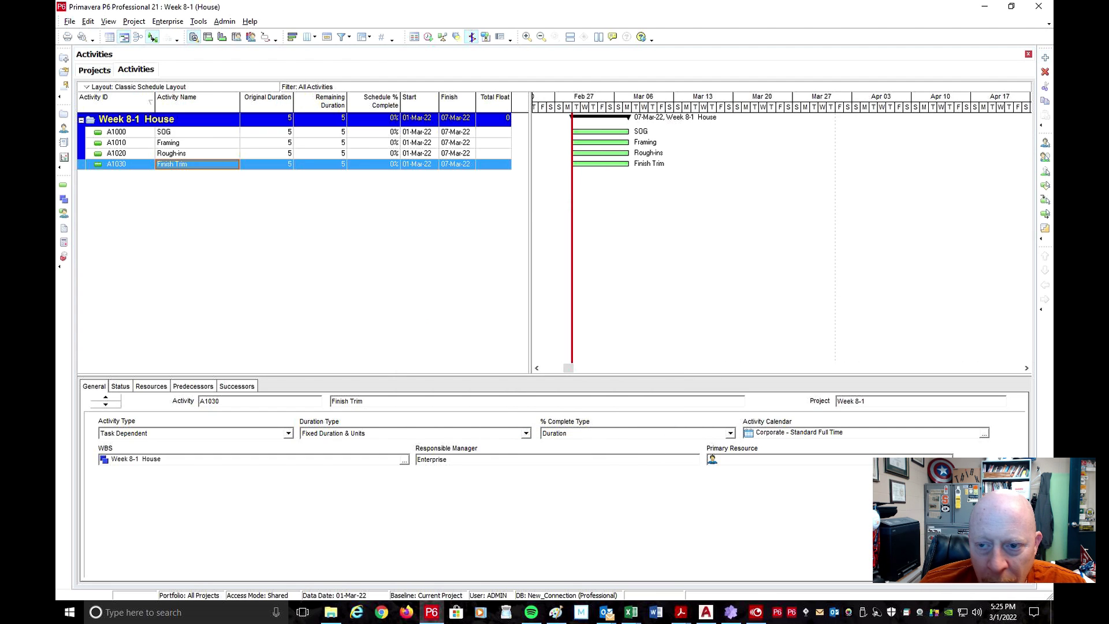
Step: Add a fifth activity named Paint to the House project with the default settings
click(1046, 59)
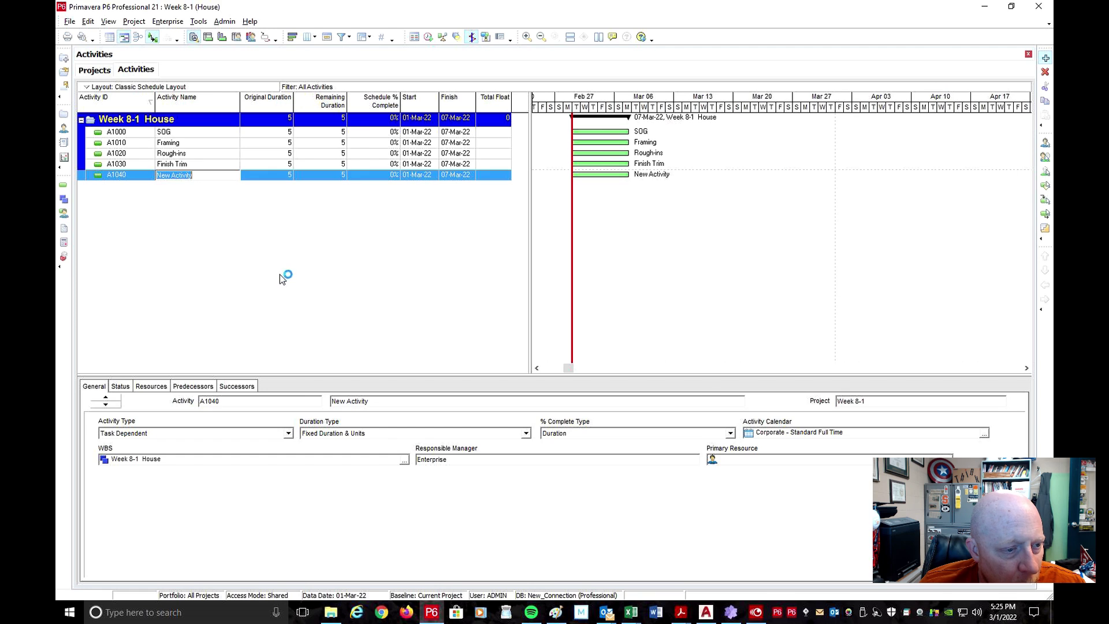
drag(508, 373, 399, 377)
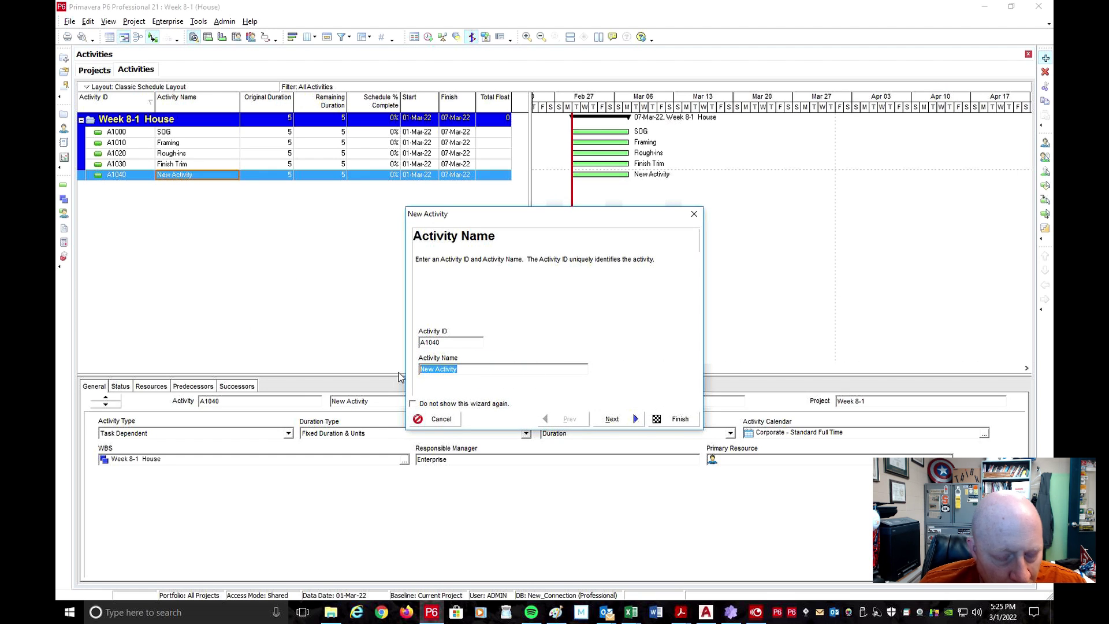
text(Pa)
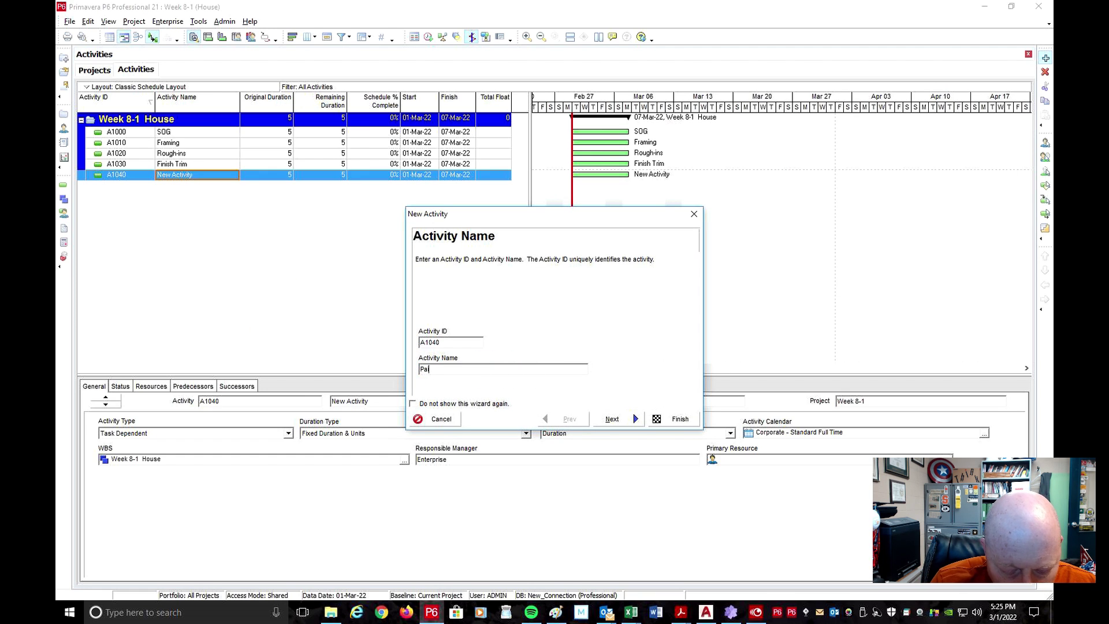
text(int)
click(675, 420)
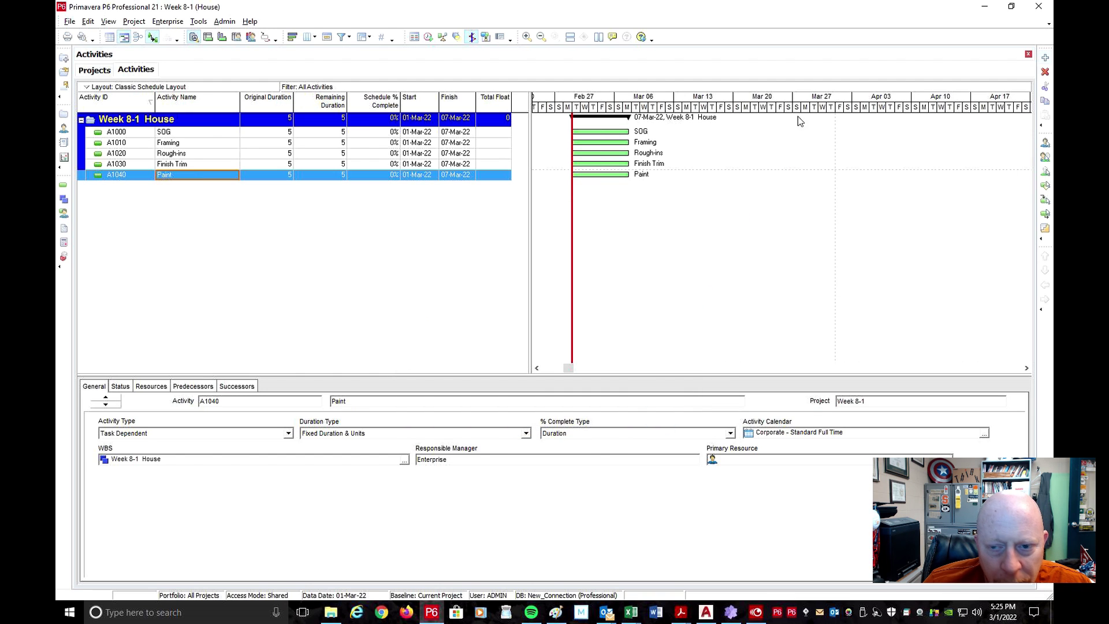
Step: Add a sixth activity named Punch List to the House project with the default settings
click(1044, 58)
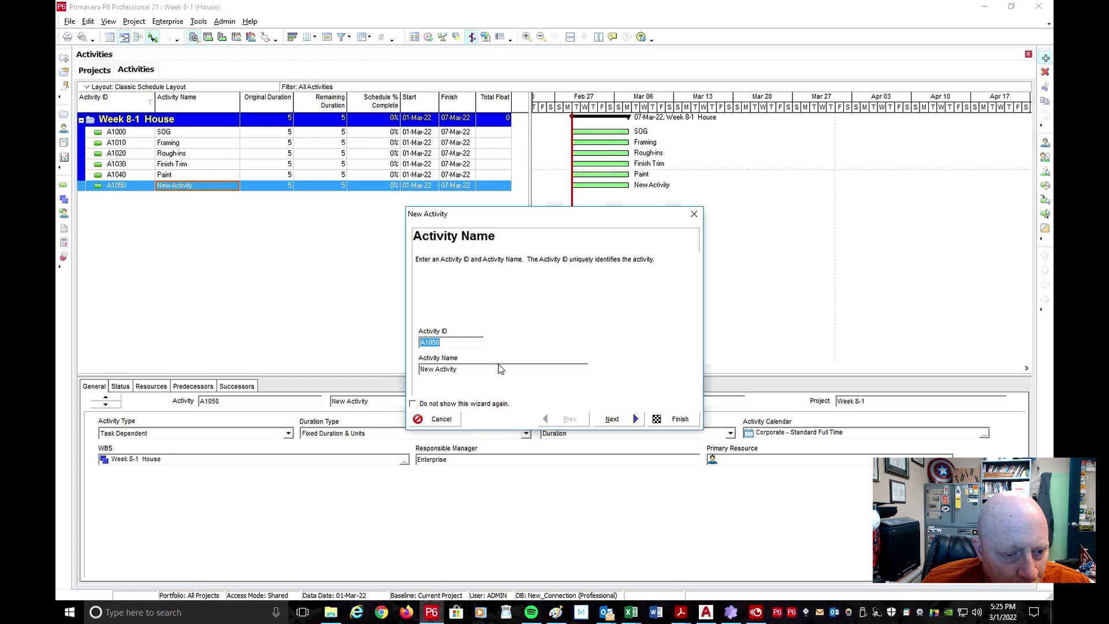
click(479, 368)
text(Pun)
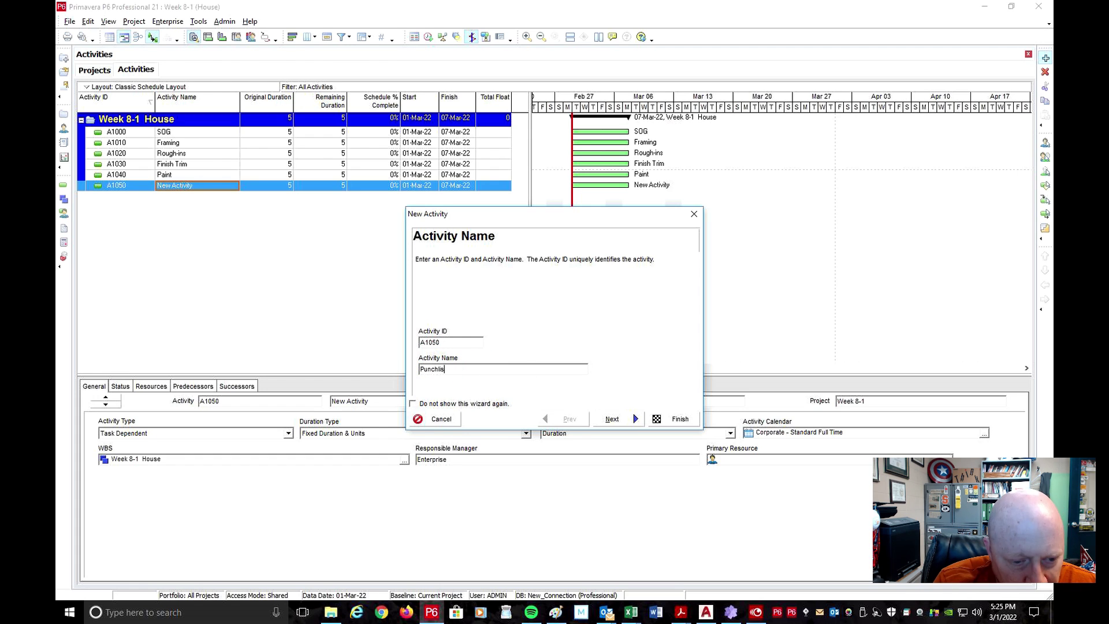
text(ch List)
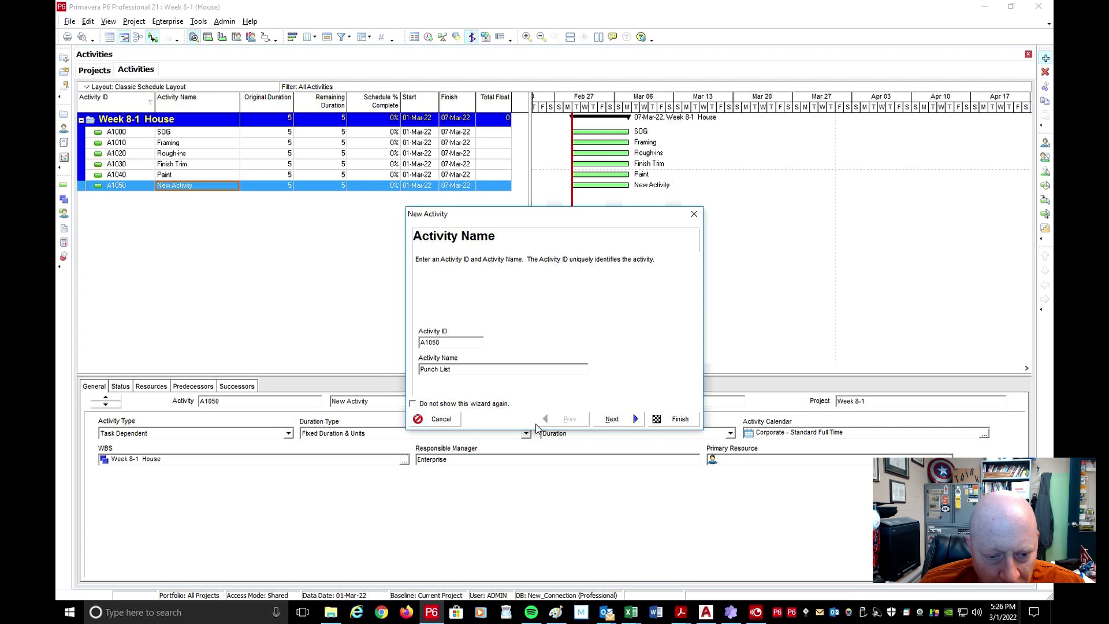
click(658, 419)
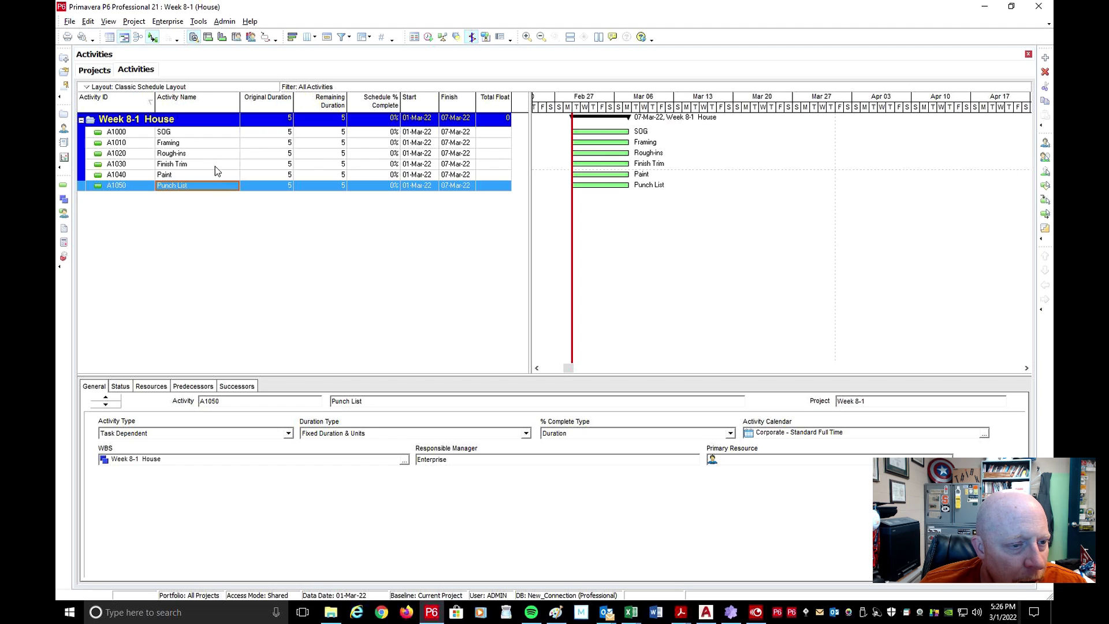
Step: Set the original duration of Paint to 3 days and of Finish Trim to 4 days
click(286, 187)
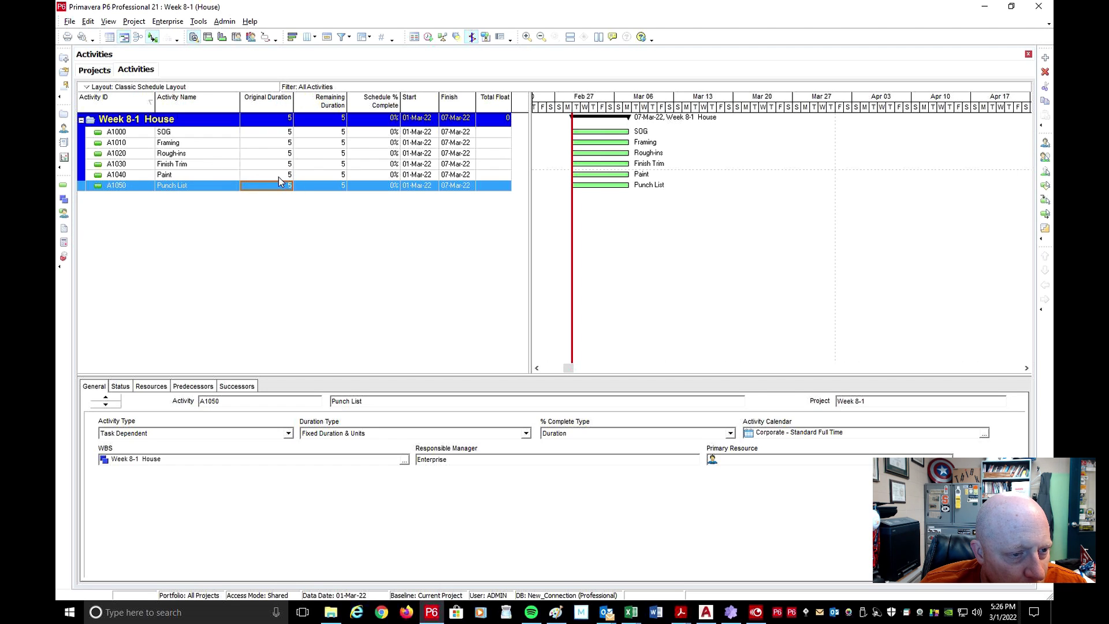
click(279, 176)
text(3)
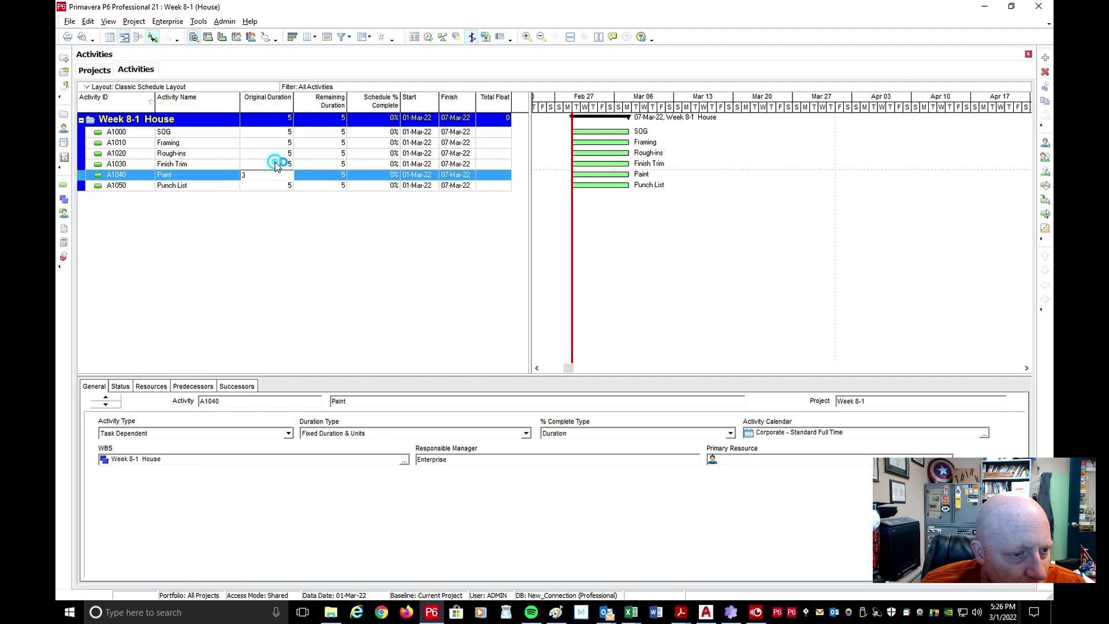
key(Return)
click(274, 165)
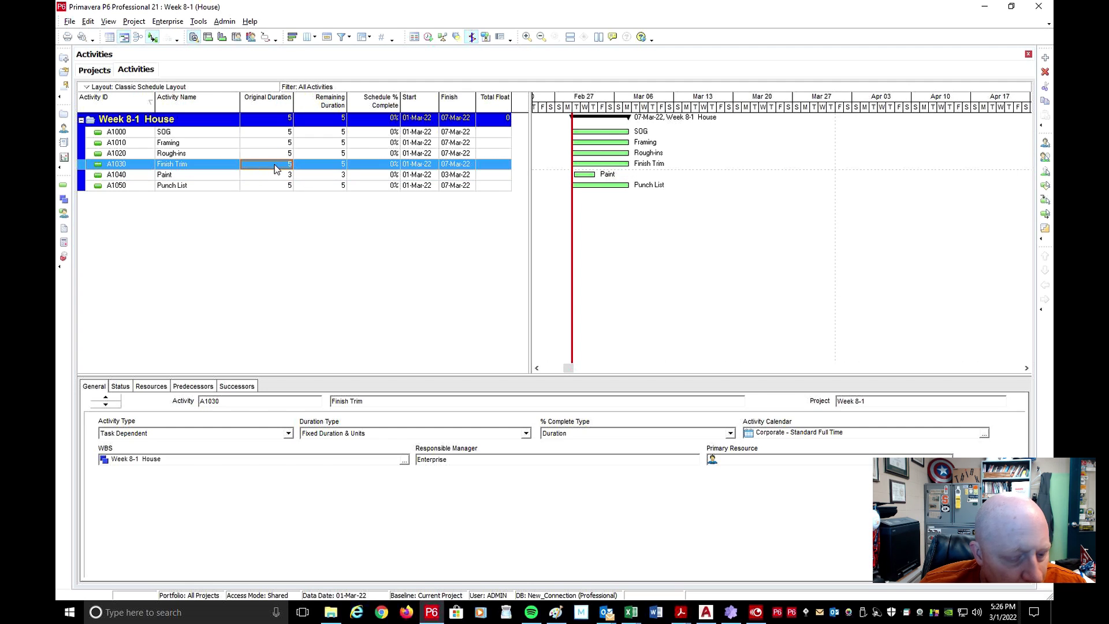
text(4)
key(Return)
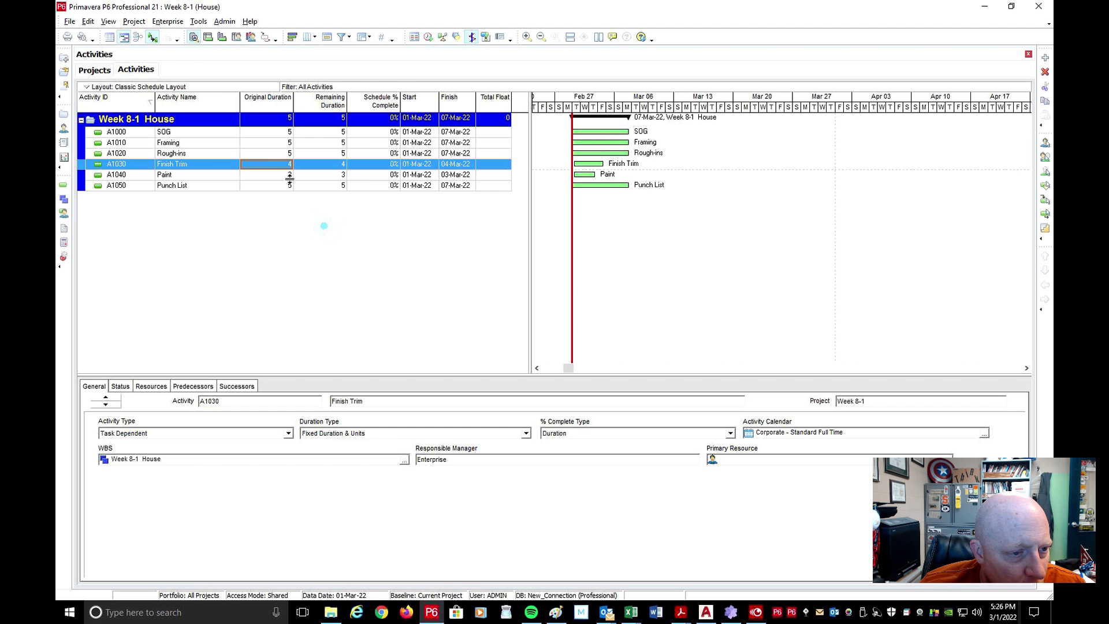
Step: Set the original durations of Rough-ins to 7, Framing to 10 and SOG to 4 days
click(277, 153)
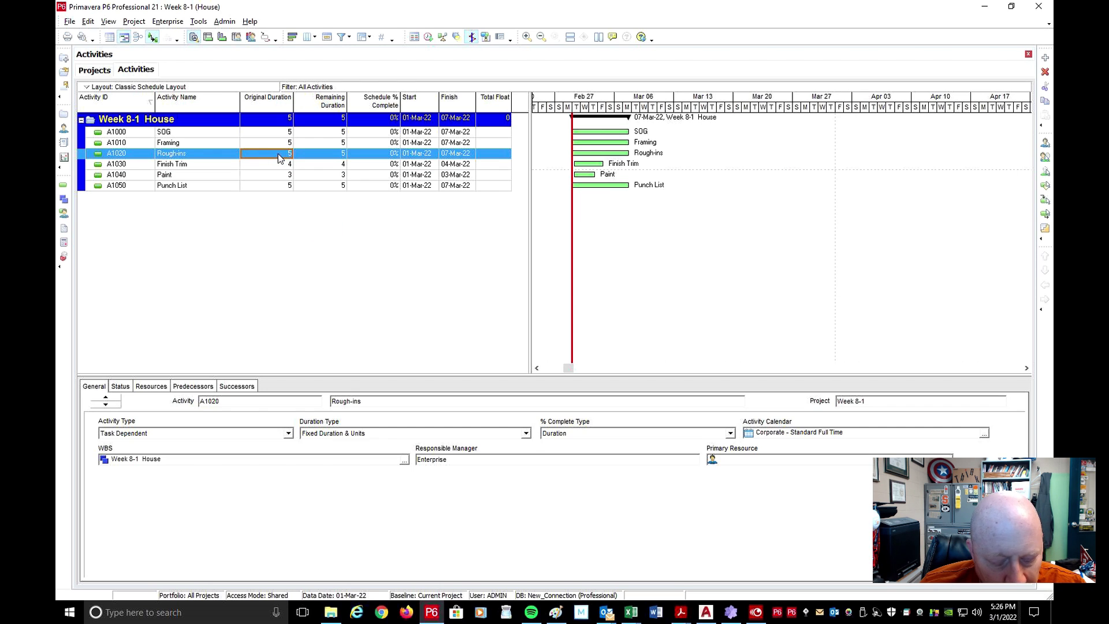
text(7)
key(Return)
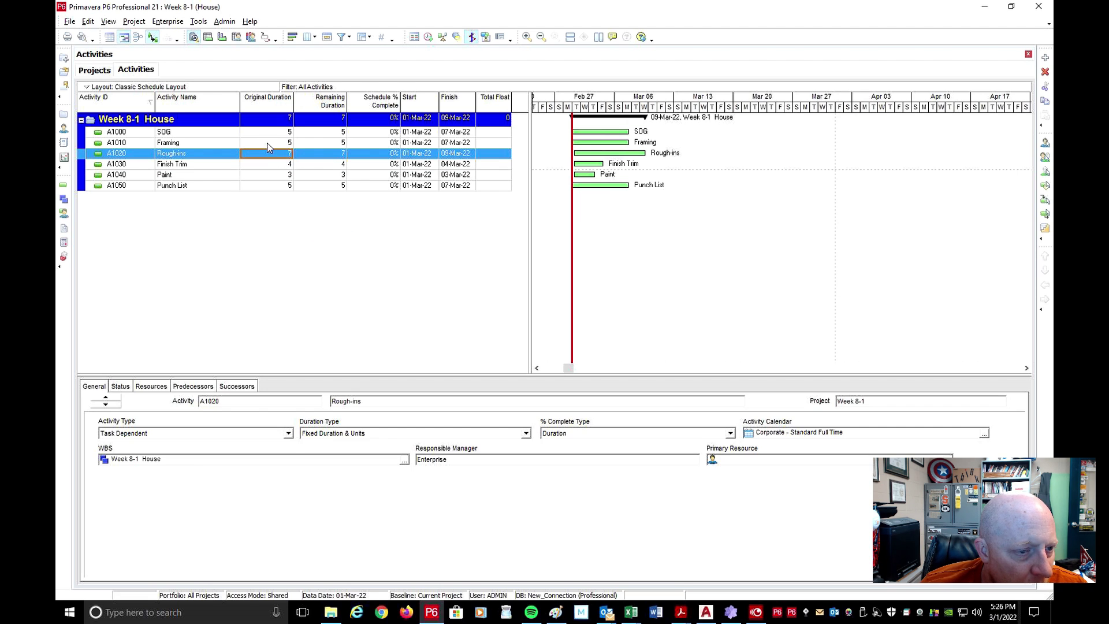
click(268, 144)
text(1)
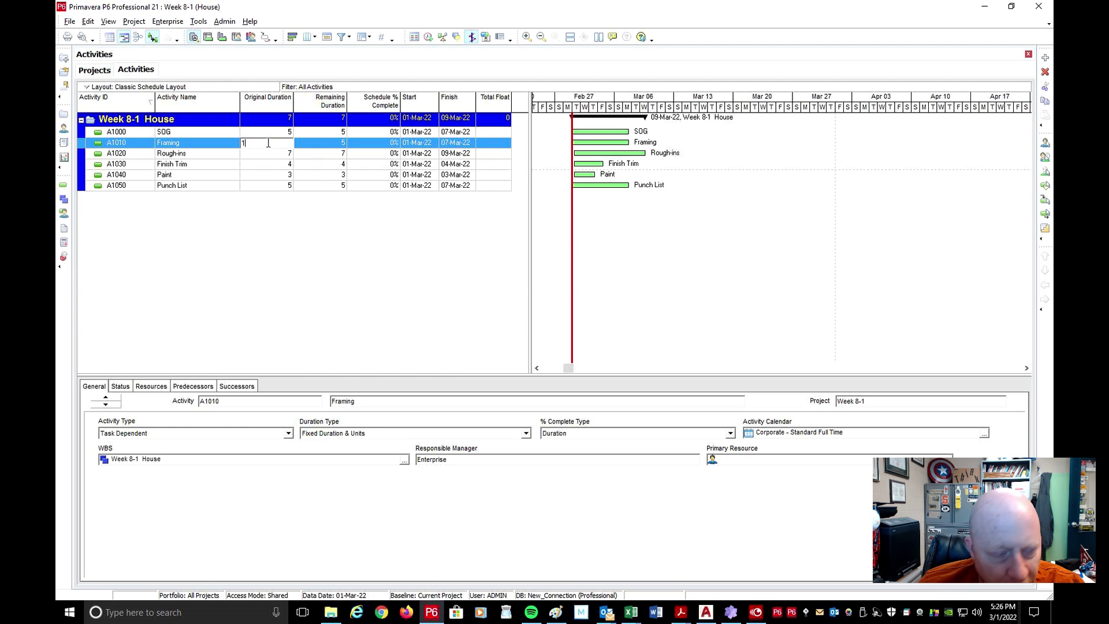
text(0)
click(273, 133)
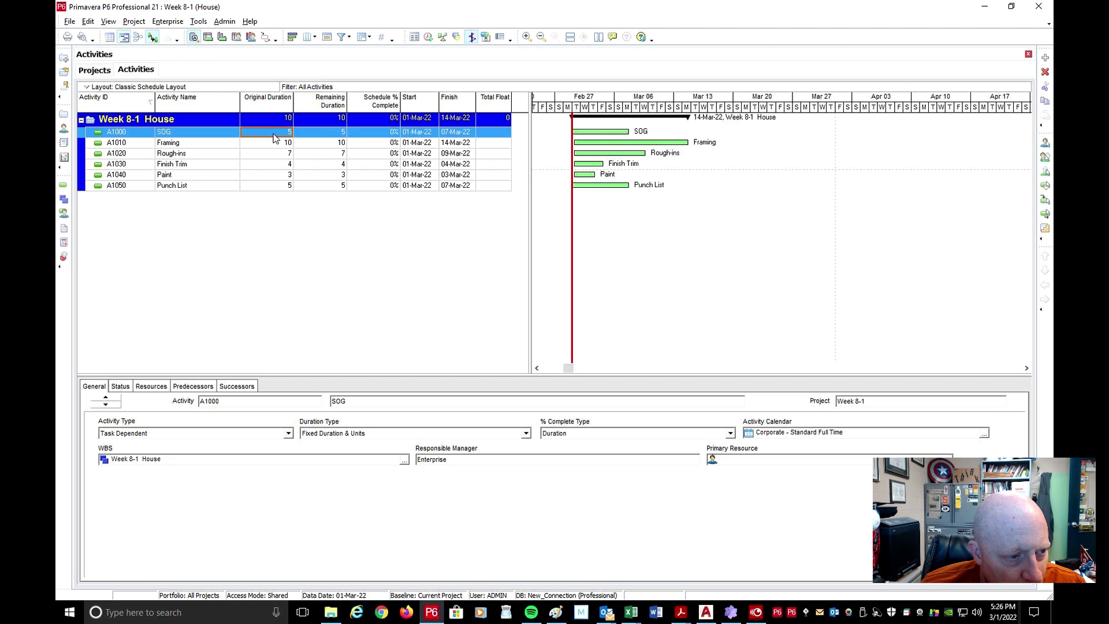
text(4)
click(373, 240)
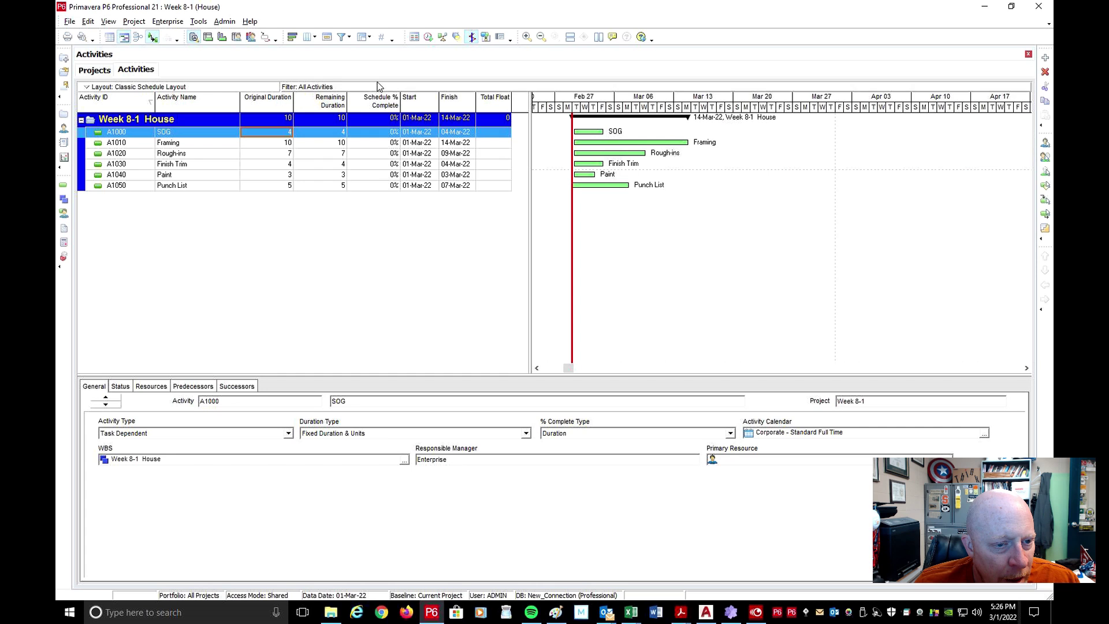
Step: Narrow the activity table's columns and move the divider beside Total Float to give the Gantt chart more room
drag(528, 240, 550, 275)
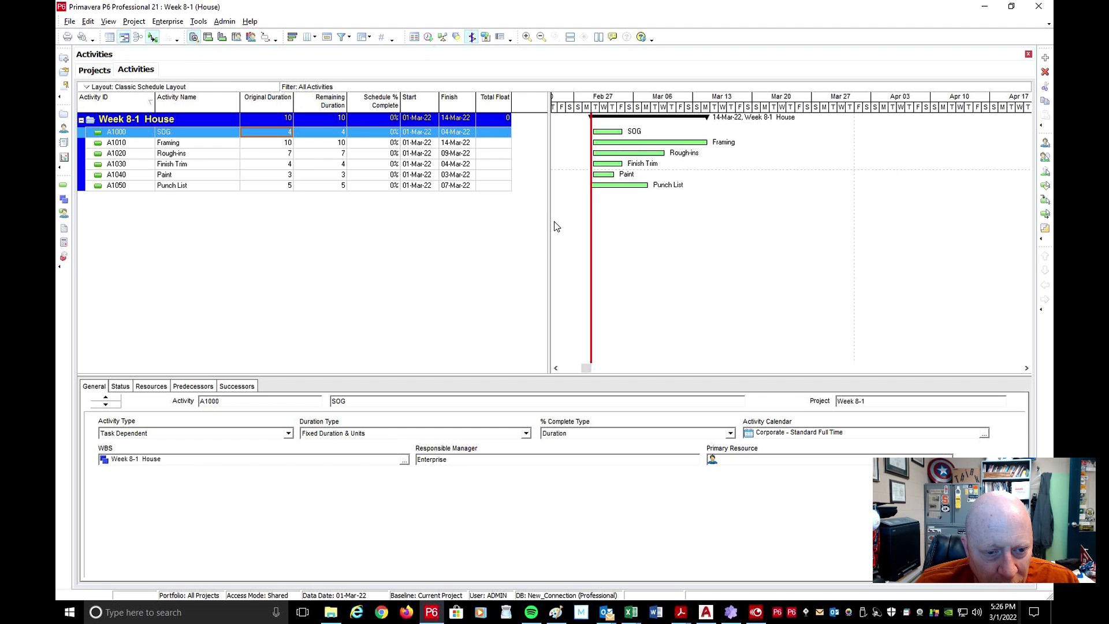
drag(548, 226, 569, 254)
drag(646, 259, 520, 220)
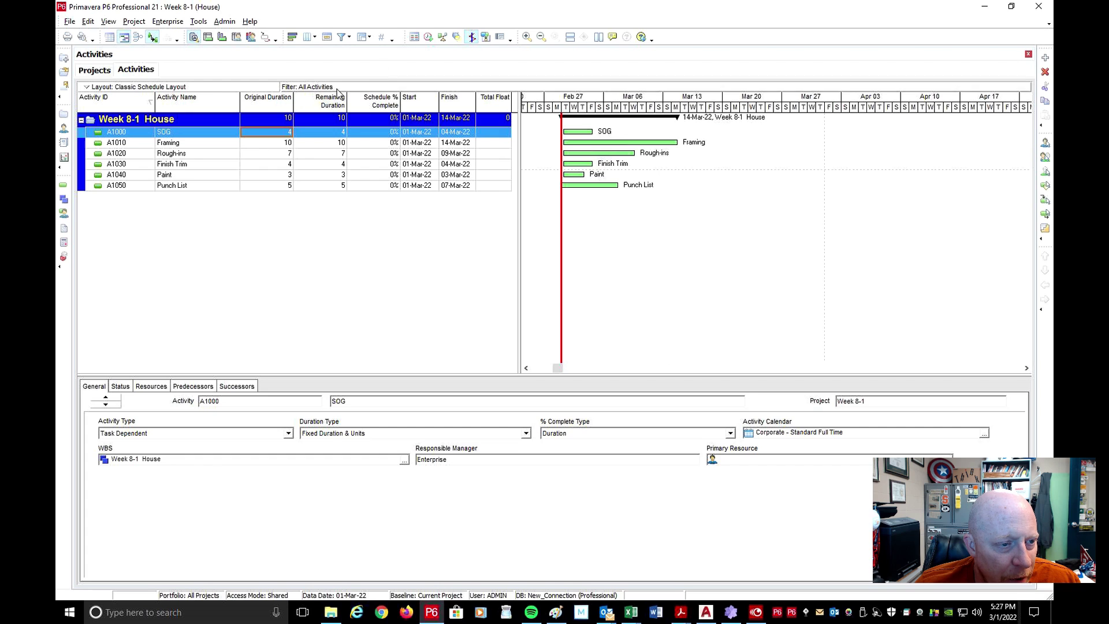
drag(295, 101, 140, 112)
drag(282, 107, 265, 107)
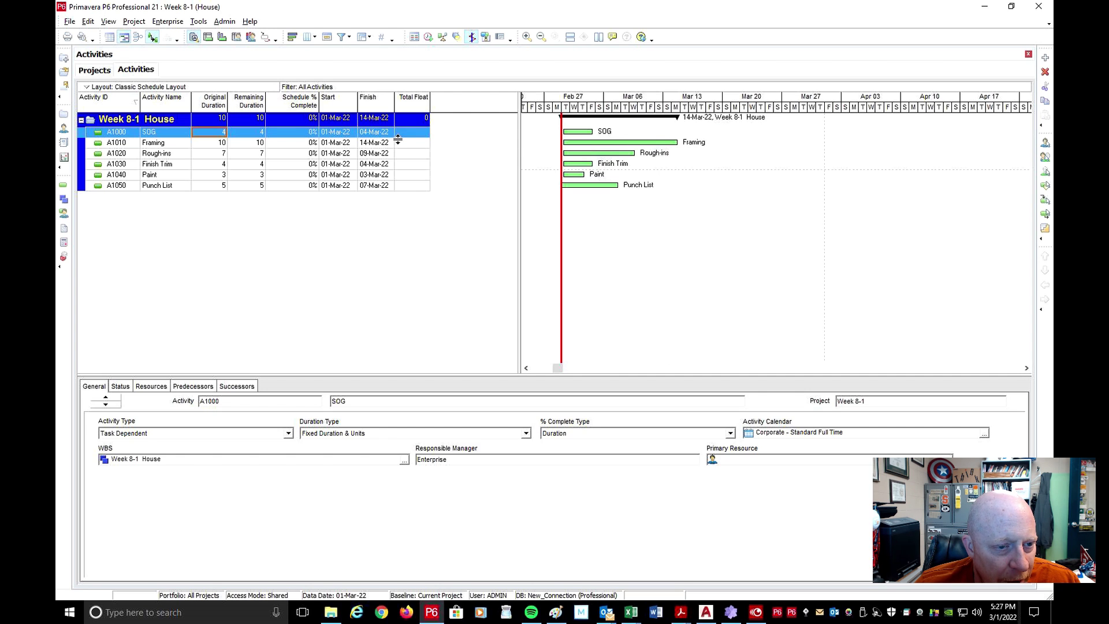
drag(520, 124, 445, 145)
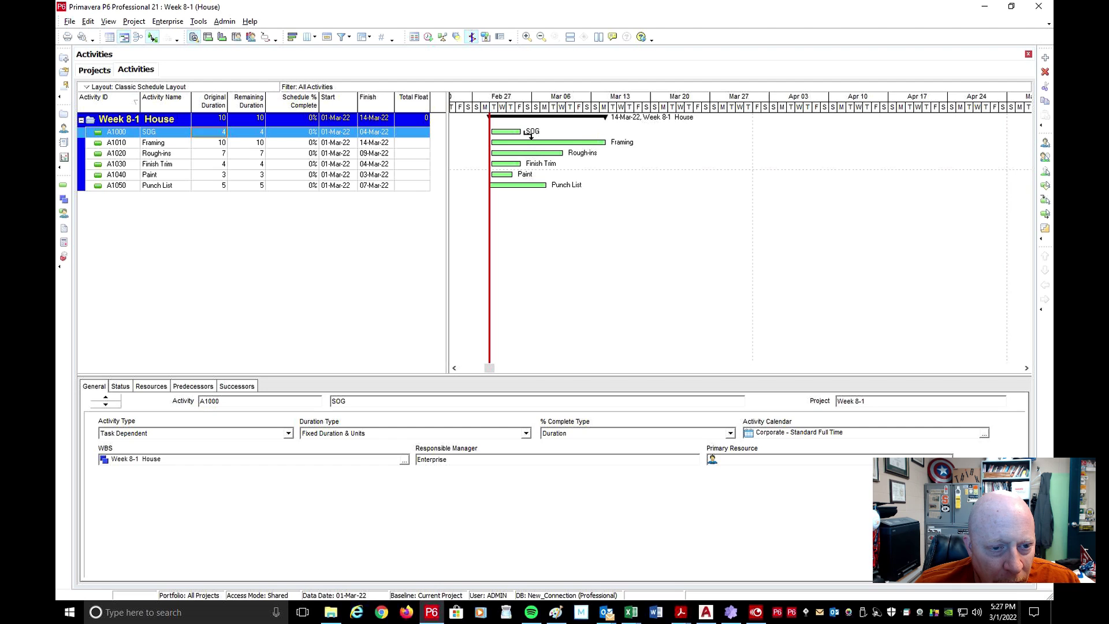
Step: Link SOG to Framing and Framing to Rough-ins as finish-to-start in the Gantt chart, and schedule the project with its own data date
drag(531, 134, 500, 146)
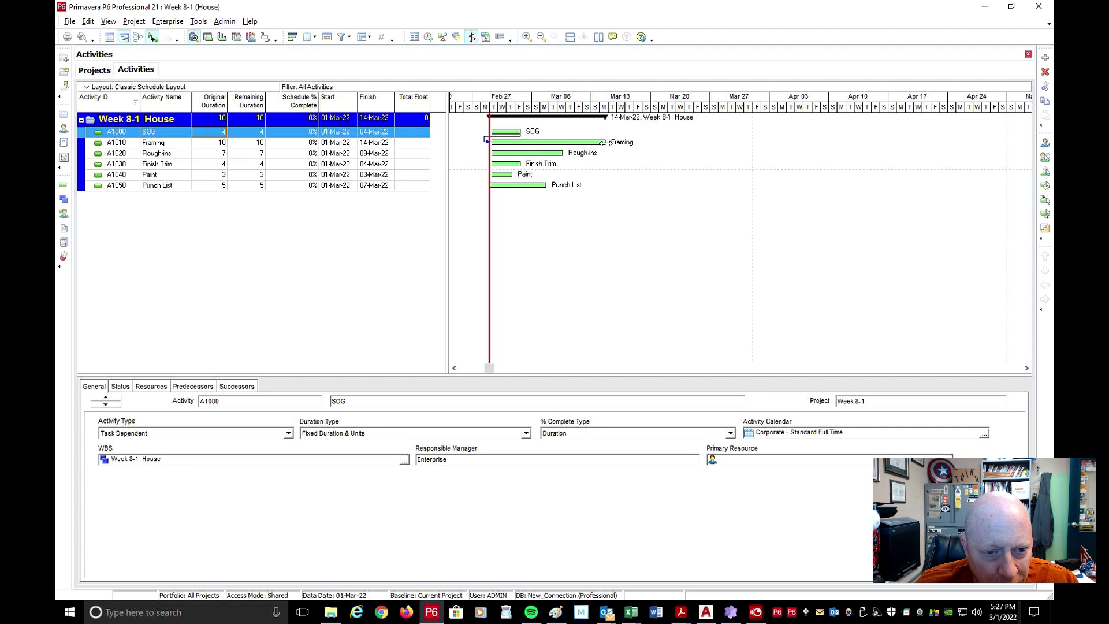
mouse_move(614, 147)
mouse_down()
mouse_move(626, 164)
mouse_move(560, 185)
mouse_move(495, 165)
mouse_move(492, 154)
mouse_up()
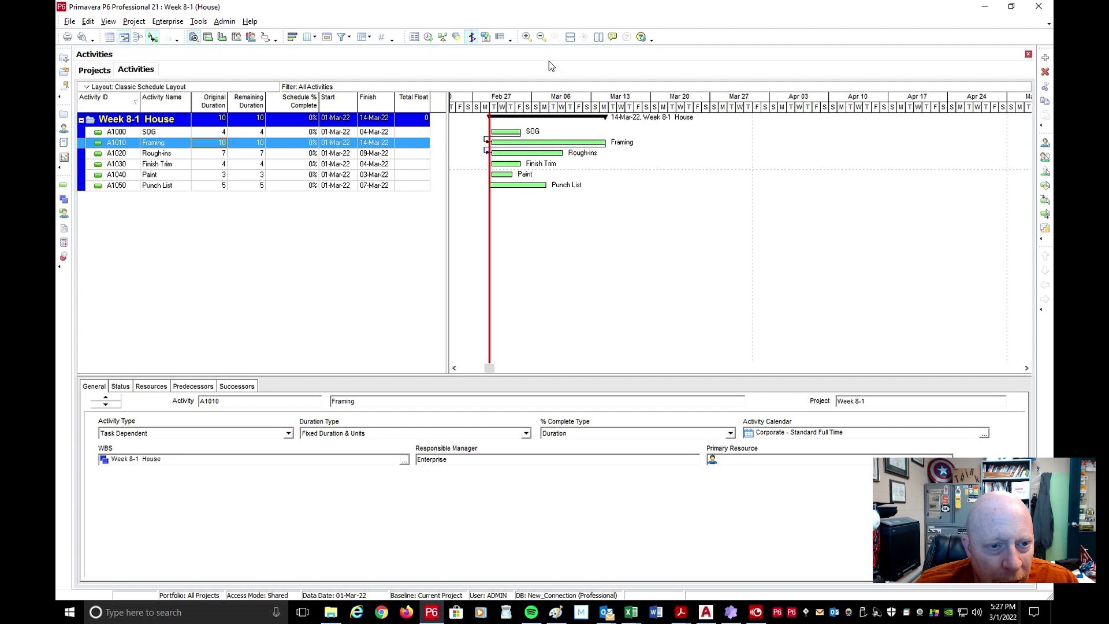
click(428, 37)
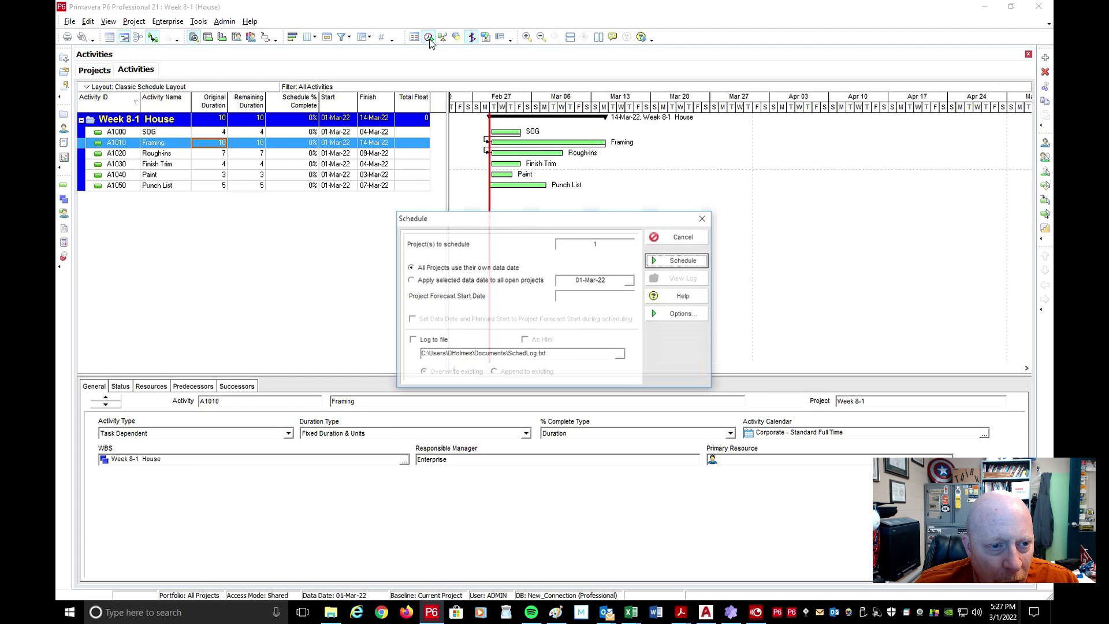
click(680, 260)
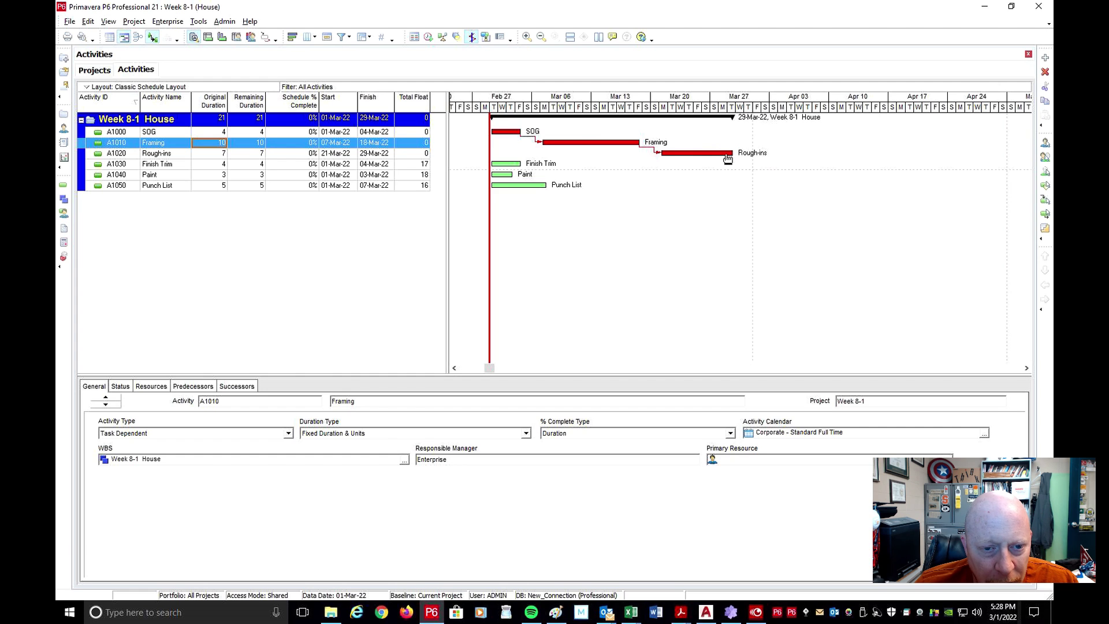
Step: Link the finish of Rough-ins to the start of Finish Trim in the Gantt chart and reschedule the project
drag(708, 108, 887, 103)
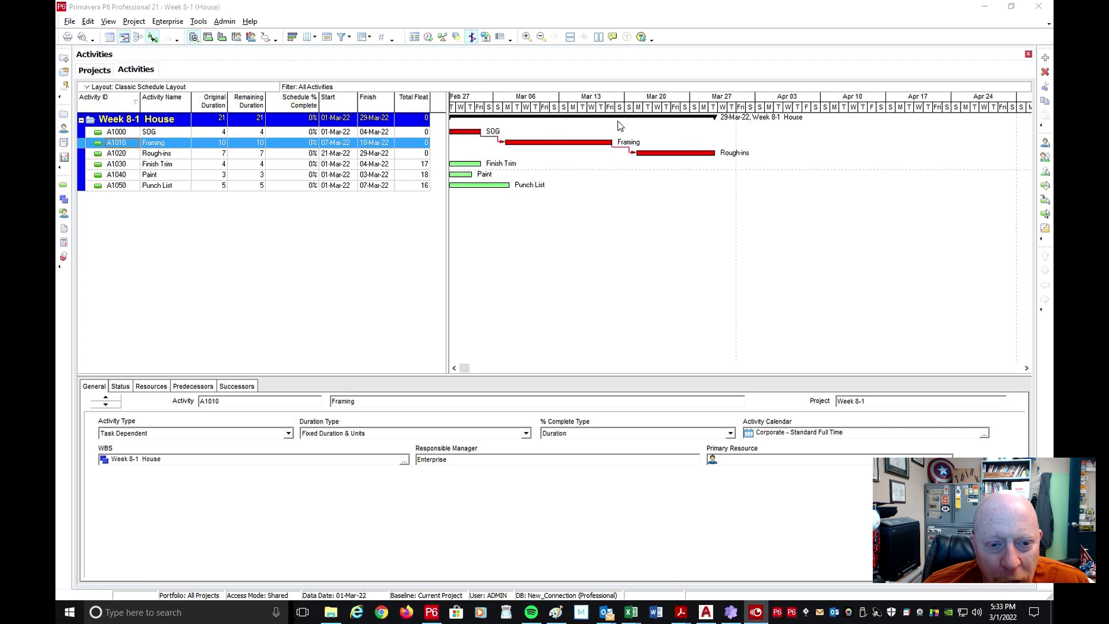
click(610, 302)
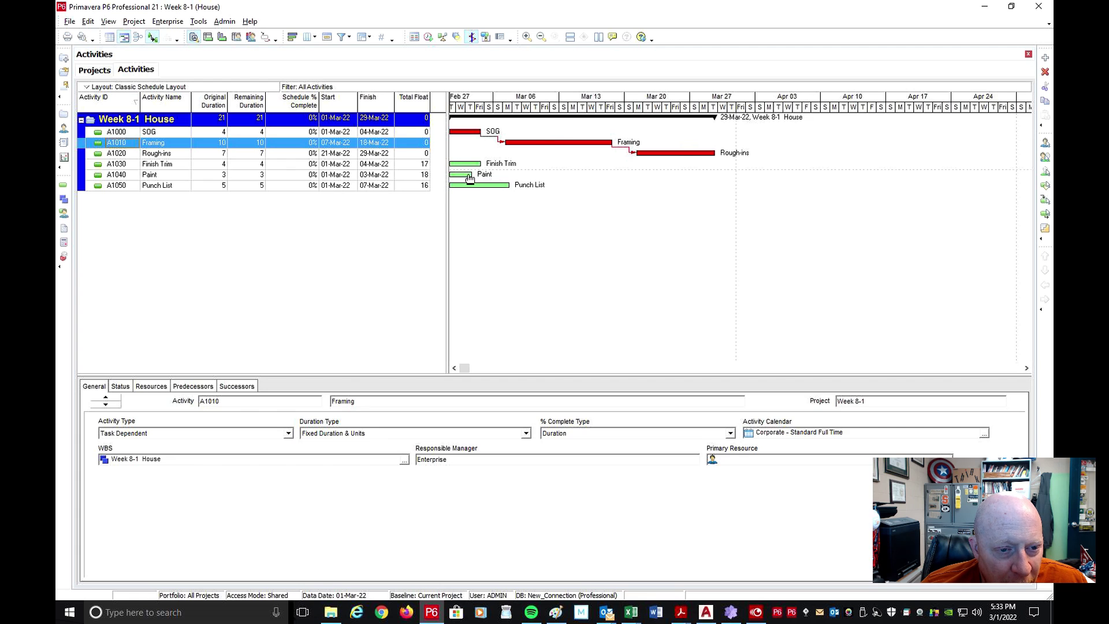
click(455, 369)
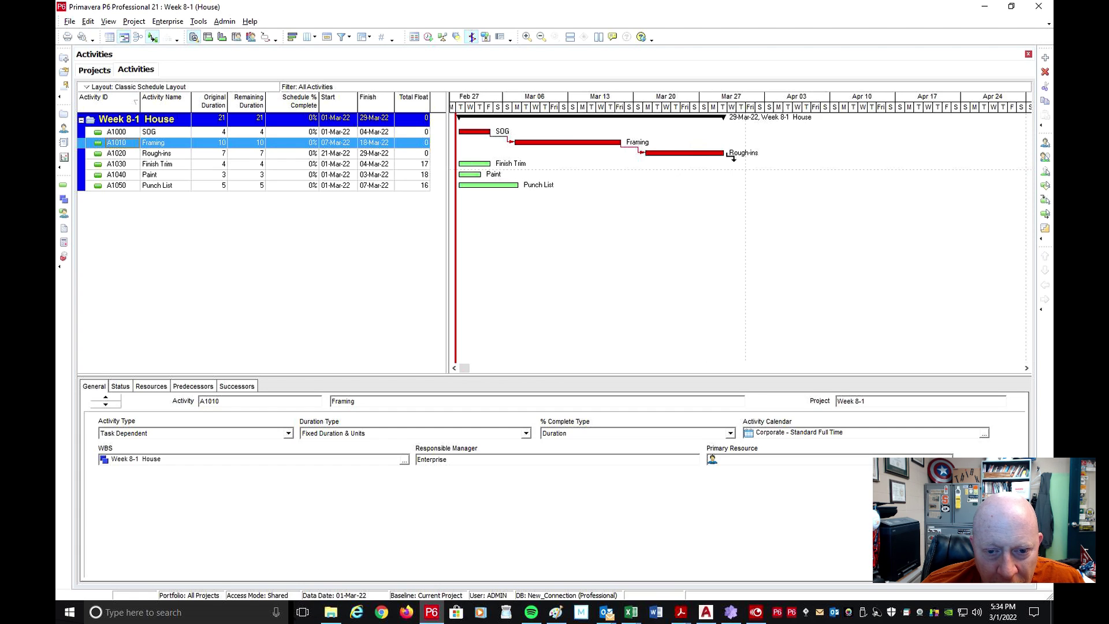
click(727, 153)
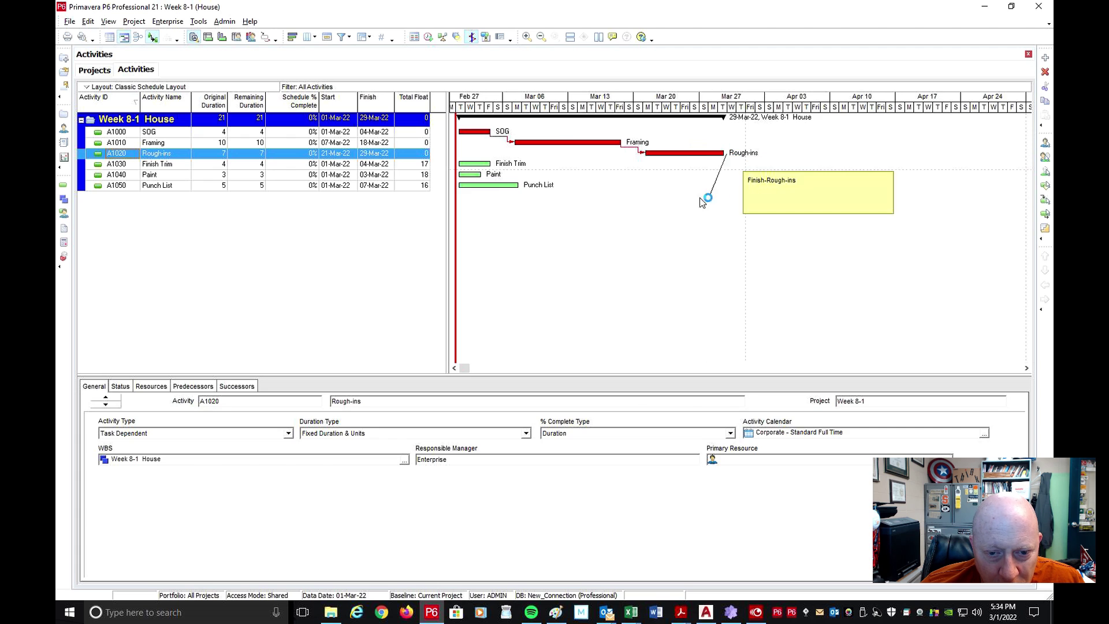
drag(530, 177, 462, 165)
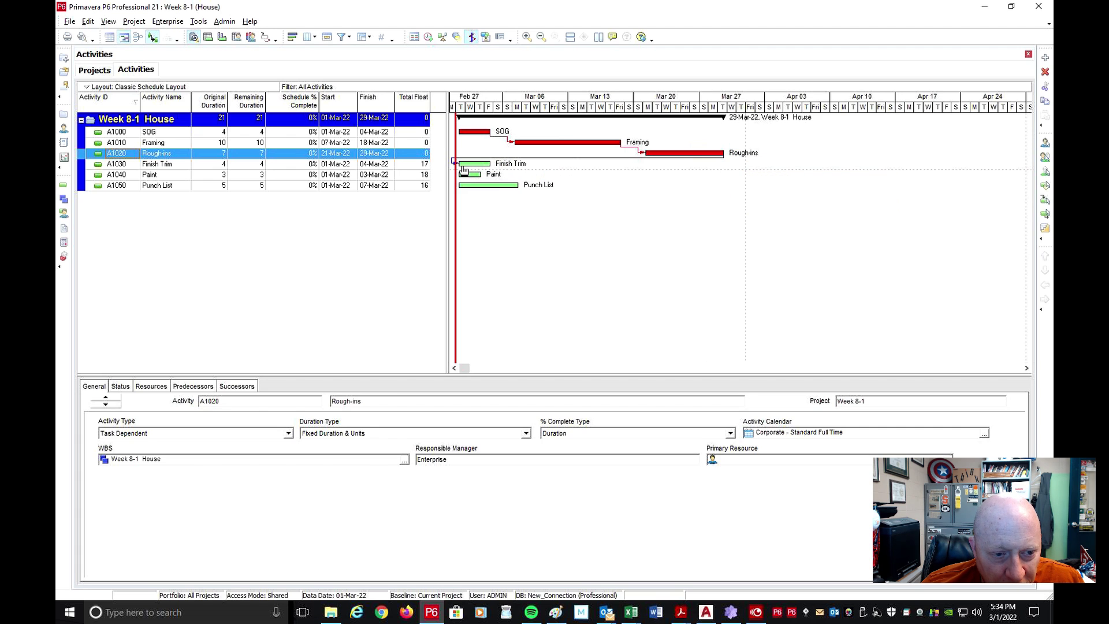
click(428, 36)
click(686, 260)
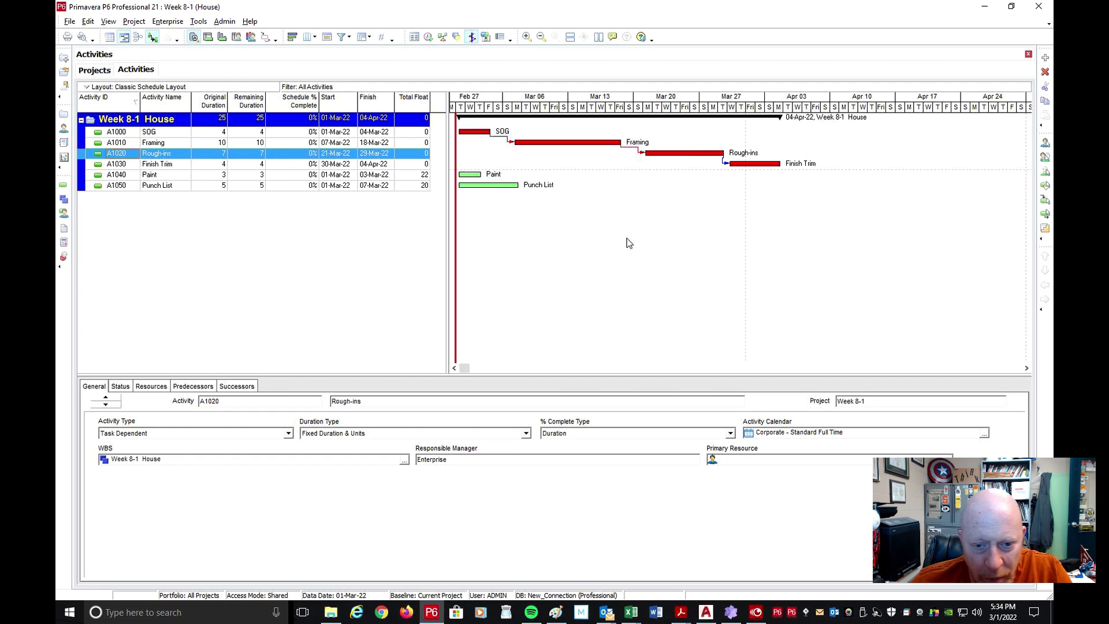
Step: Review Finish Trim's predecessor relationship to Rough-ins, including its available relationship types and lag field
click(162, 167)
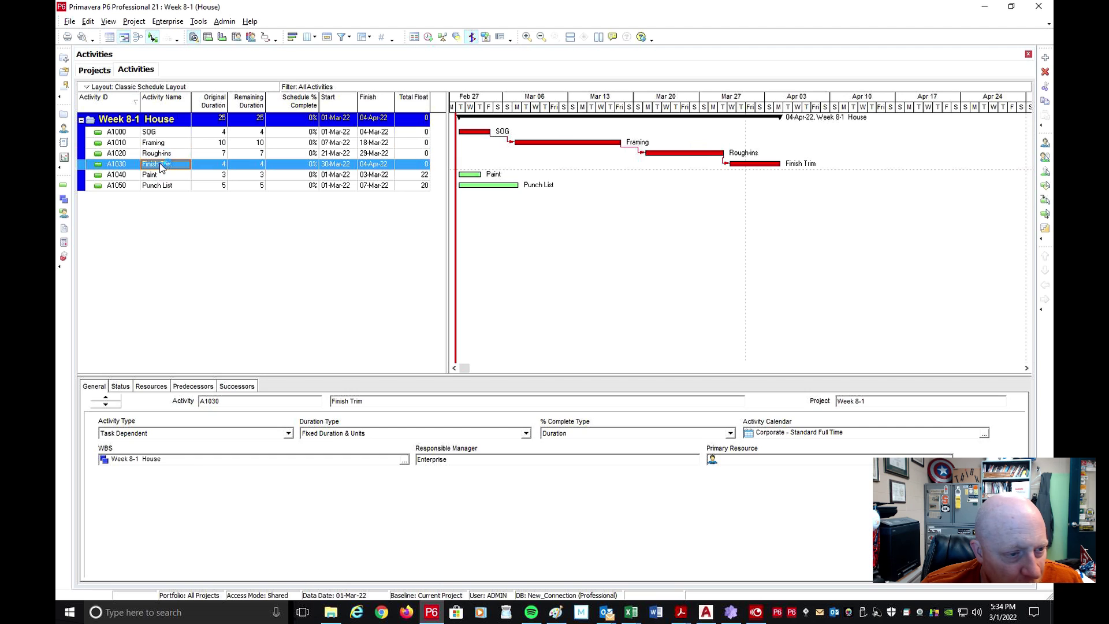
click(186, 389)
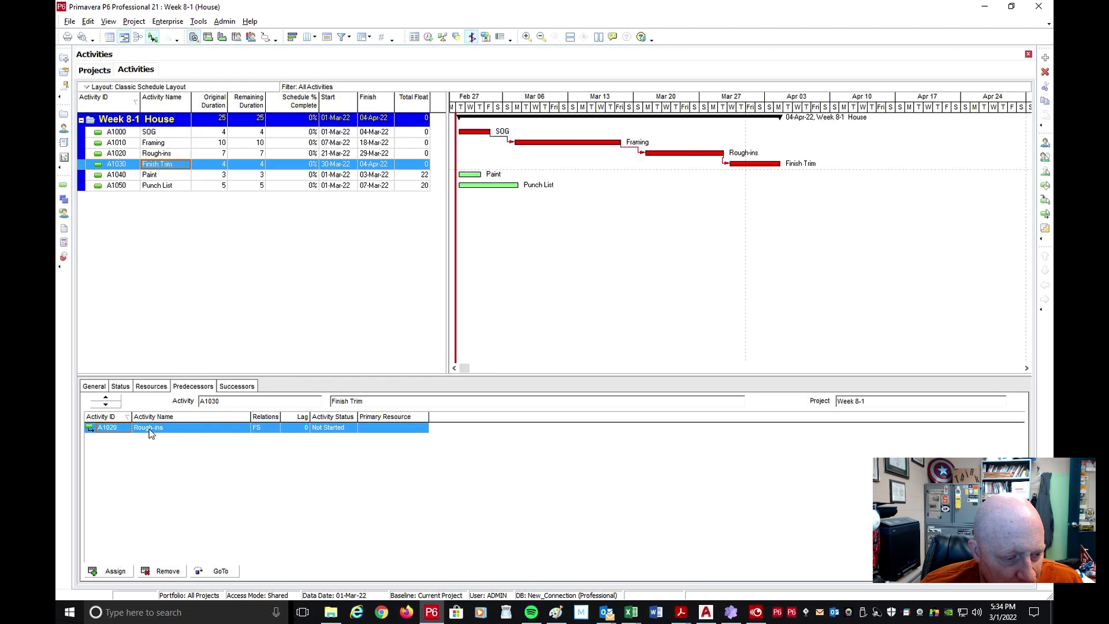
click(274, 433)
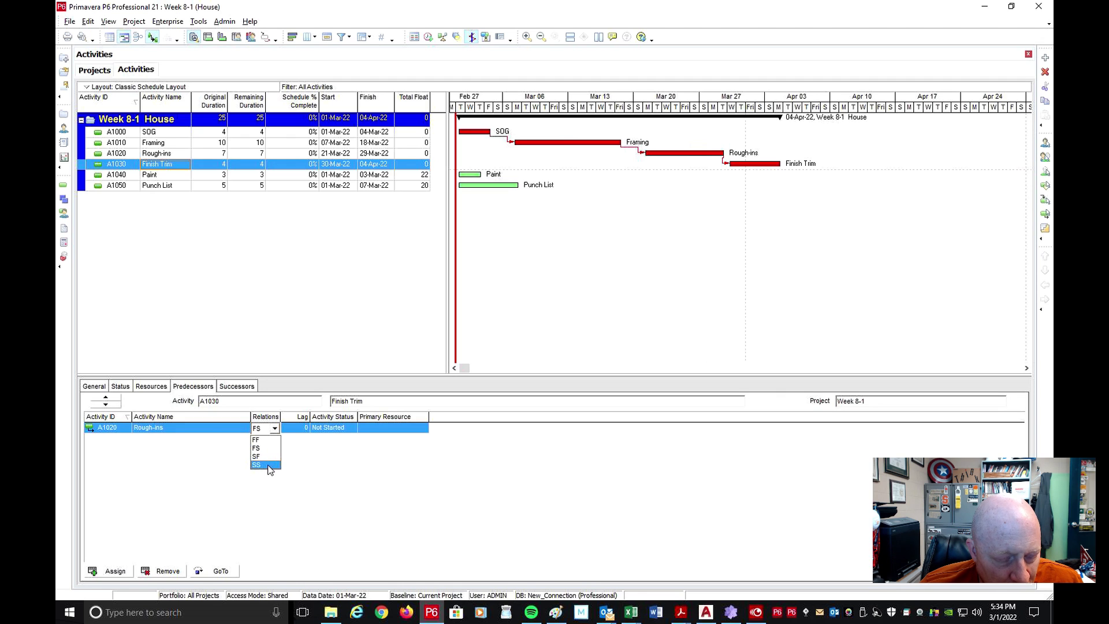
click(299, 430)
click(299, 430)
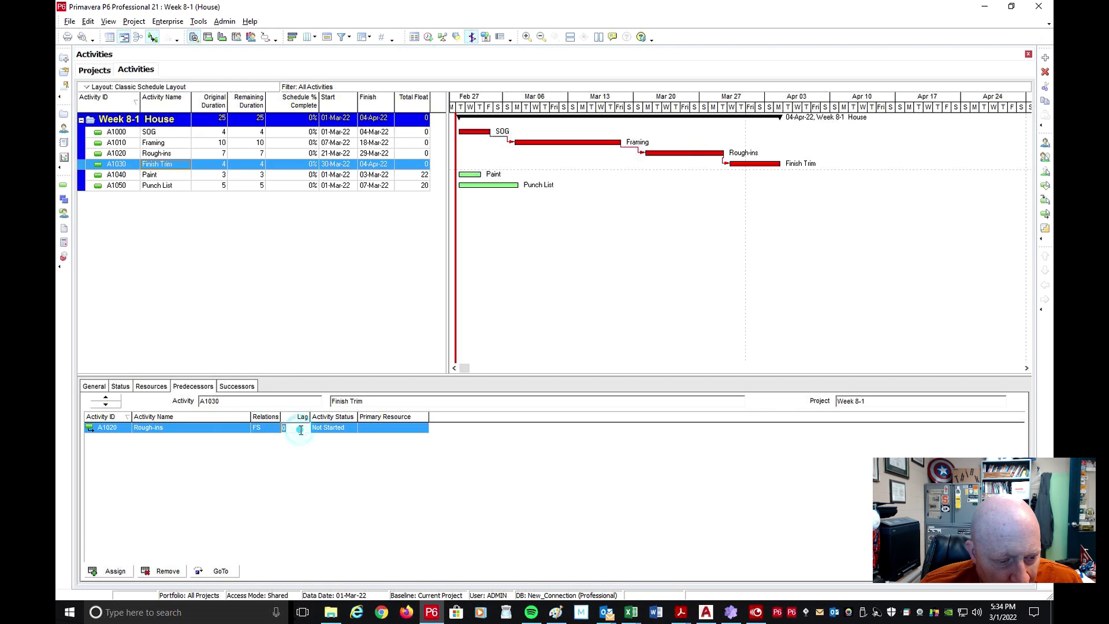
click(290, 450)
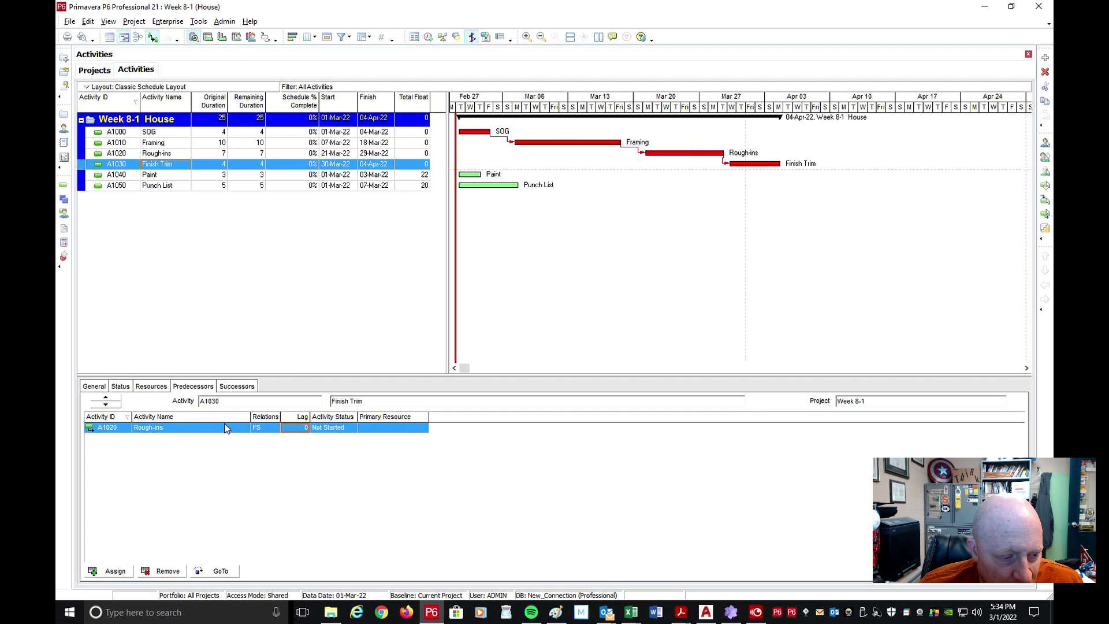
click(94, 387)
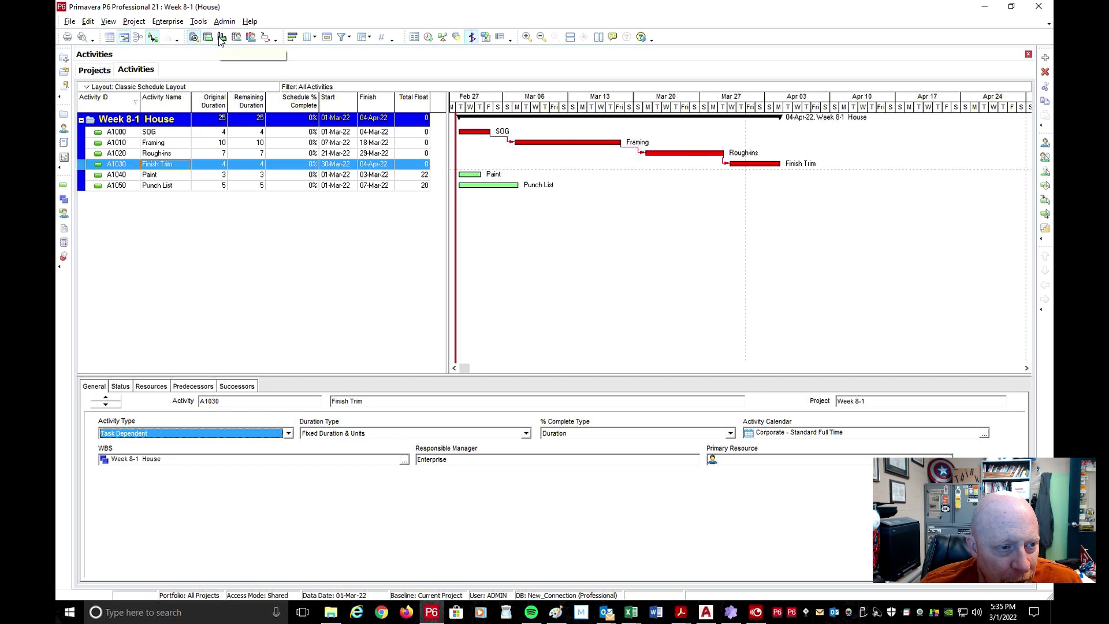
Step: Look through the resource and activity usage views, and bring back the activity details for Finish Trim
click(249, 38)
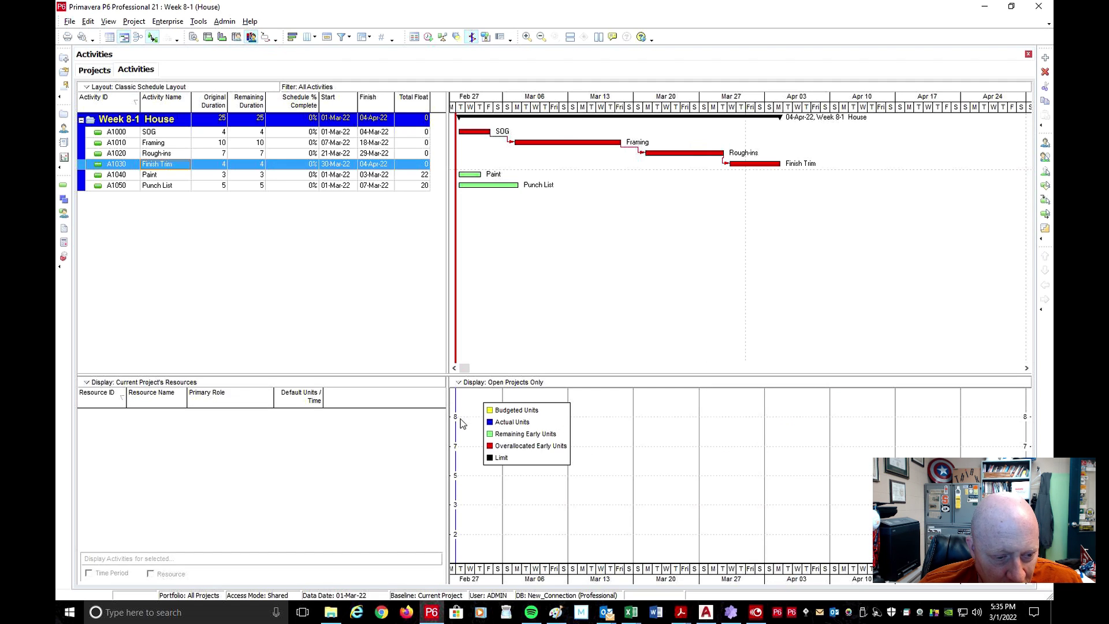
click(235, 38)
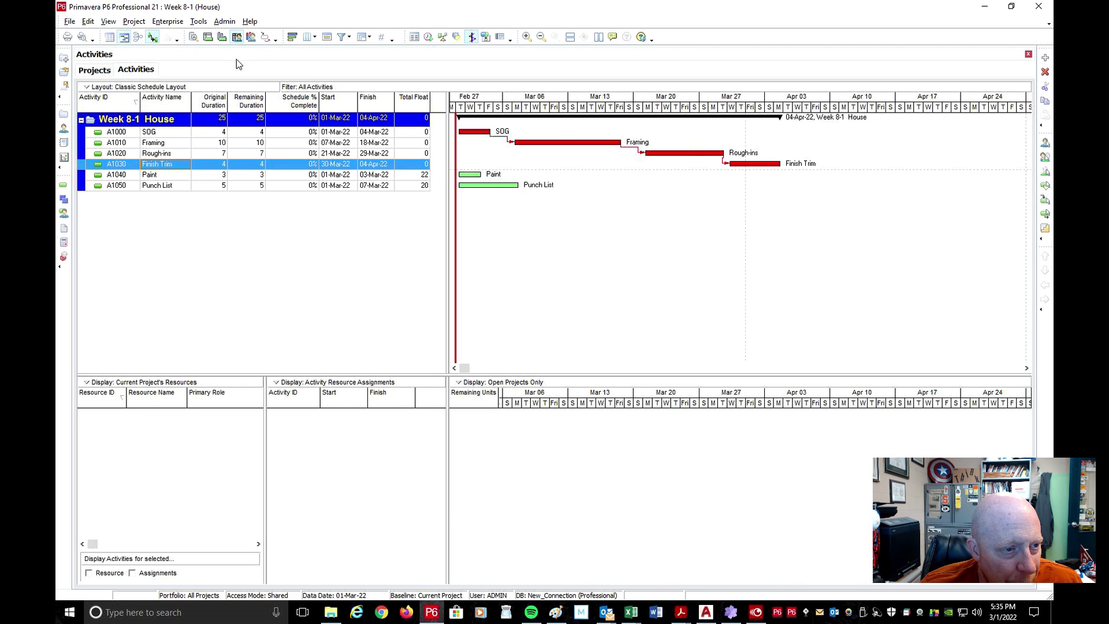
click(193, 38)
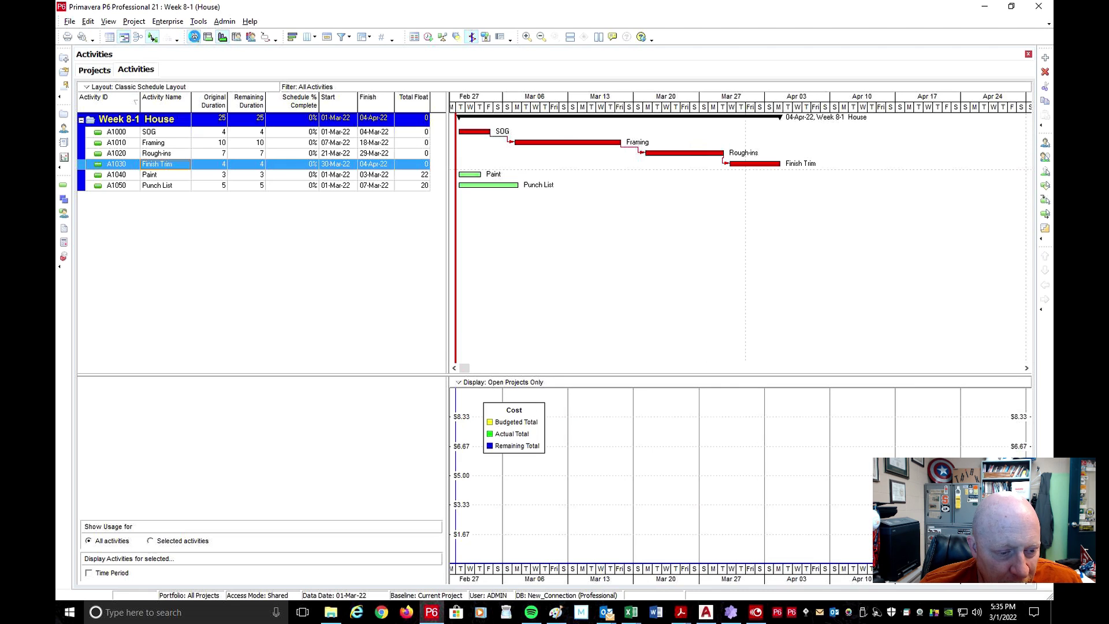
click(194, 37)
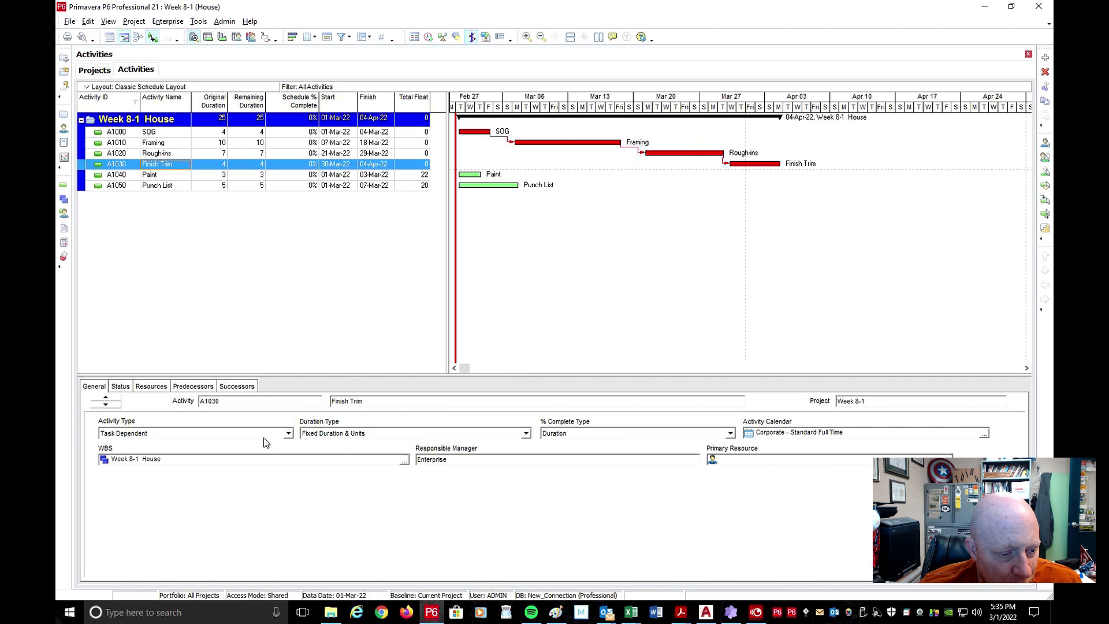
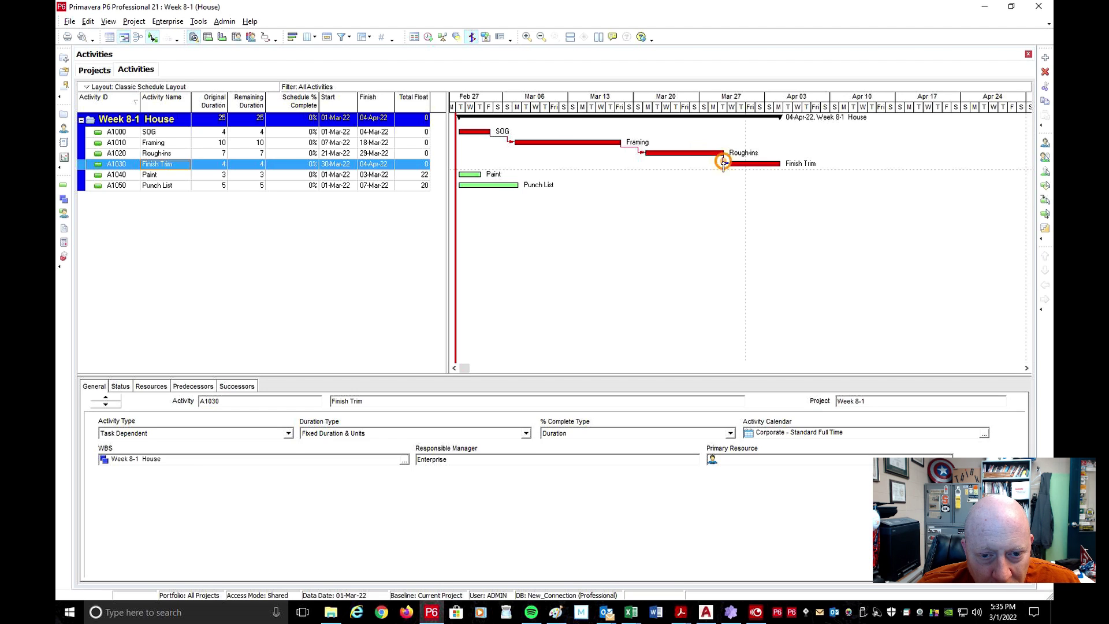
Step: Change the relationship between Rough-ins and Finish Trim to SS with a lag of 3 and reschedule the project
right_click(723, 165)
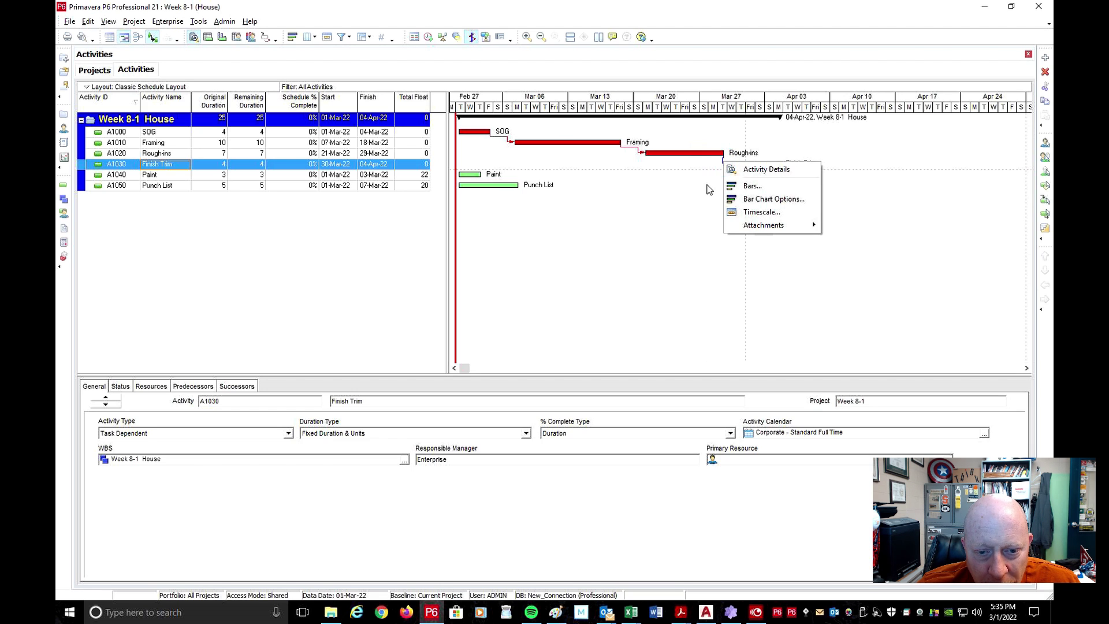
click(711, 182)
double_click(725, 167)
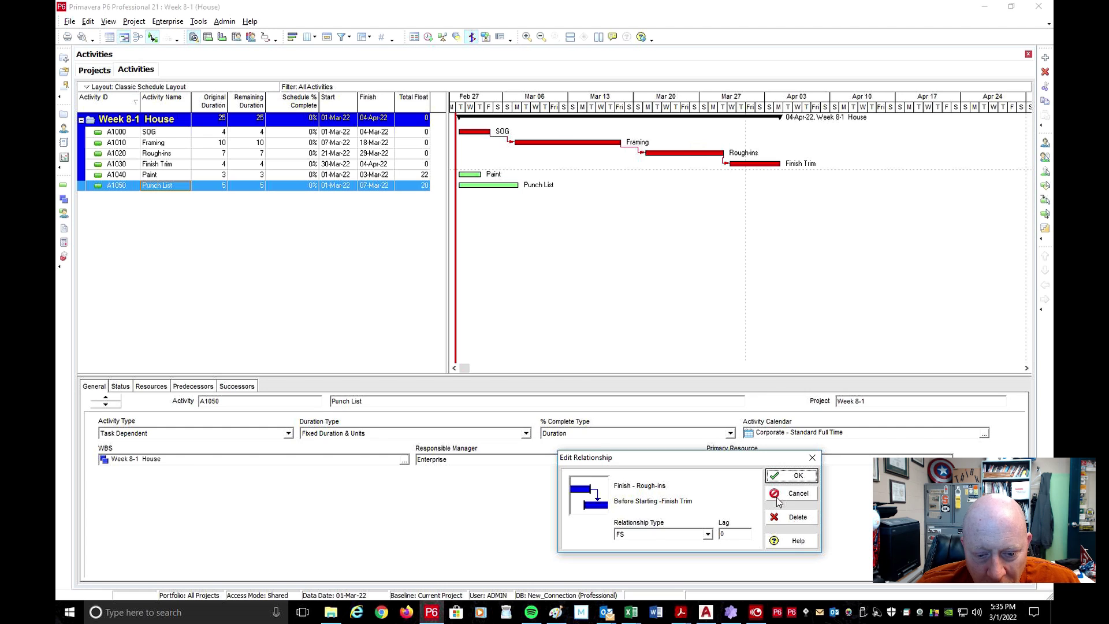
drag(720, 462, 679, 247)
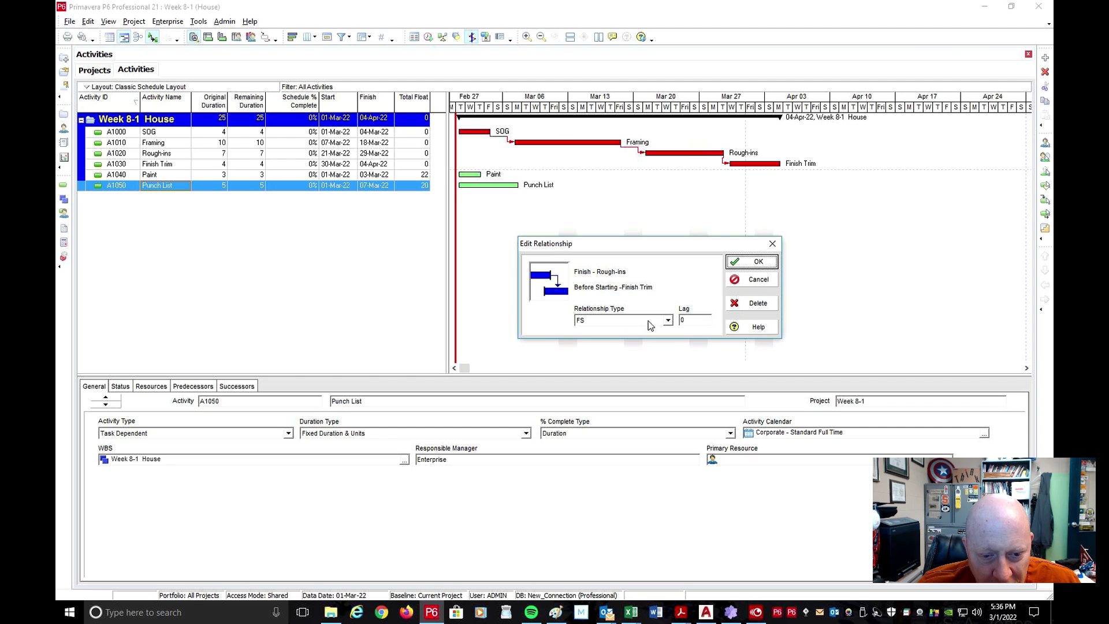
click(667, 321)
click(582, 357)
click(691, 319)
text(3)
click(752, 264)
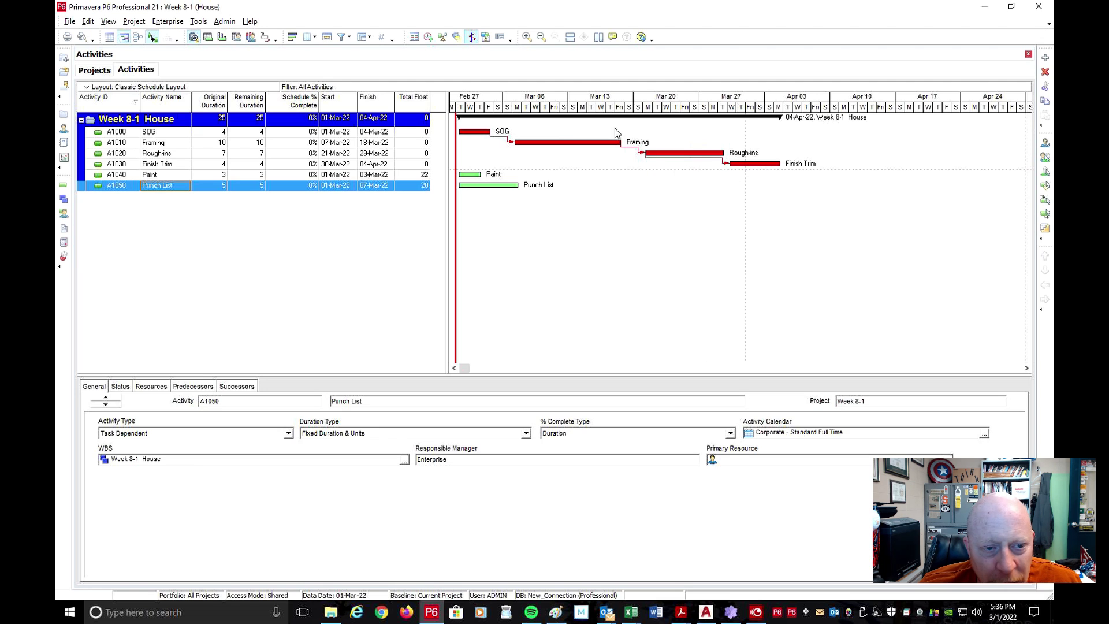
click(428, 36)
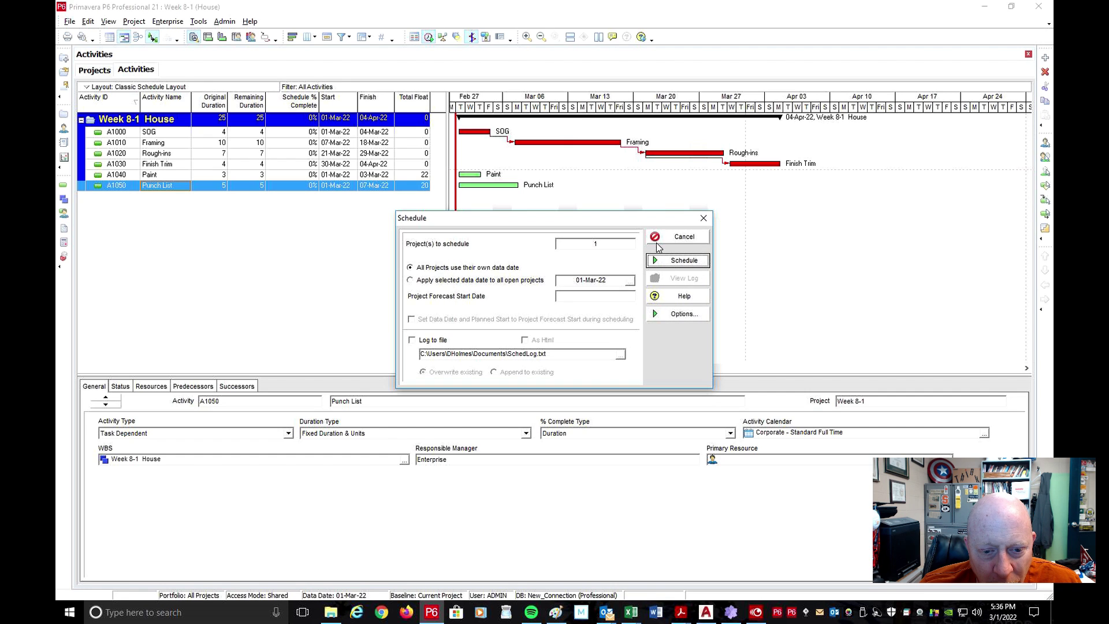
click(680, 260)
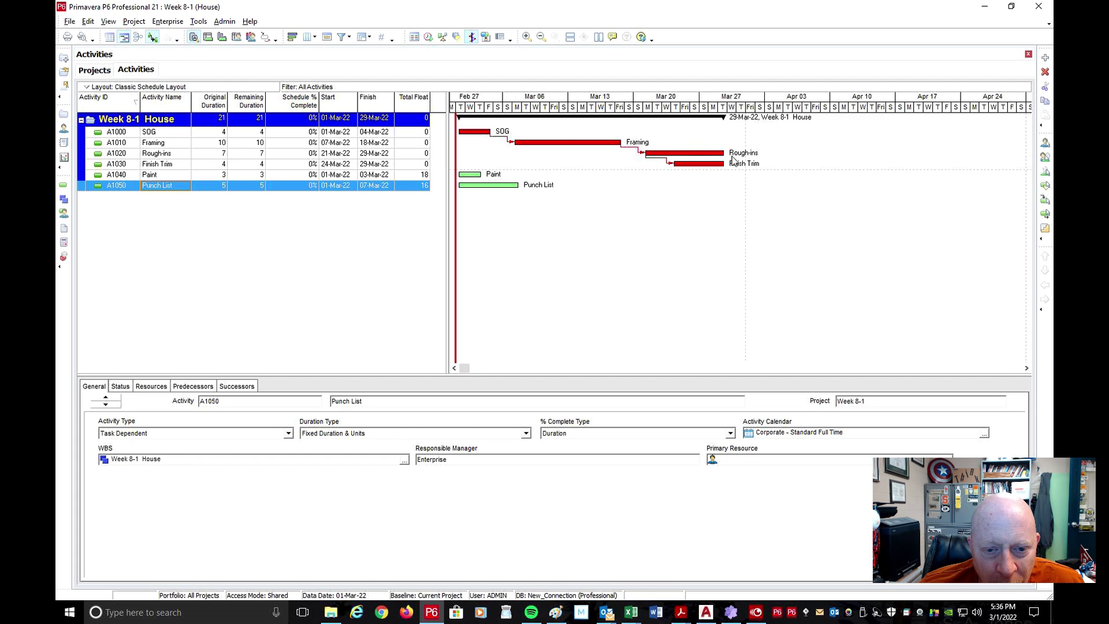
Step: Link Rough-ins and Finish Trim to Paint and Paint to Punch List as finish-to-start in the Gantt chart, and reschedule the project
mouse_move(725, 154)
mouse_down()
mouse_move(602, 200)
mouse_move(463, 180)
mouse_move(474, 184)
mouse_up()
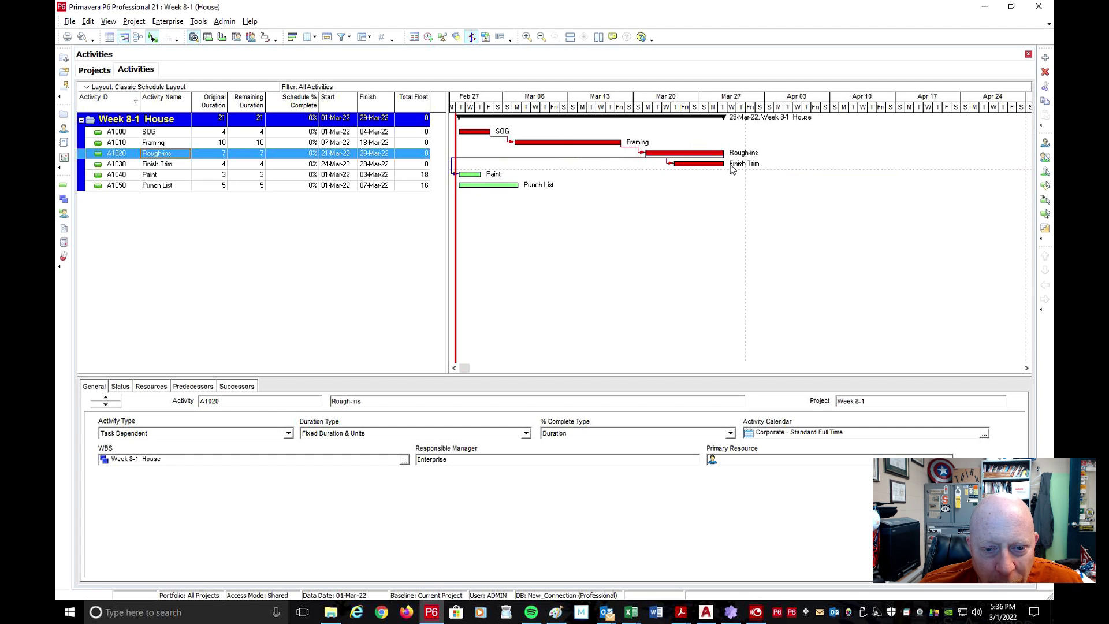
mouse_move(725, 164)
mouse_down()
mouse_move(462, 183)
mouse_move(460, 174)
mouse_move(480, 183)
mouse_move(466, 185)
mouse_up()
click(428, 37)
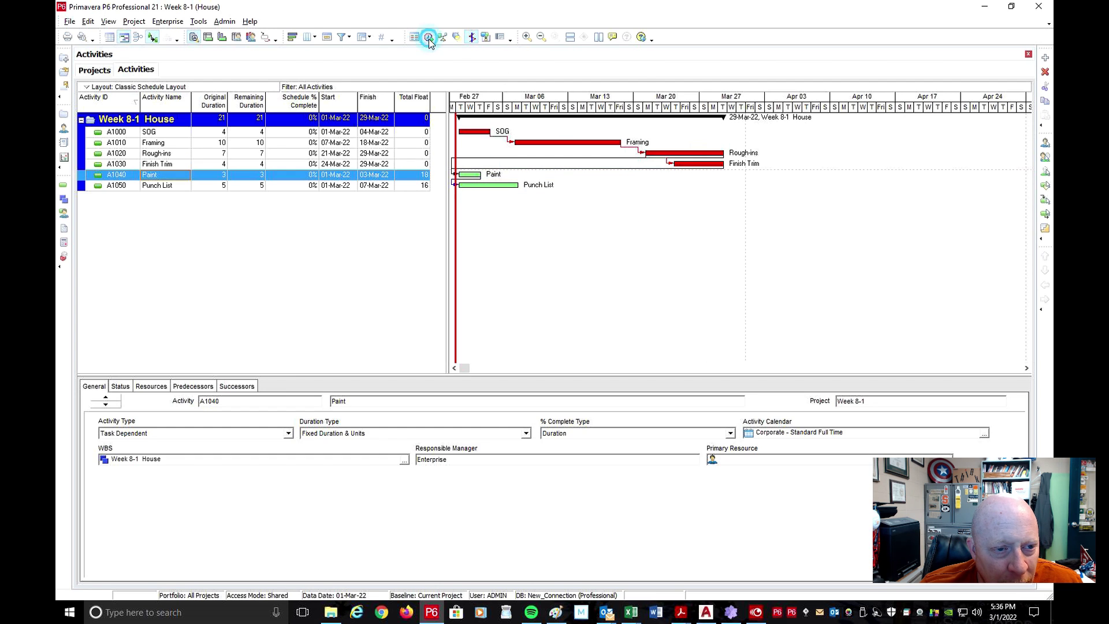
click(677, 258)
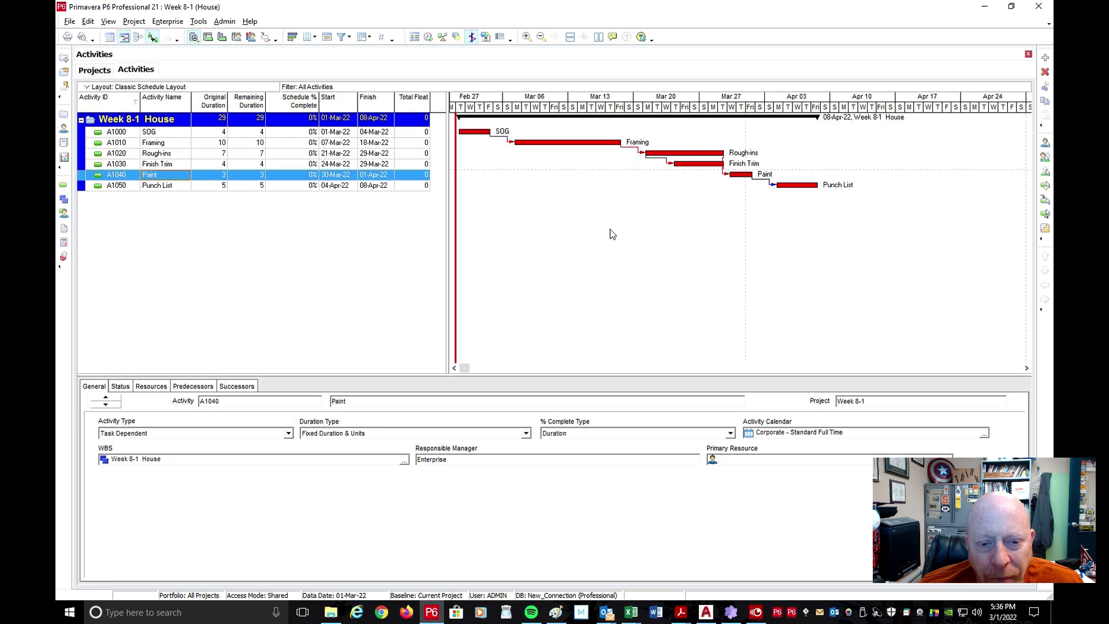
Step: Shorten the lag of the SS relationship between Rough-ins and Finish Trim by one day and reschedule the project
click(667, 166)
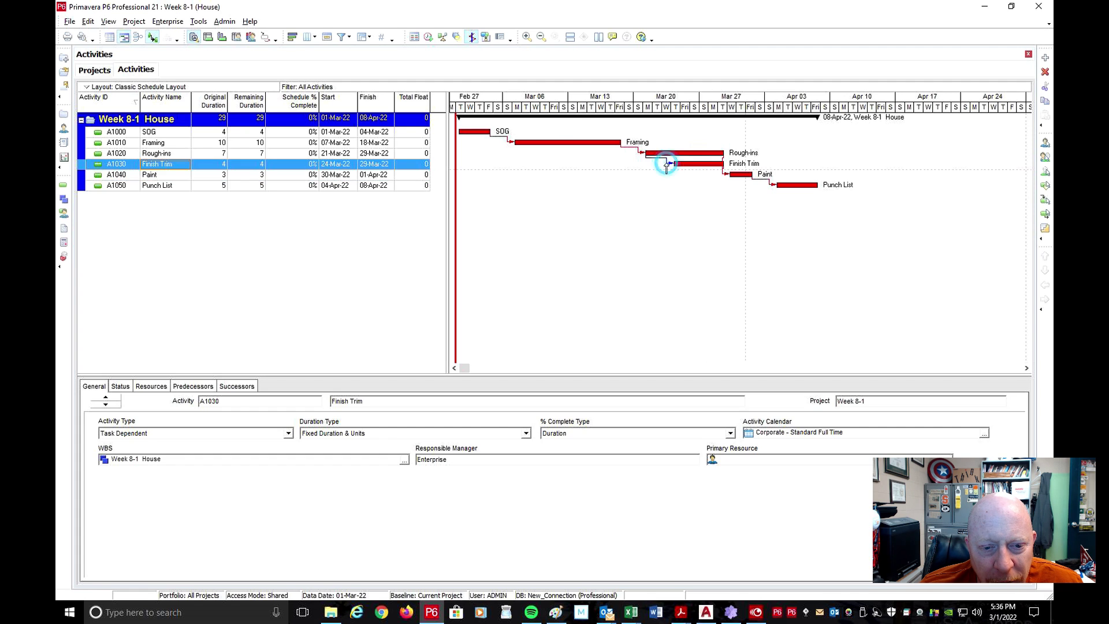
double_click(665, 163)
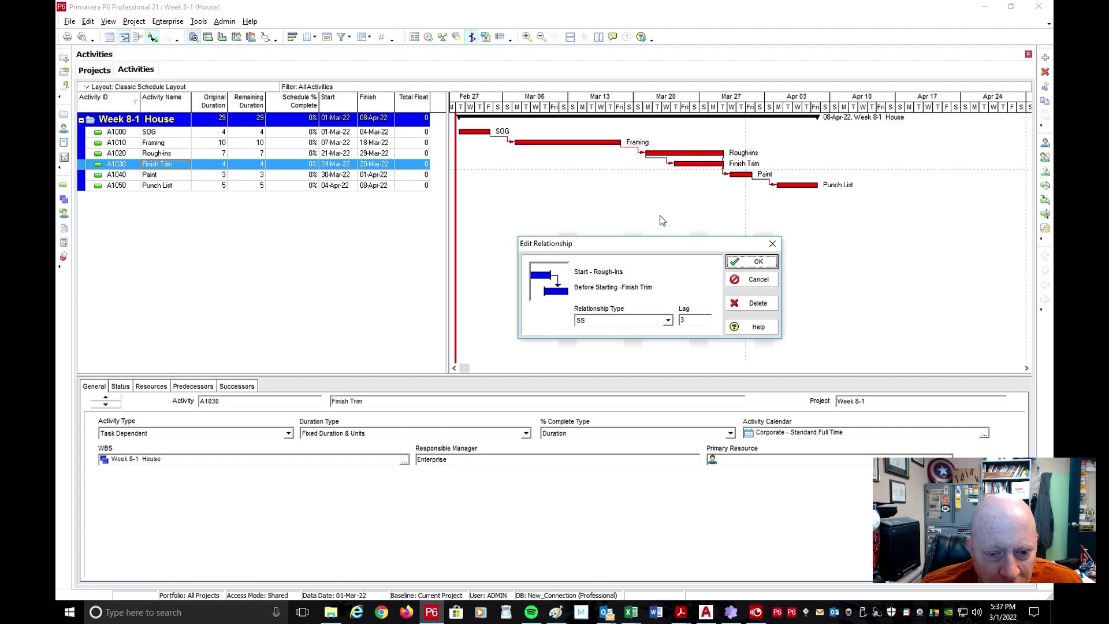
double_click(688, 321)
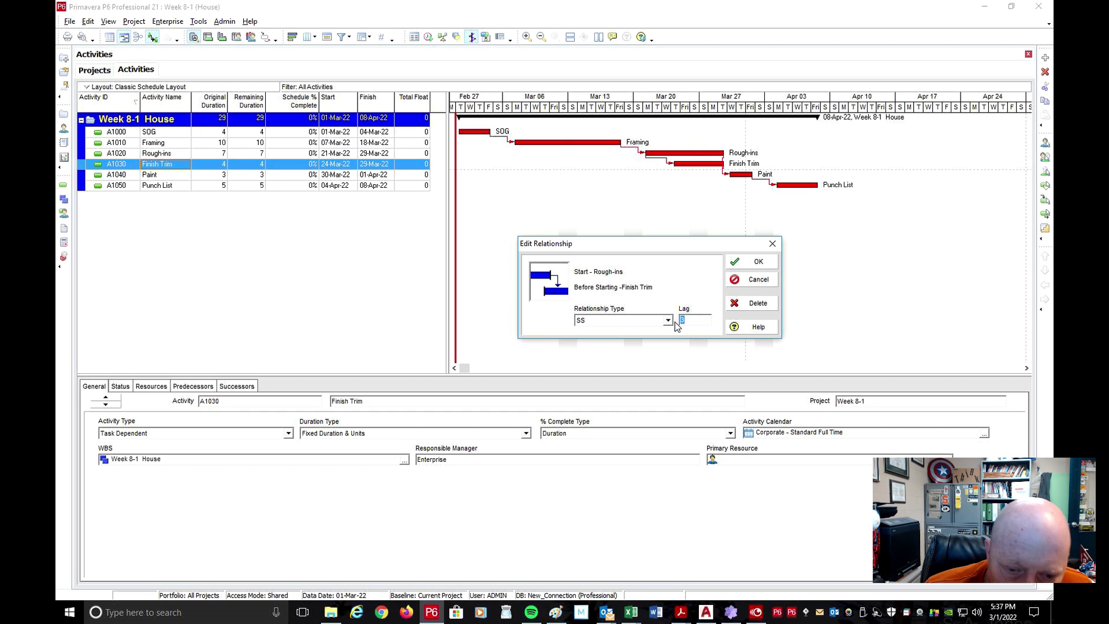
click(756, 262)
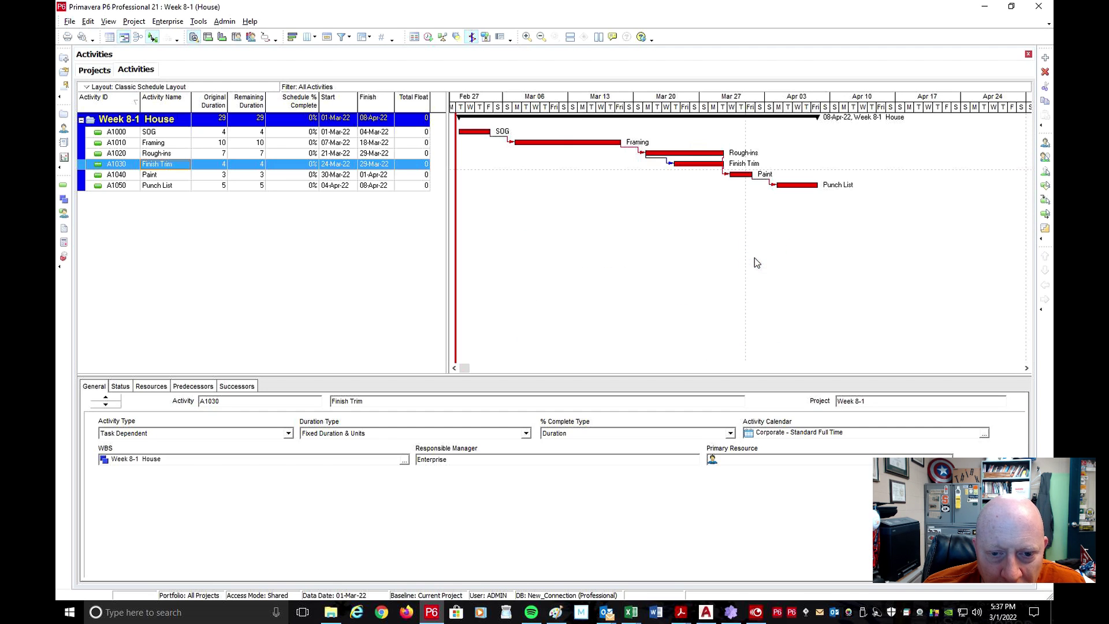
click(428, 36)
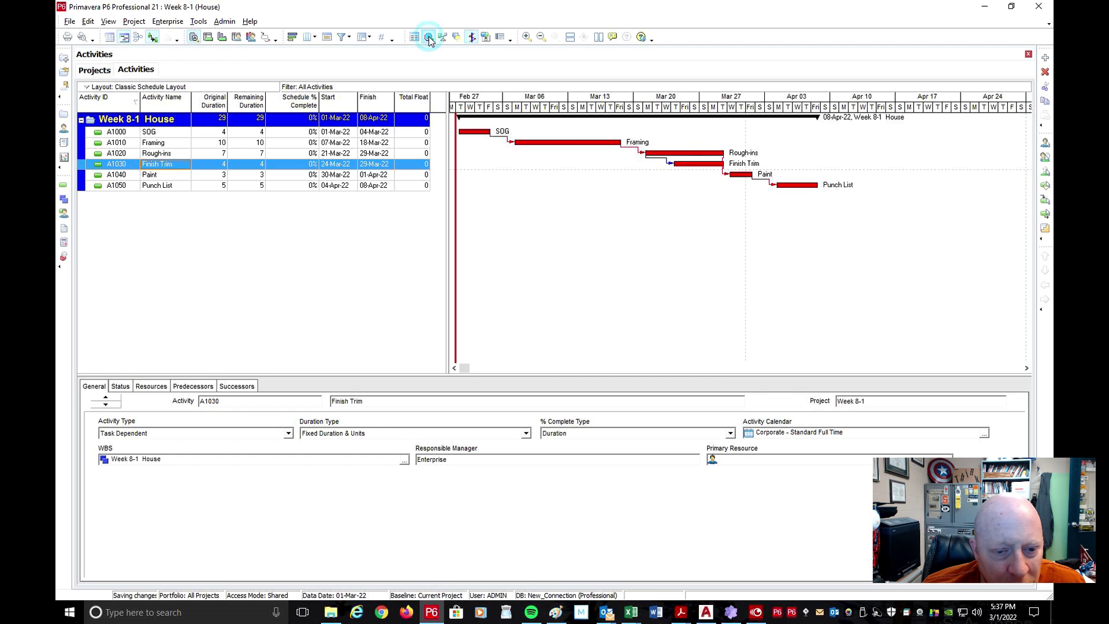
click(683, 260)
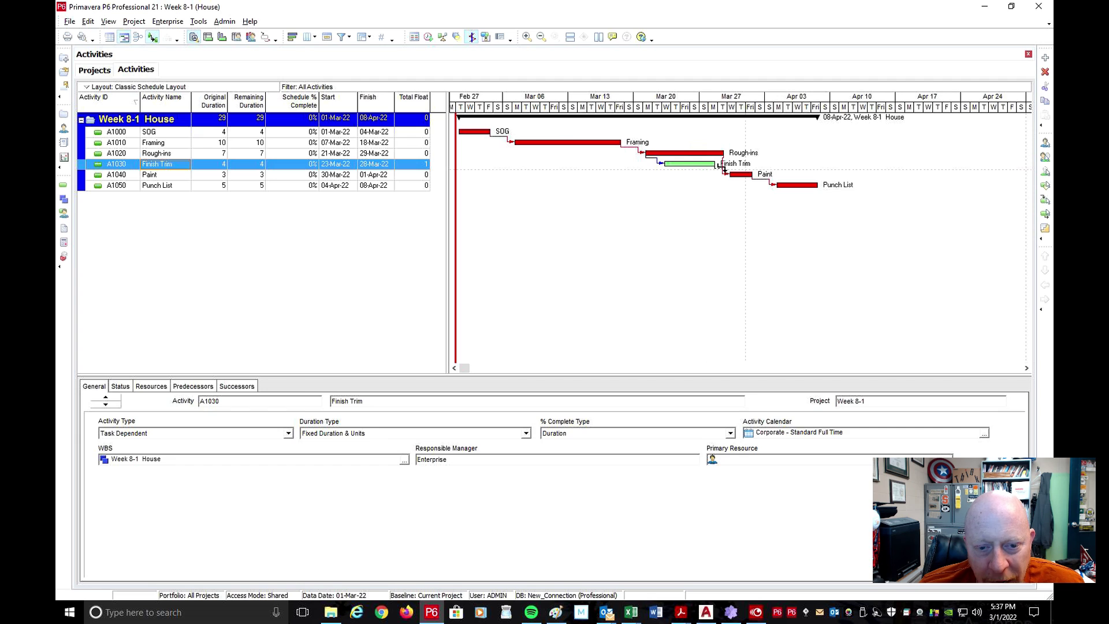
mouse_move(717, 169)
mouse_down()
mouse_move(732, 177)
mouse_move(723, 152)
mouse_move(713, 157)
mouse_move(722, 152)
mouse_move(737, 177)
mouse_move(714, 172)
mouse_up()
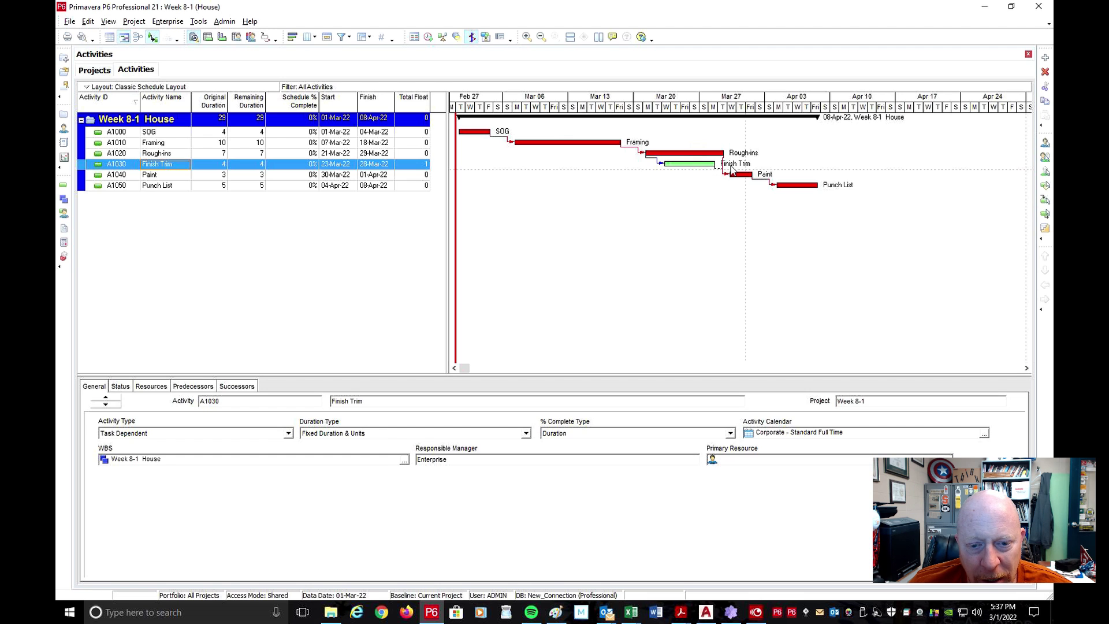
Step: Create a new project under the SCHEDULING EPS with the project ID Week 8-2 and the name Mod 8-9
click(95, 72)
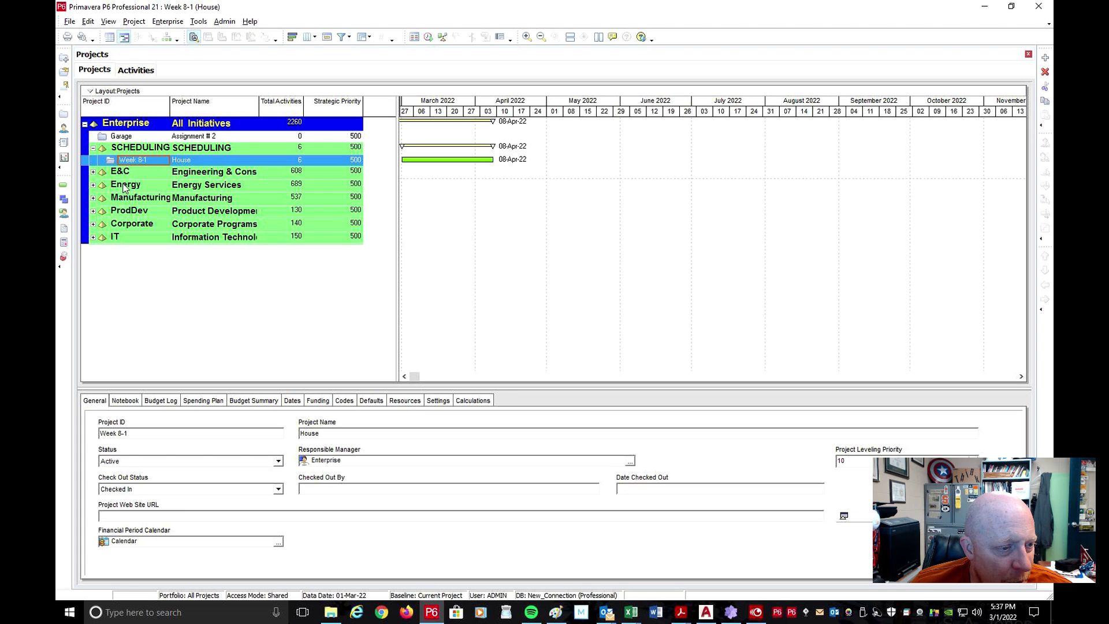
click(125, 149)
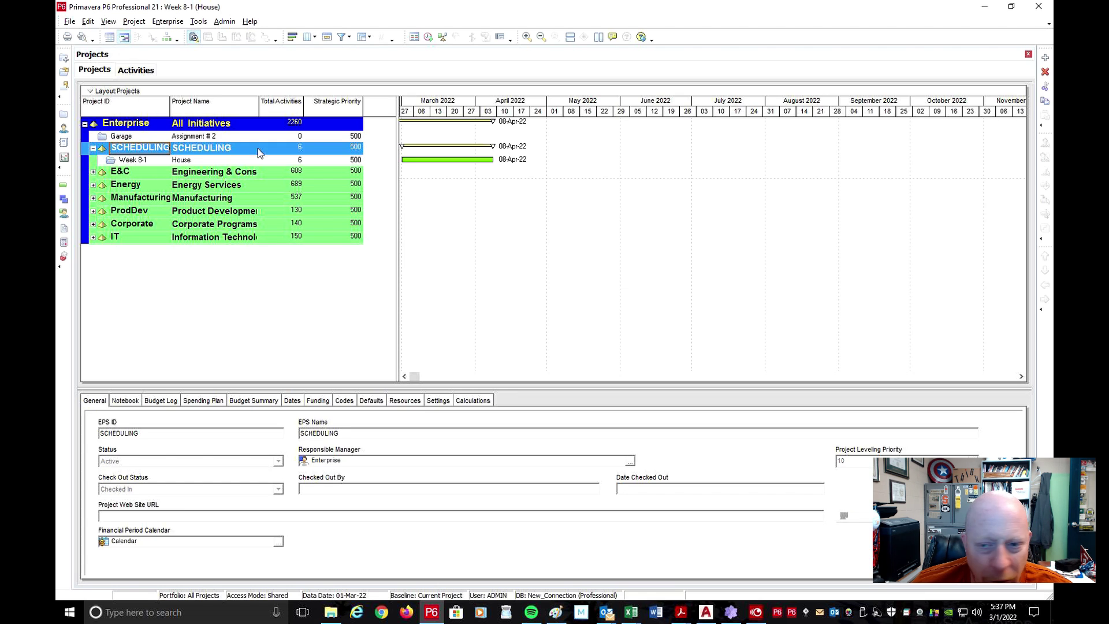
click(1045, 58)
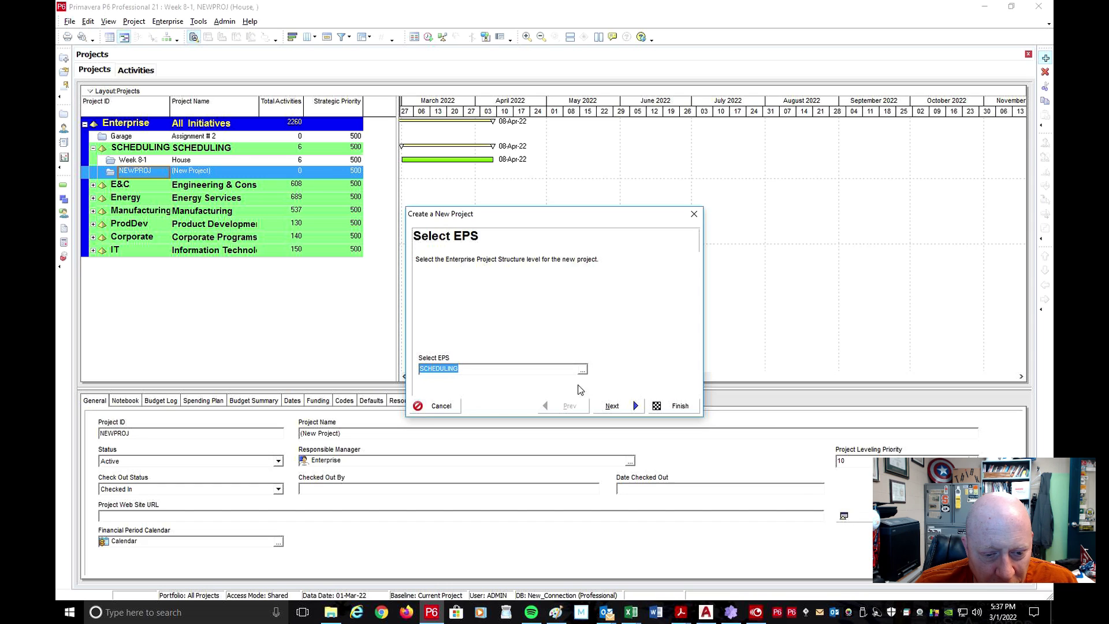
click(612, 406)
click(455, 342)
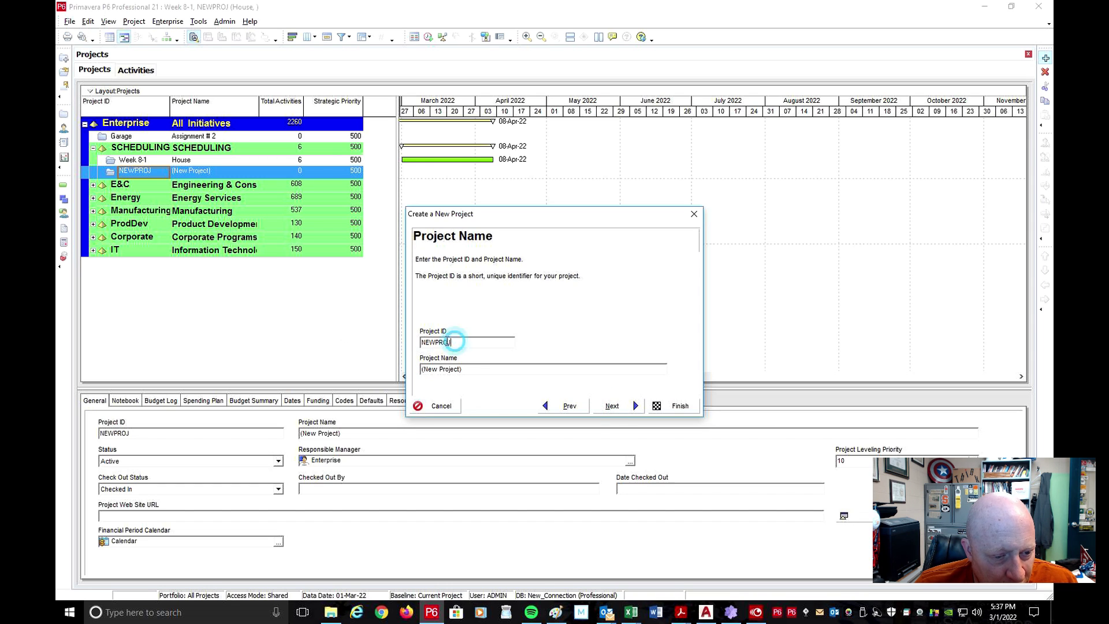
drag(454, 342, 327, 339)
text(Week 8-)
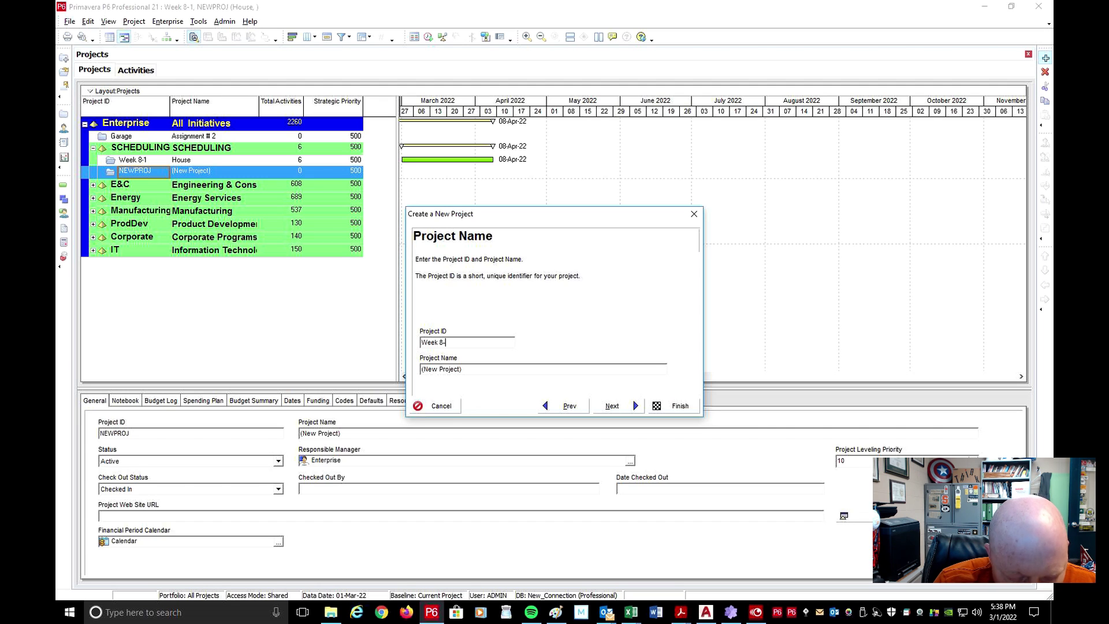
text(2)
drag(474, 370, 410, 376)
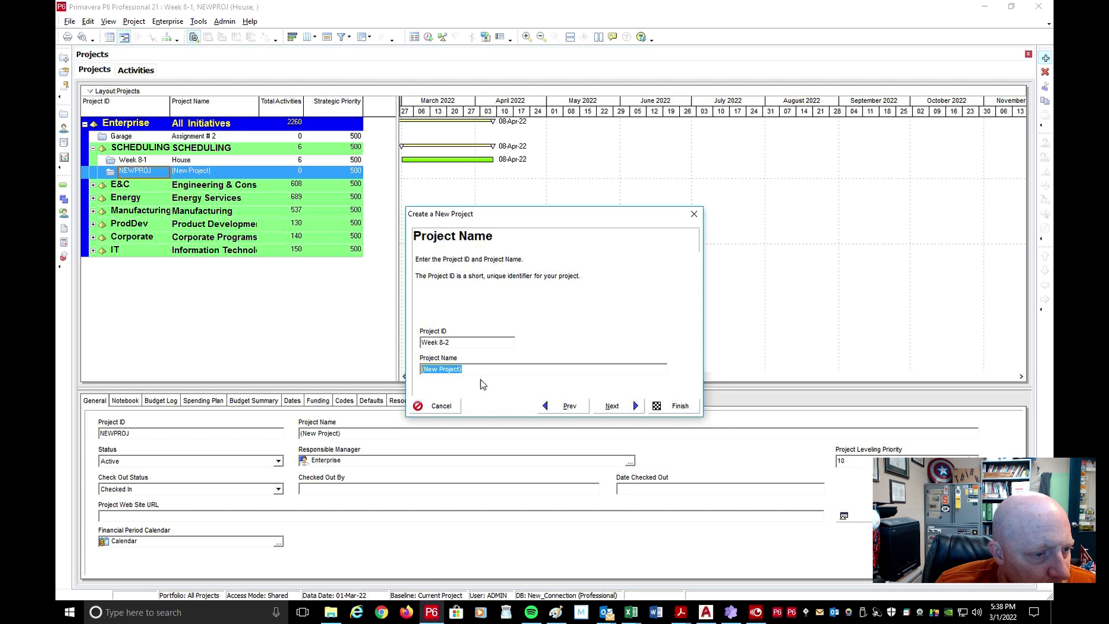
text(Mod 8-9)
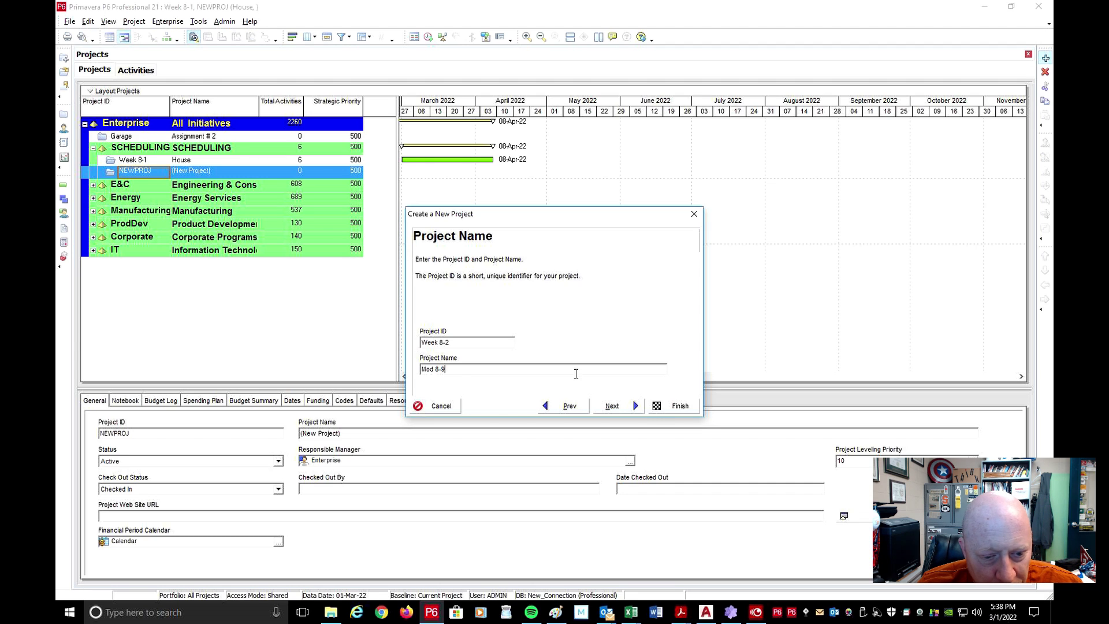
click(664, 404)
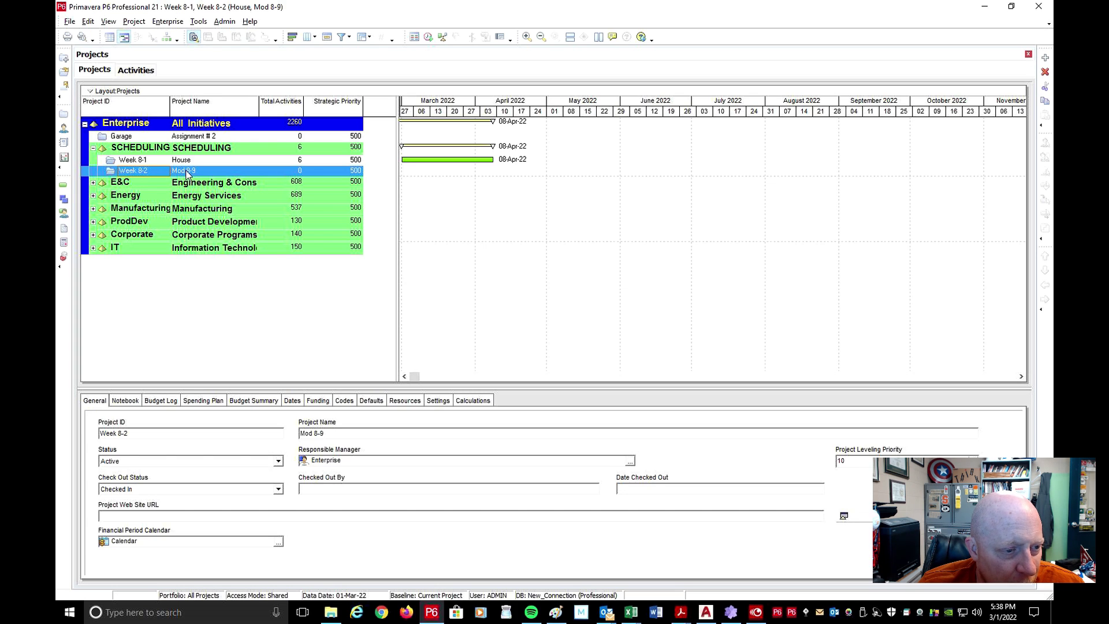
Step: Open the Week 8-2 project and add four new activities to it, keeping the default names and settings
right_click(134, 171)
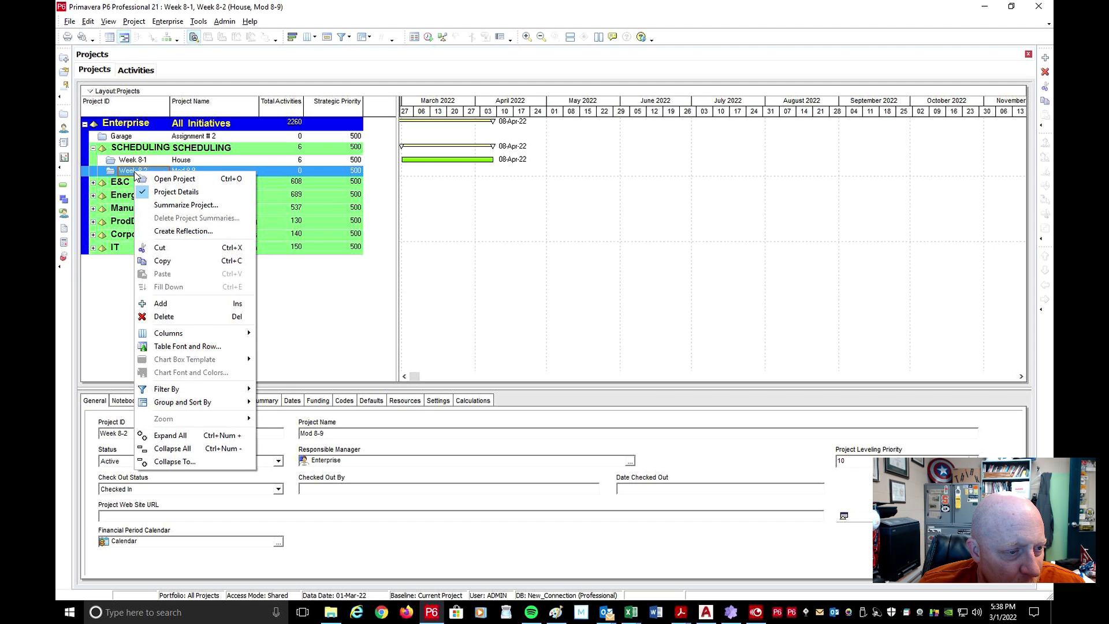
click(170, 179)
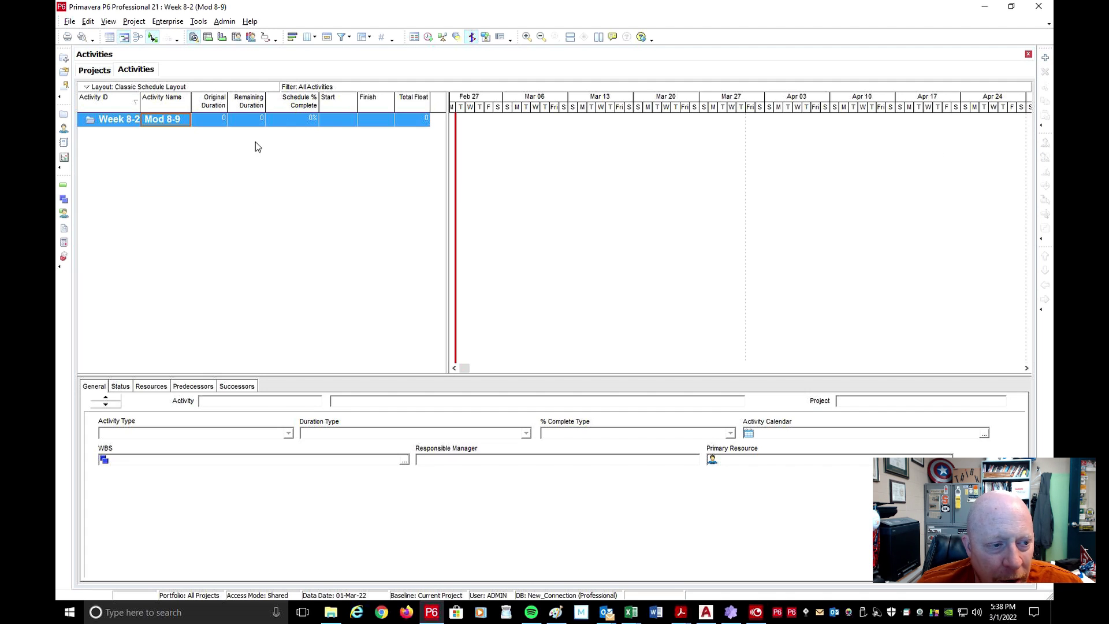
click(1046, 58)
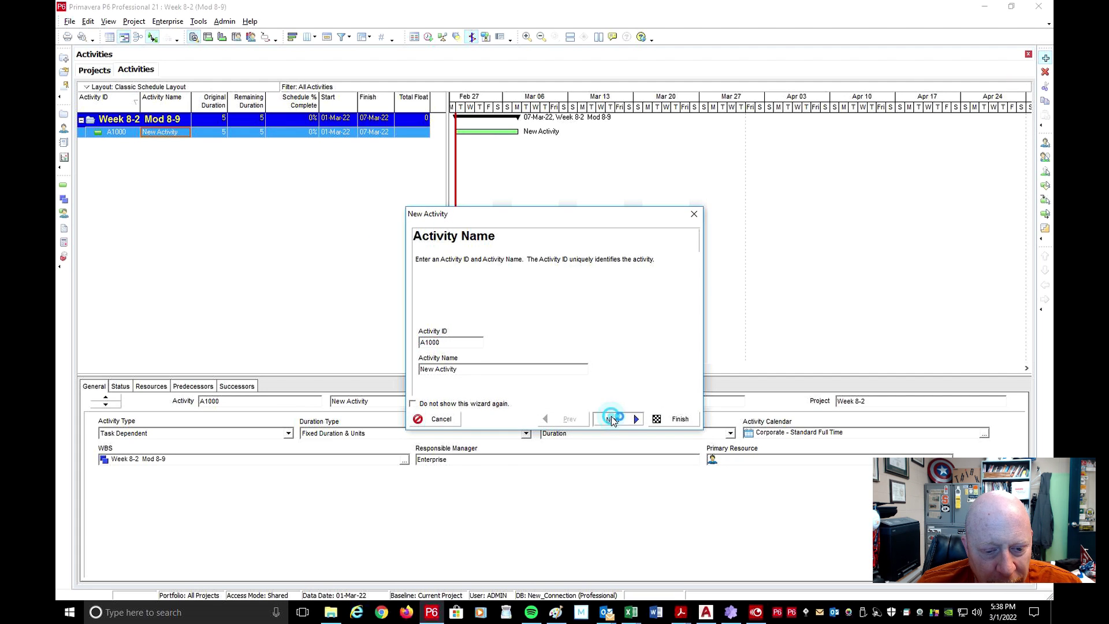
click(613, 419)
click(676, 415)
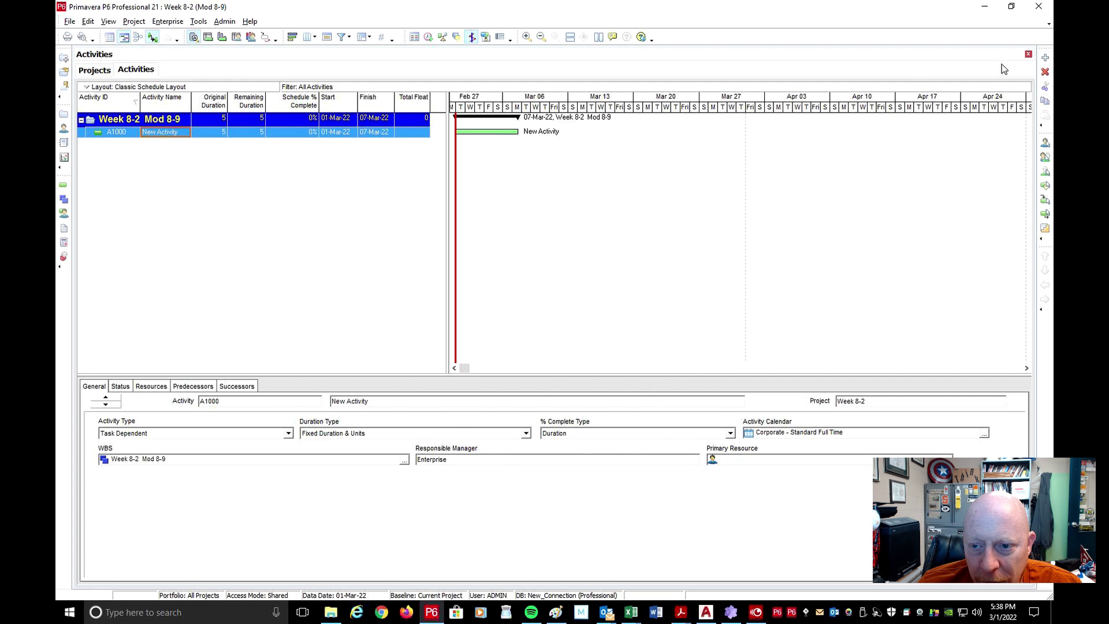
click(1047, 59)
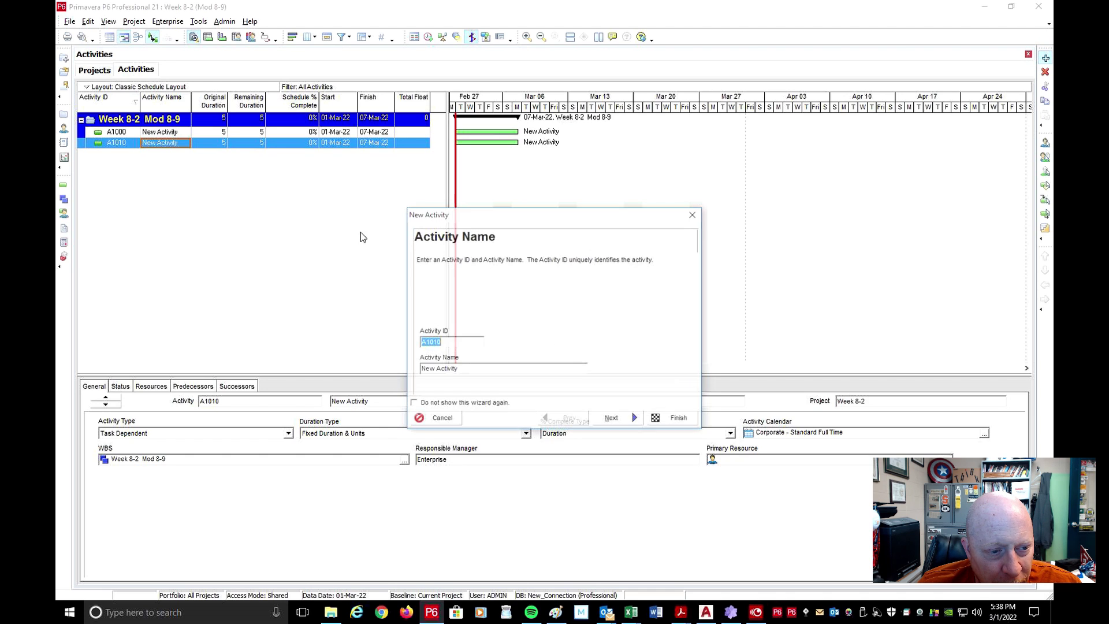
click(635, 420)
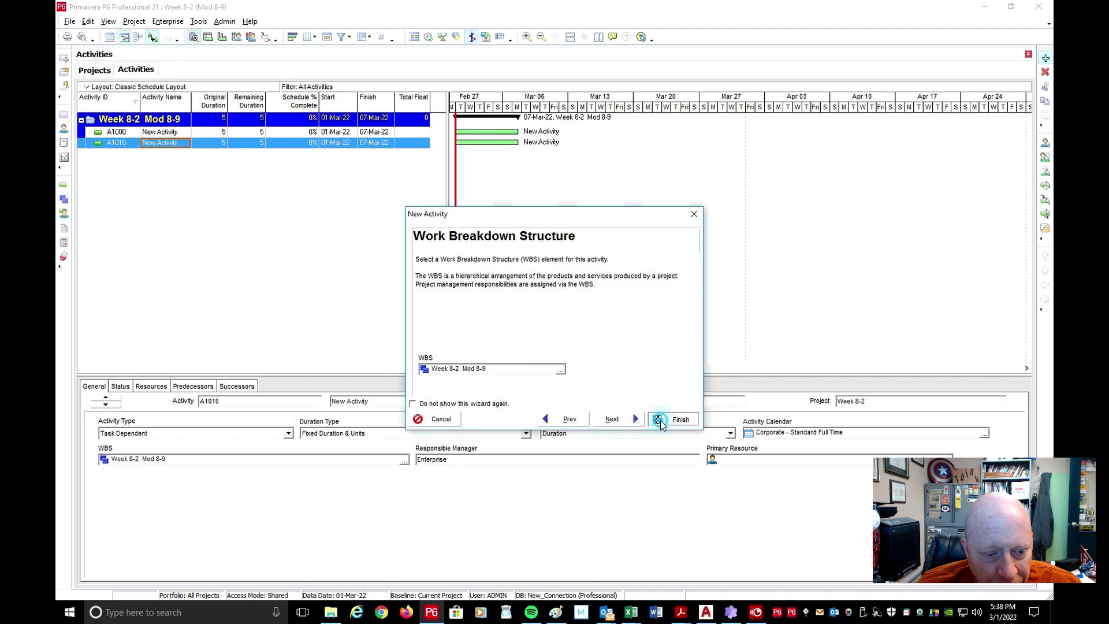
click(665, 419)
click(1046, 58)
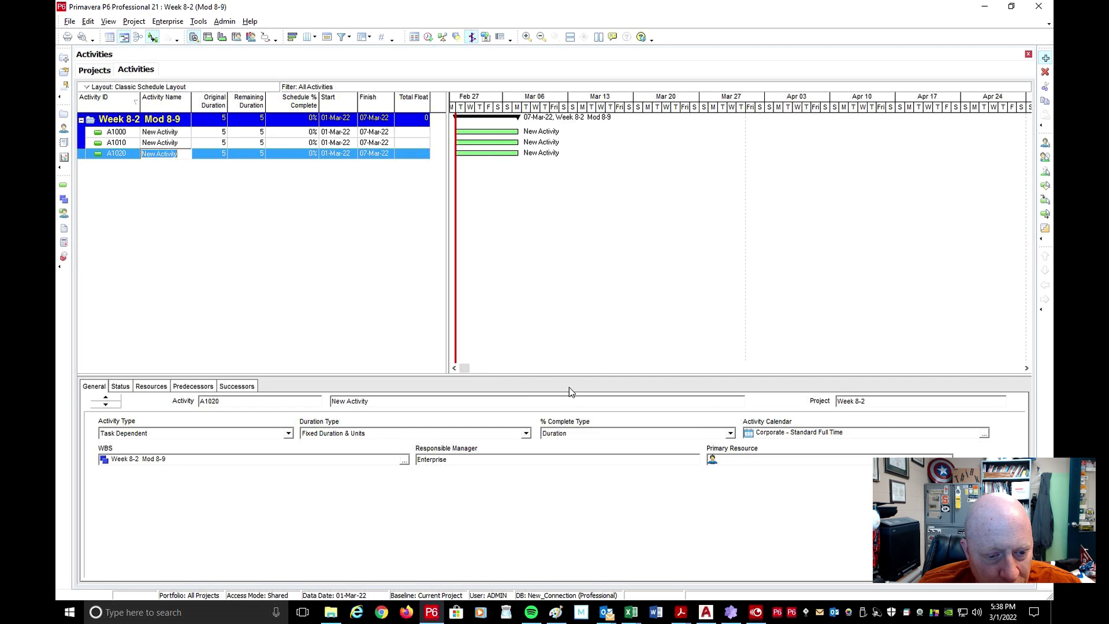
click(670, 418)
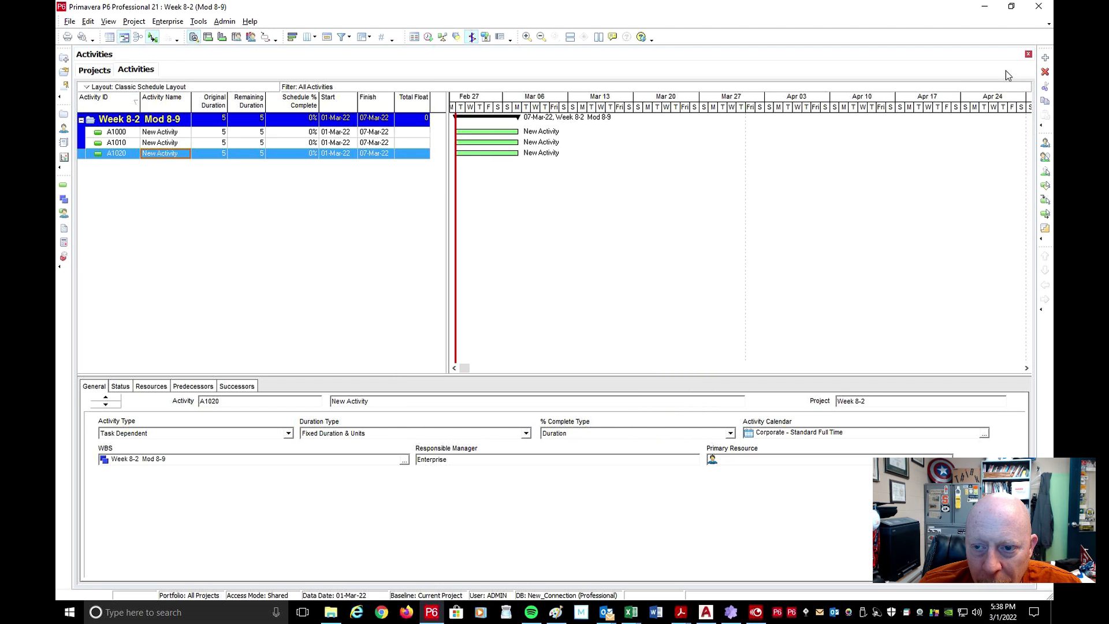
click(1046, 59)
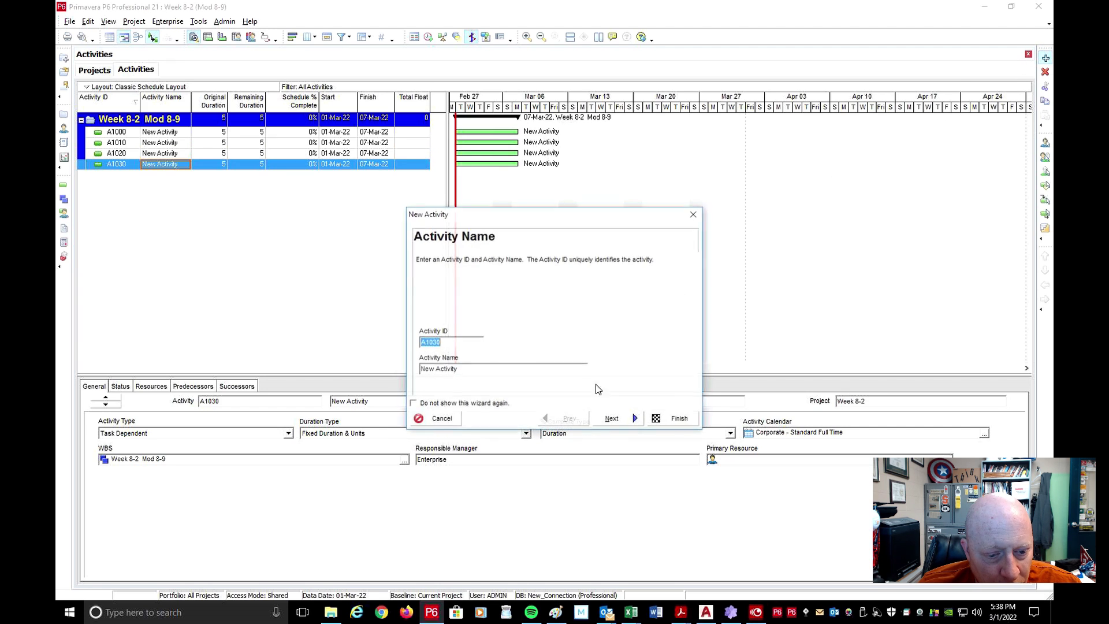
click(670, 422)
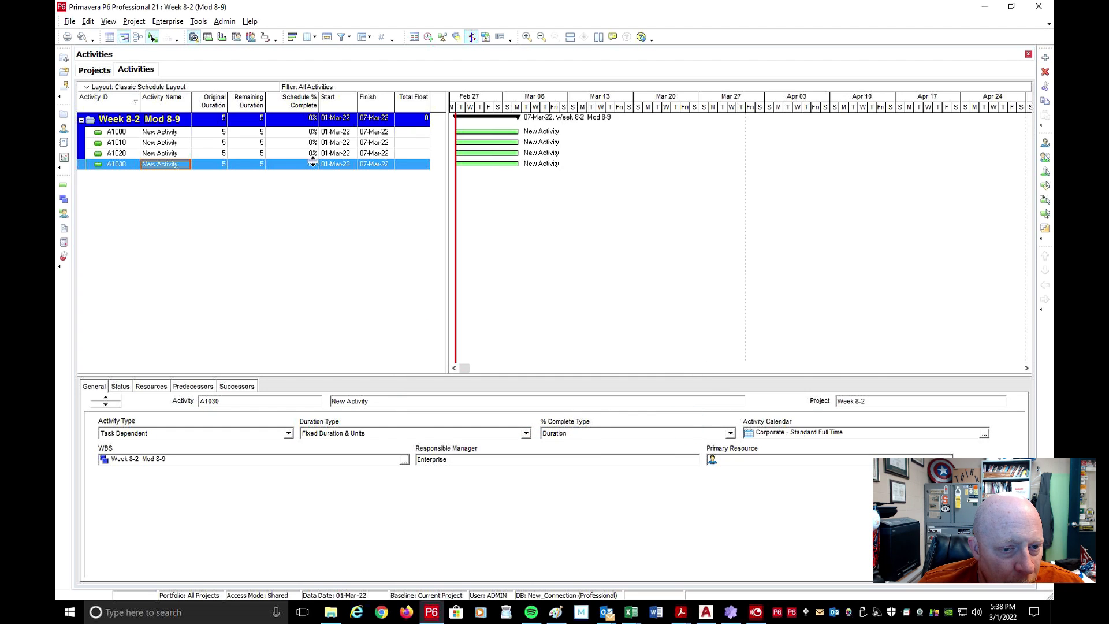
Step: Link the four new activities in sequence with finish-to-start relationships in the Gantt chart and schedule the project
drag(517, 131, 461, 167)
click(520, 154)
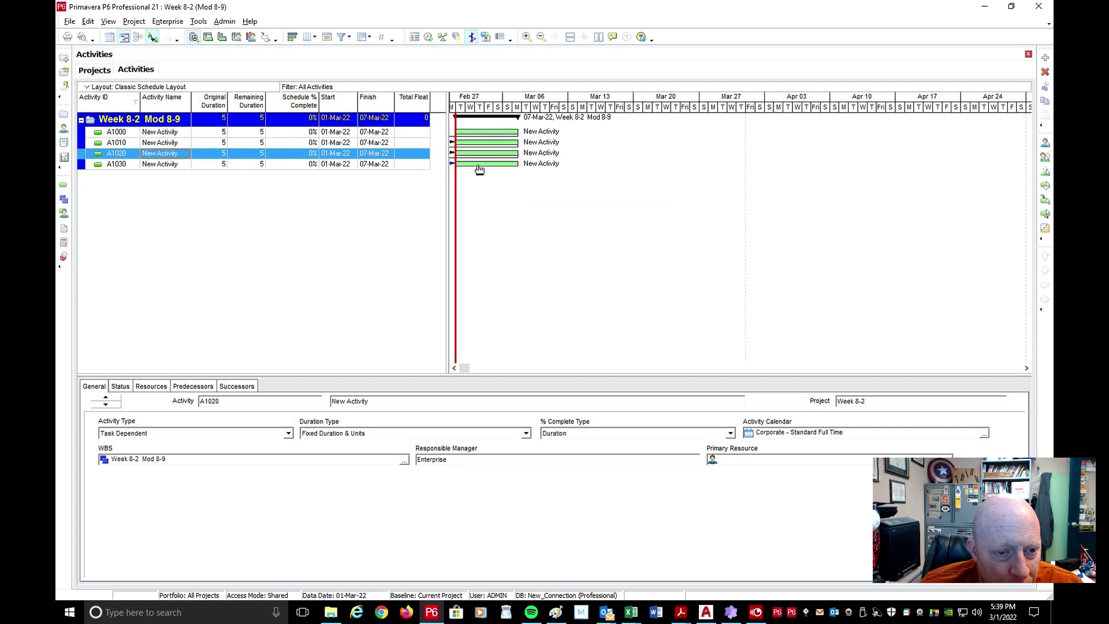
click(429, 37)
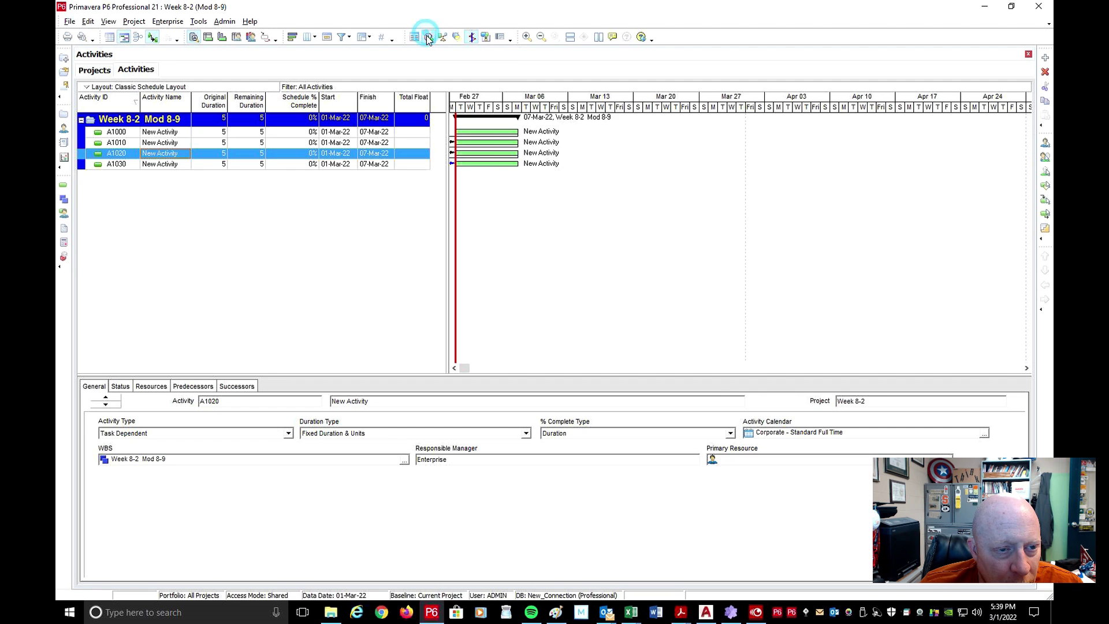
click(669, 262)
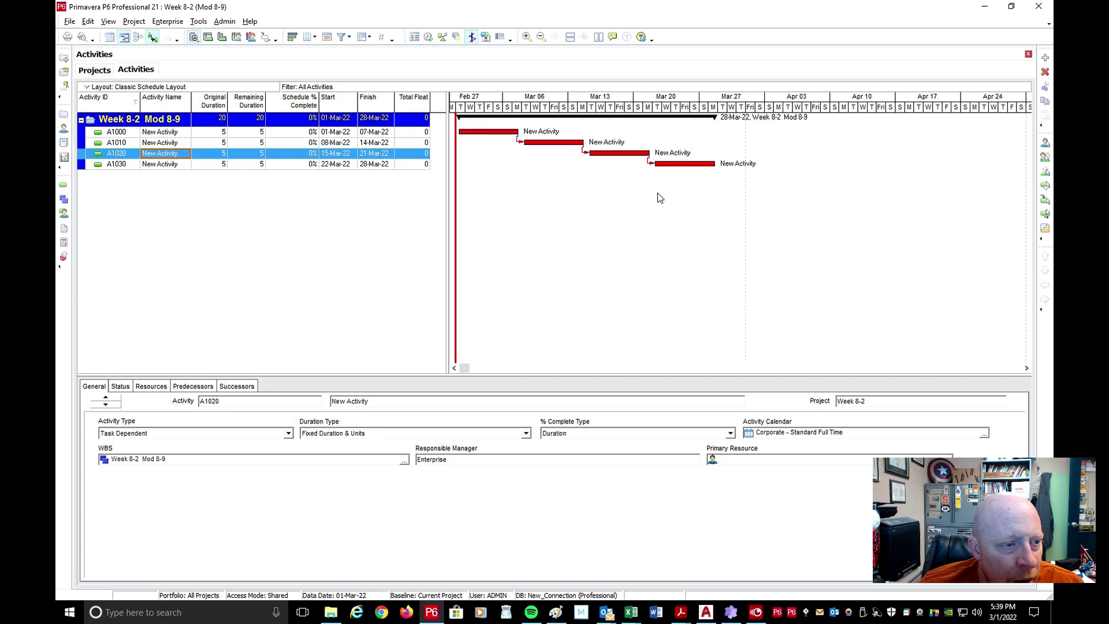
Step: Hide the relationship lines in the Gantt chart and show them again
click(154, 38)
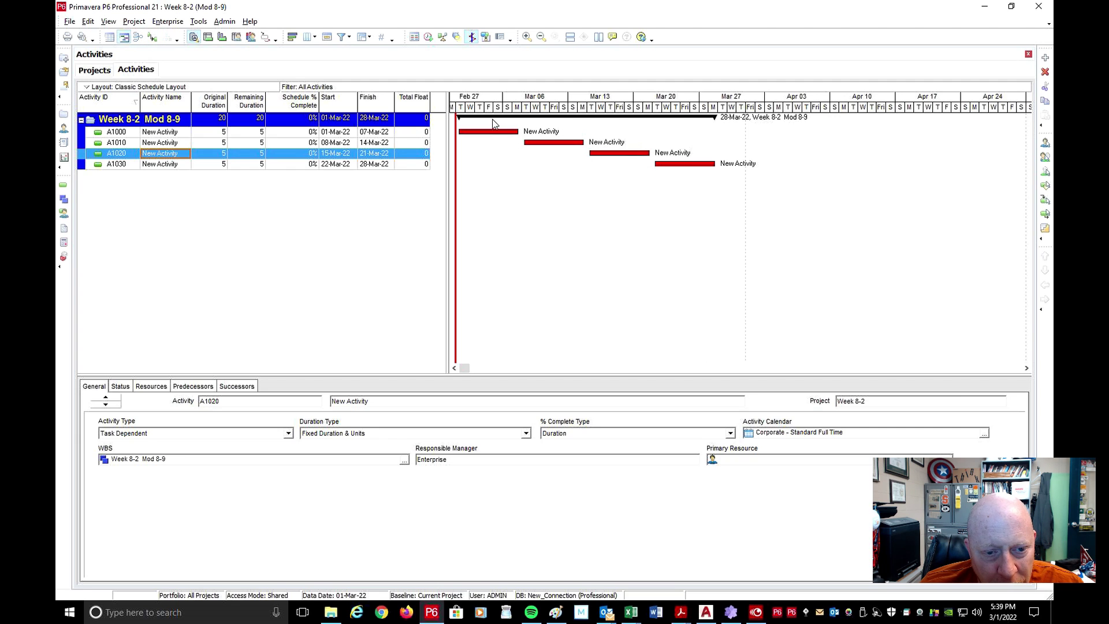
click(154, 38)
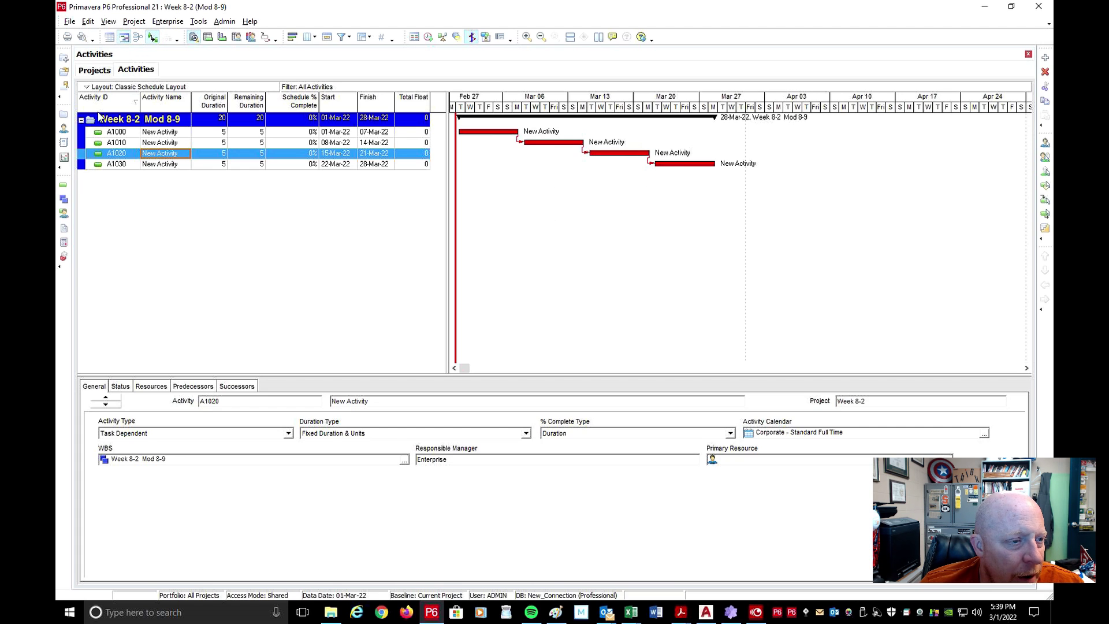
Step: Look over the project list, return to the Week 8-2 activities and examine the predecessors and successors of activity A1020
click(94, 69)
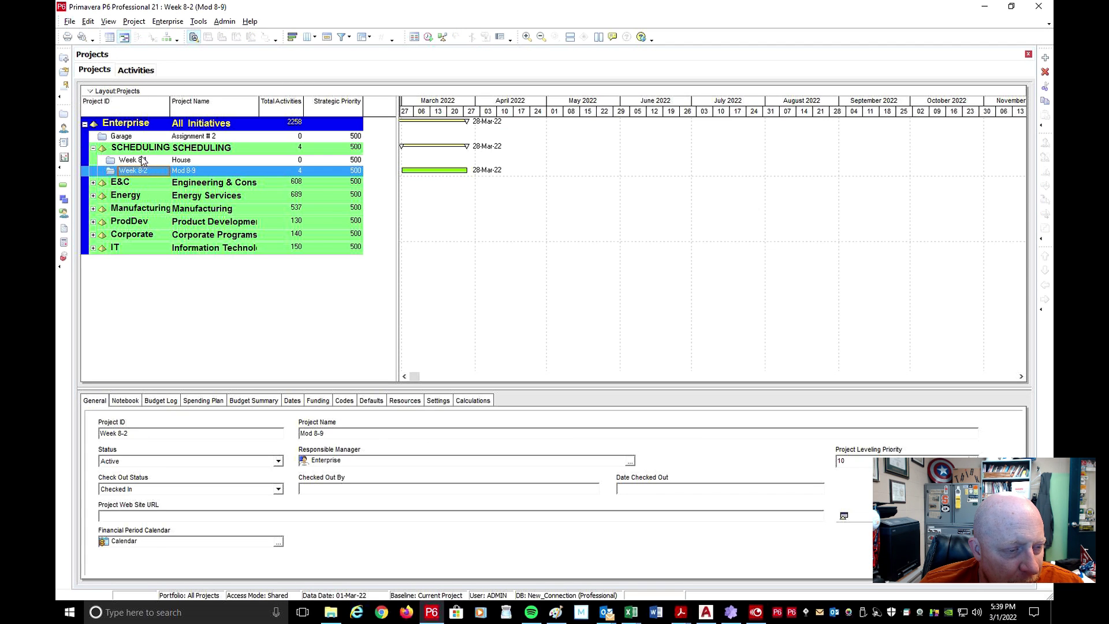
click(154, 171)
click(134, 70)
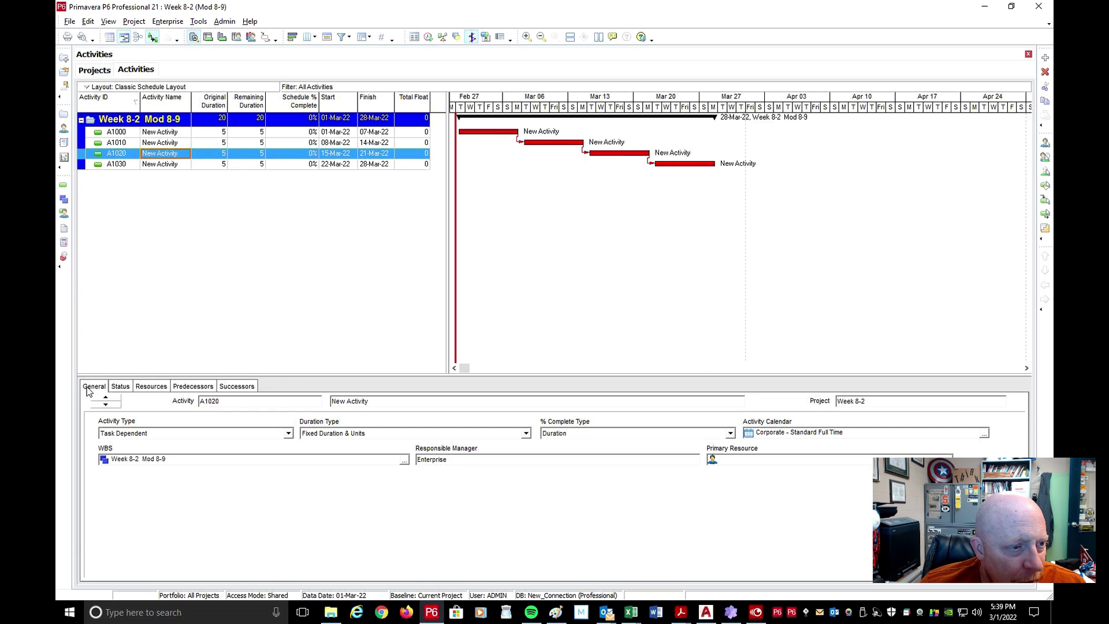
click(197, 388)
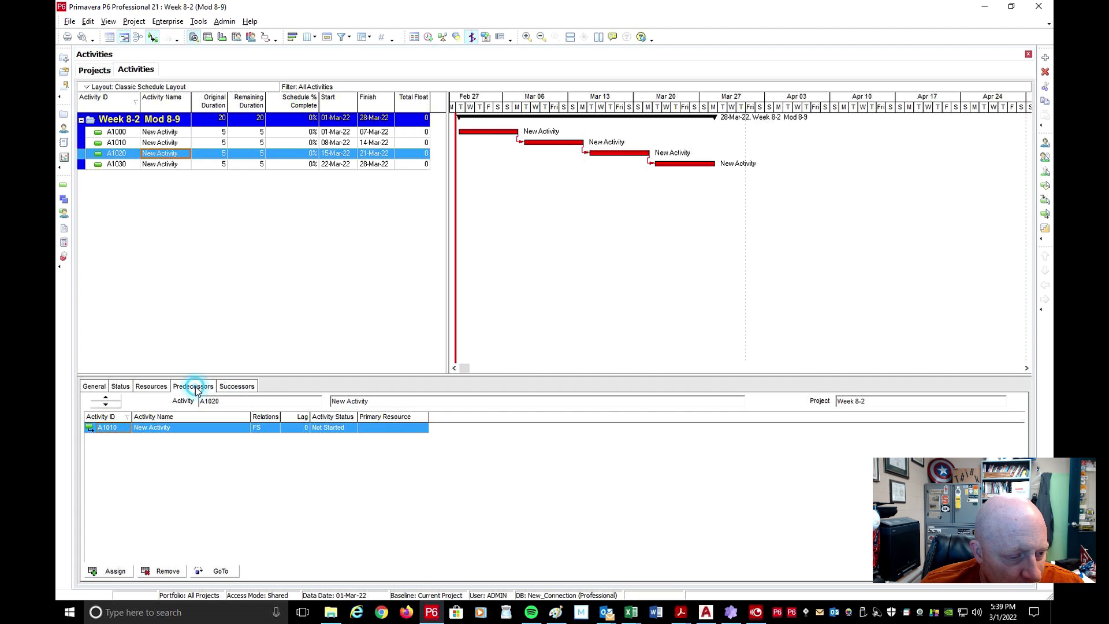
click(234, 386)
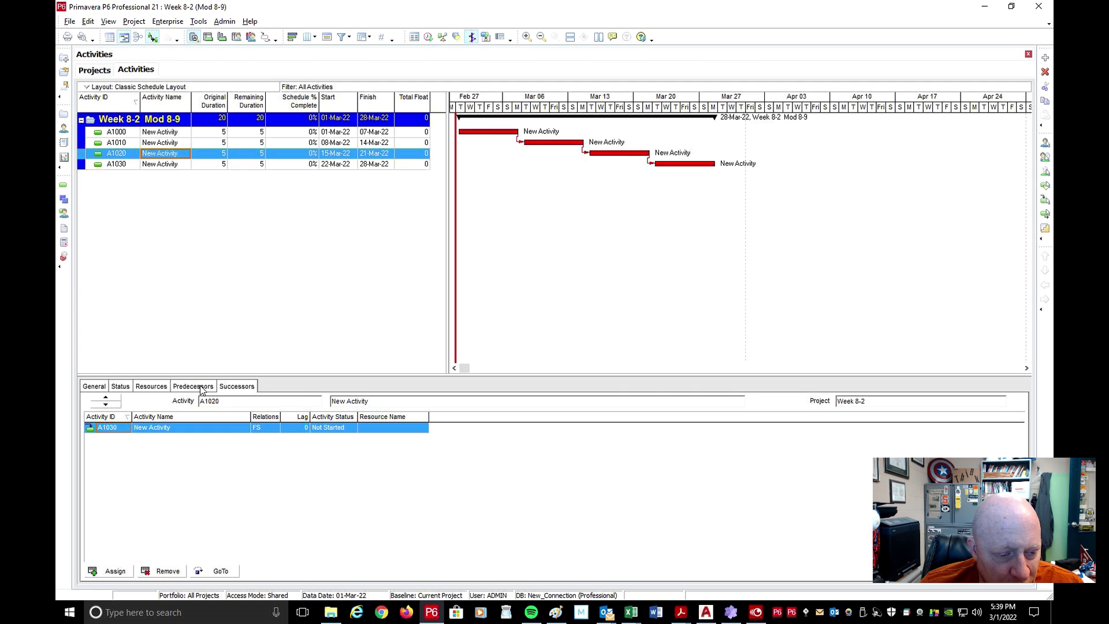
click(195, 387)
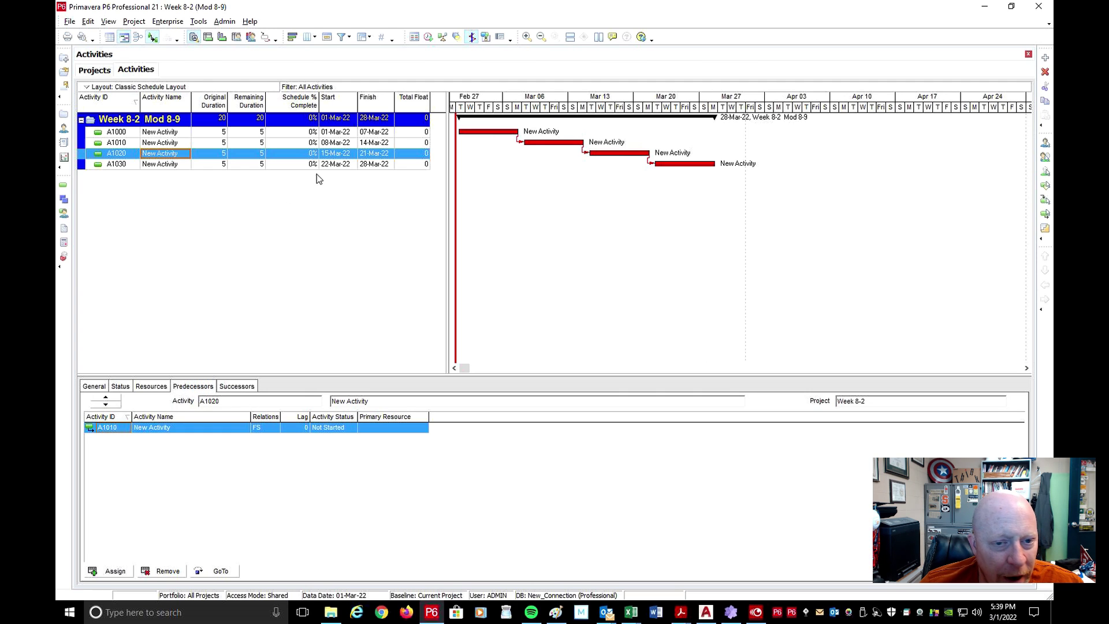
Step: Open the Garage project (Assignment # 2) from the project list
click(89, 69)
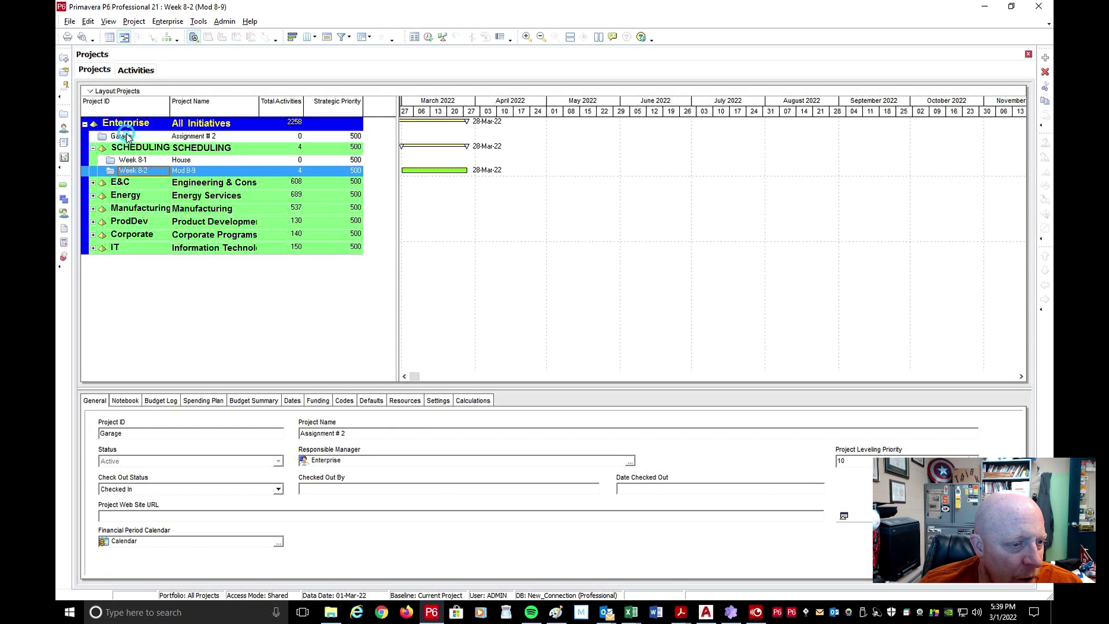
click(128, 136)
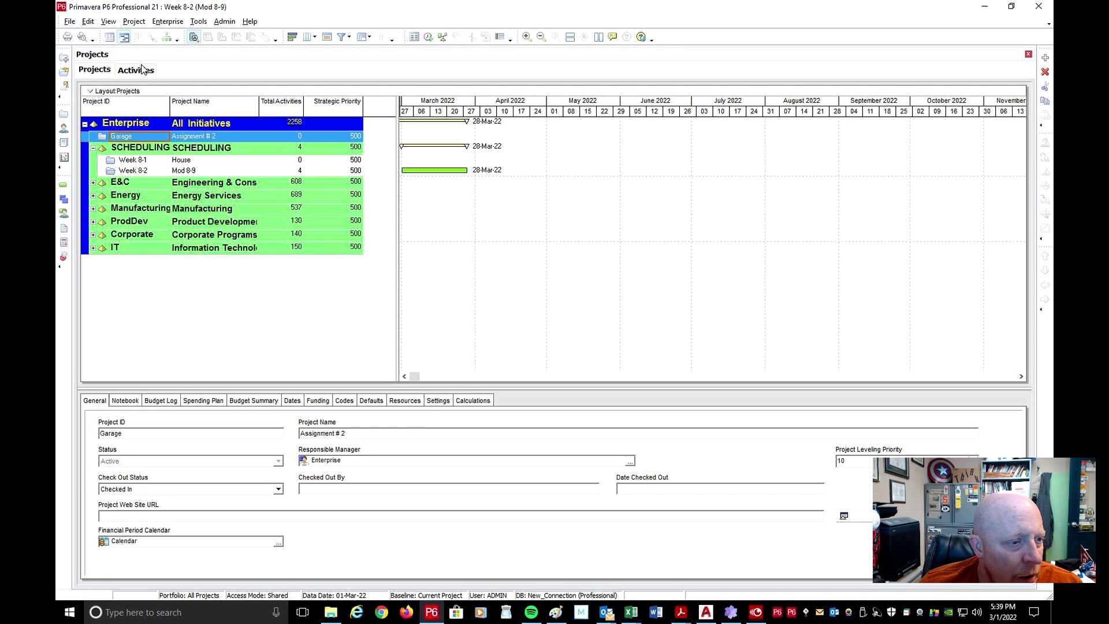
right_click(149, 139)
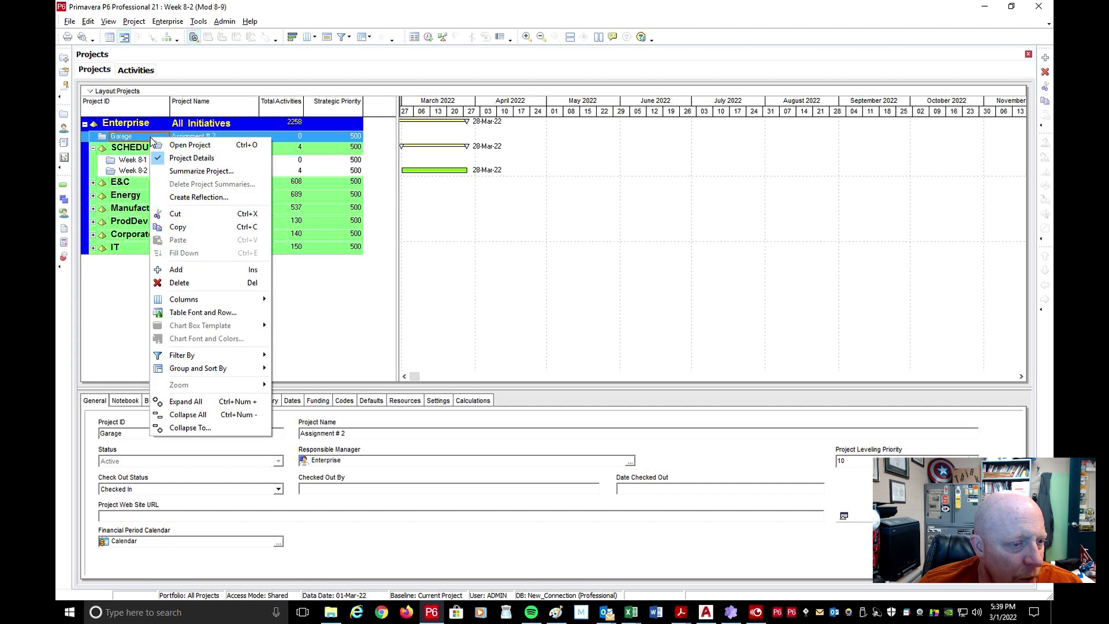
click(173, 144)
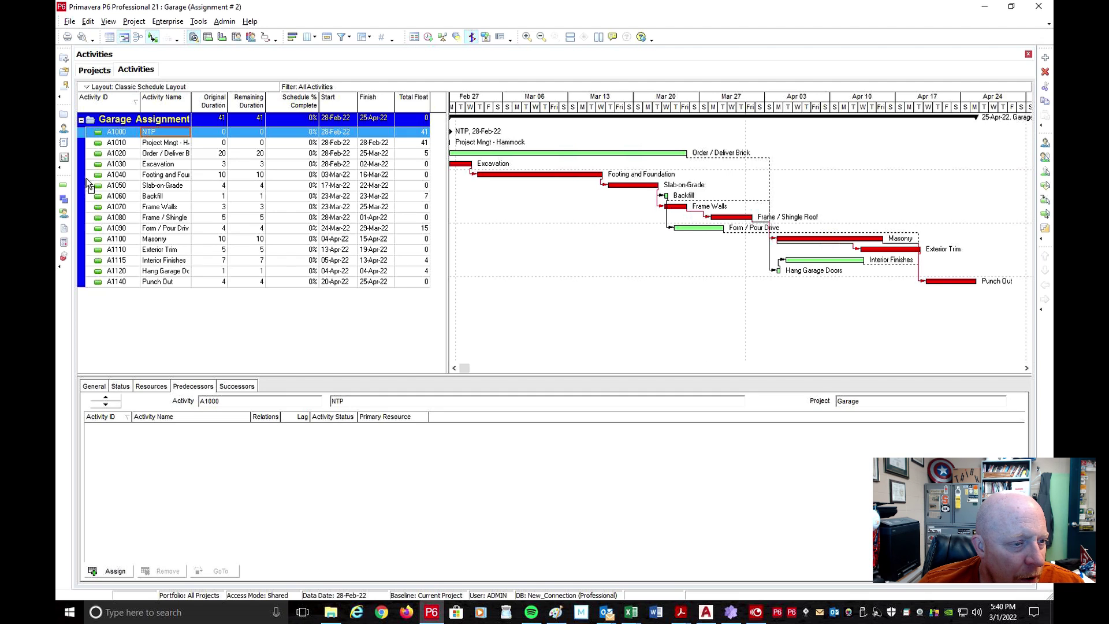
Step: Delete the Project Mngt - Hammock activity from the Garage project
click(177, 143)
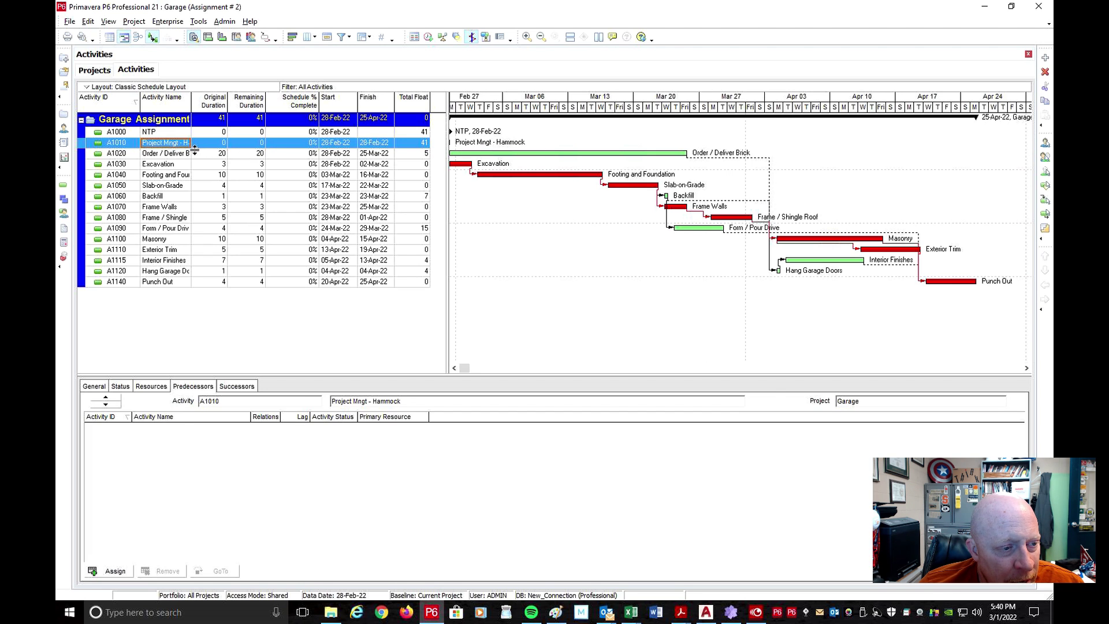
right_click(163, 144)
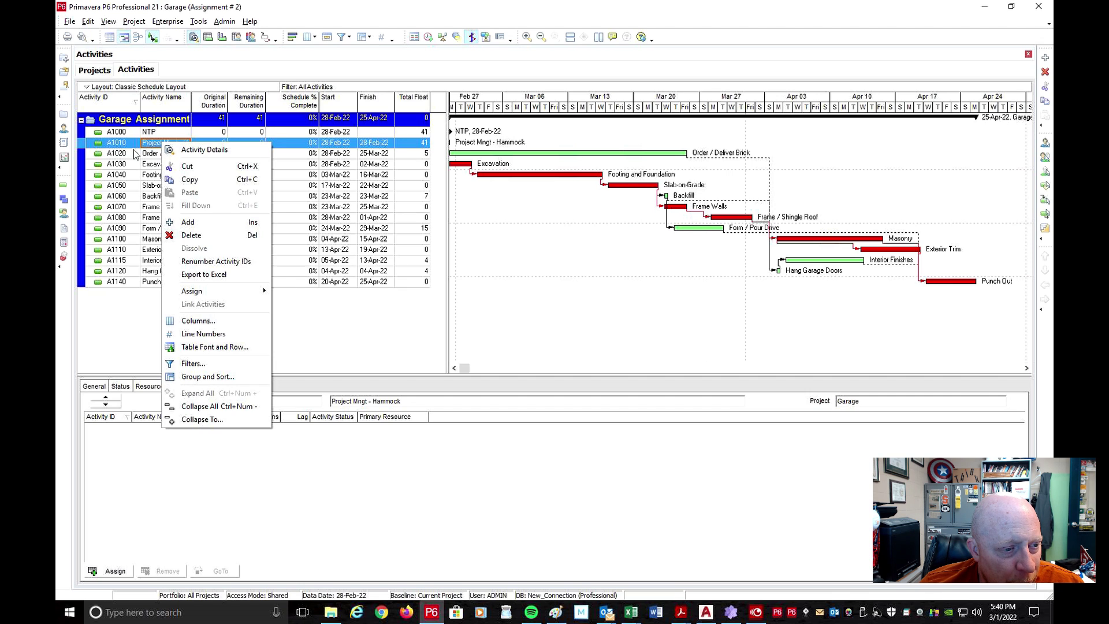
click(186, 149)
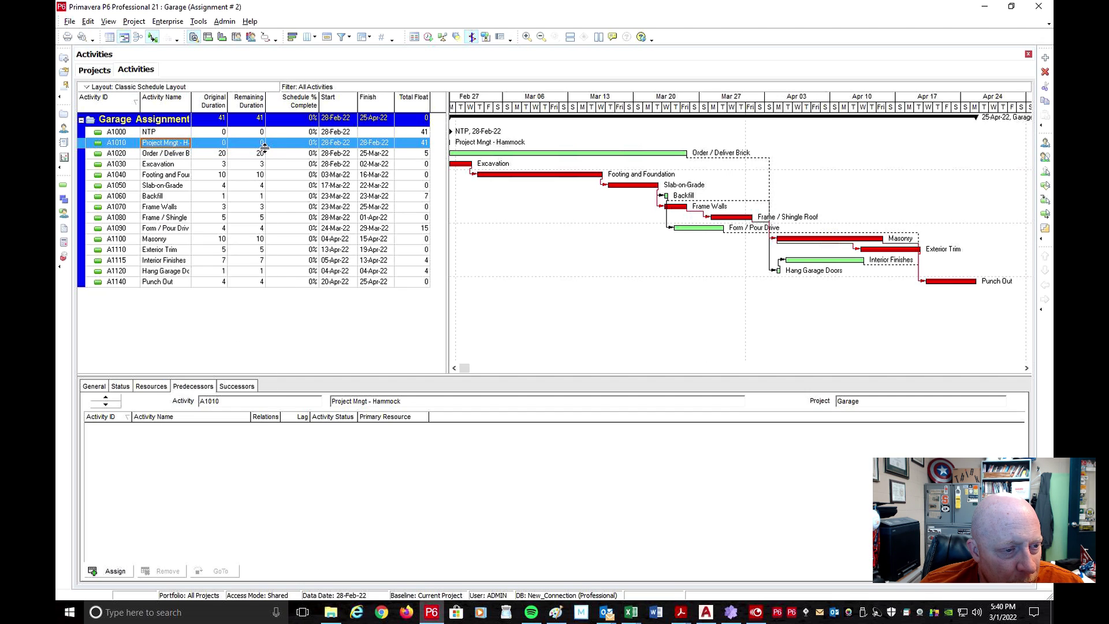
right_click(144, 146)
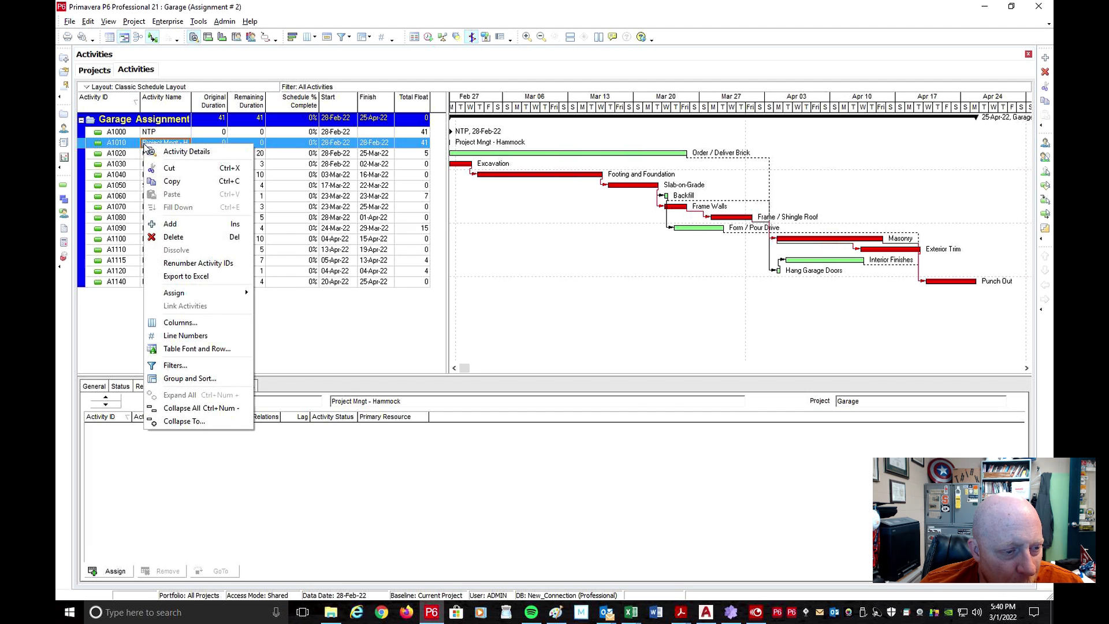
click(173, 237)
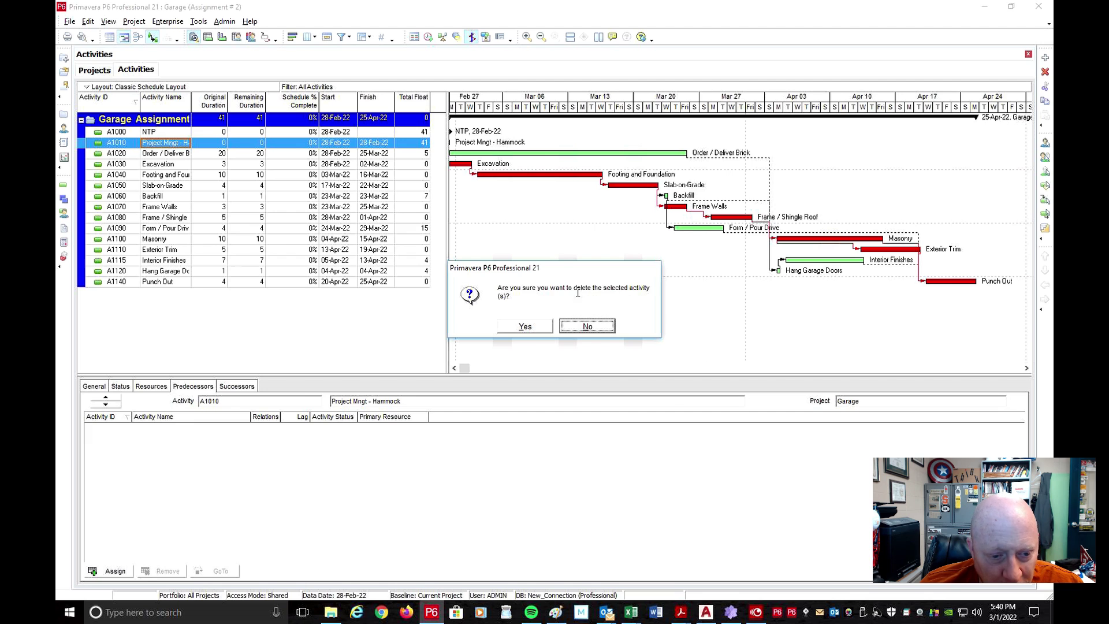
click(525, 327)
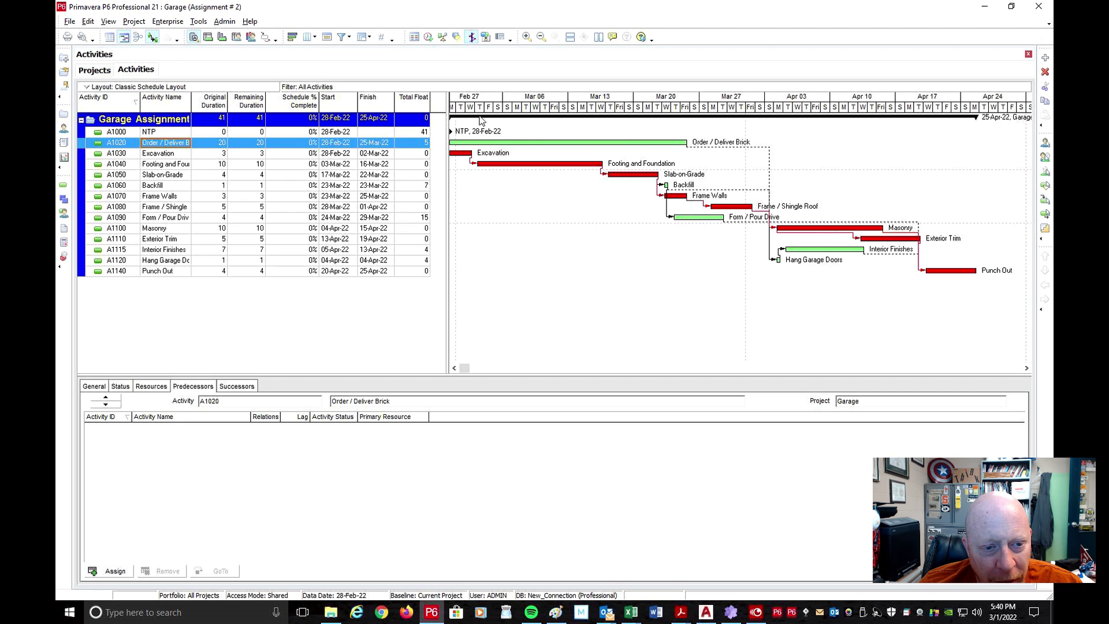
Step: Examine the Garage project's overall duration and the beginning of its Gantt chart
click(245, 120)
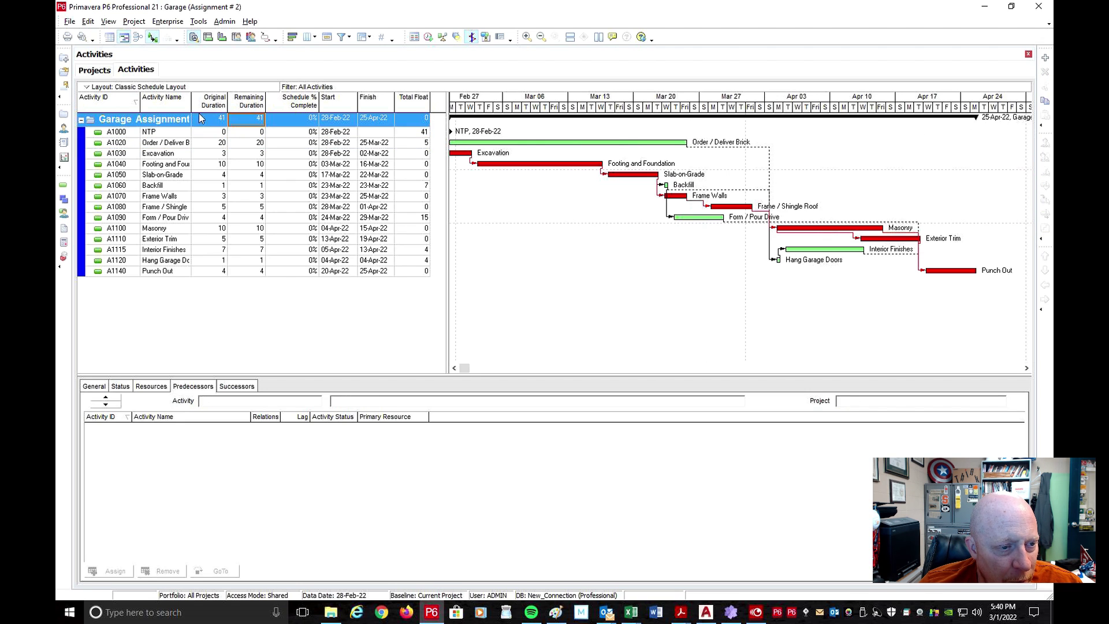
click(216, 122)
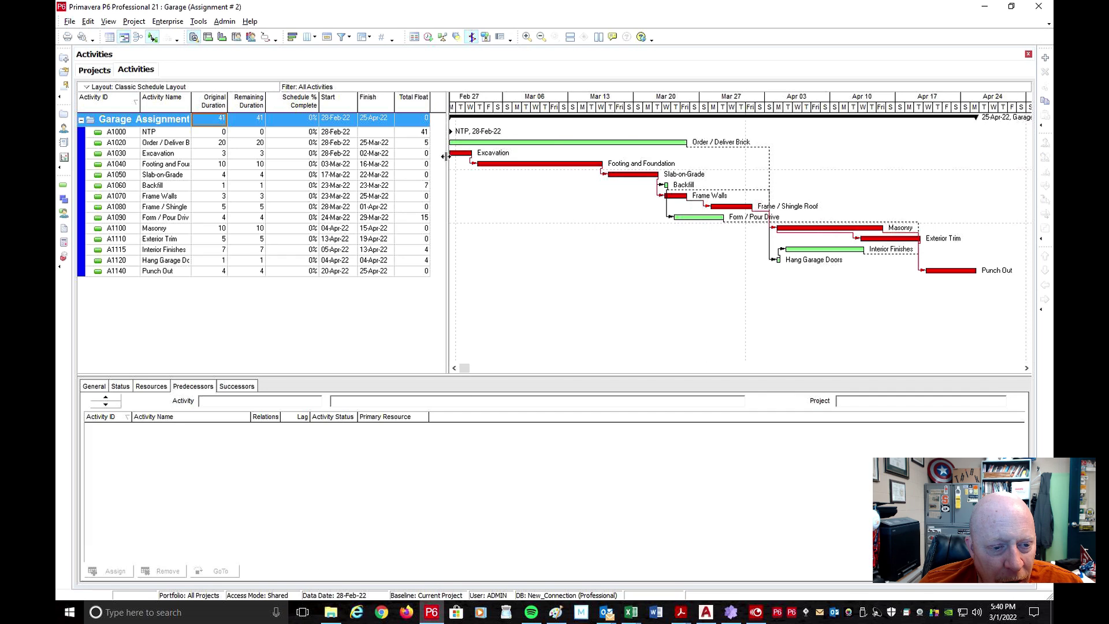
click(454, 368)
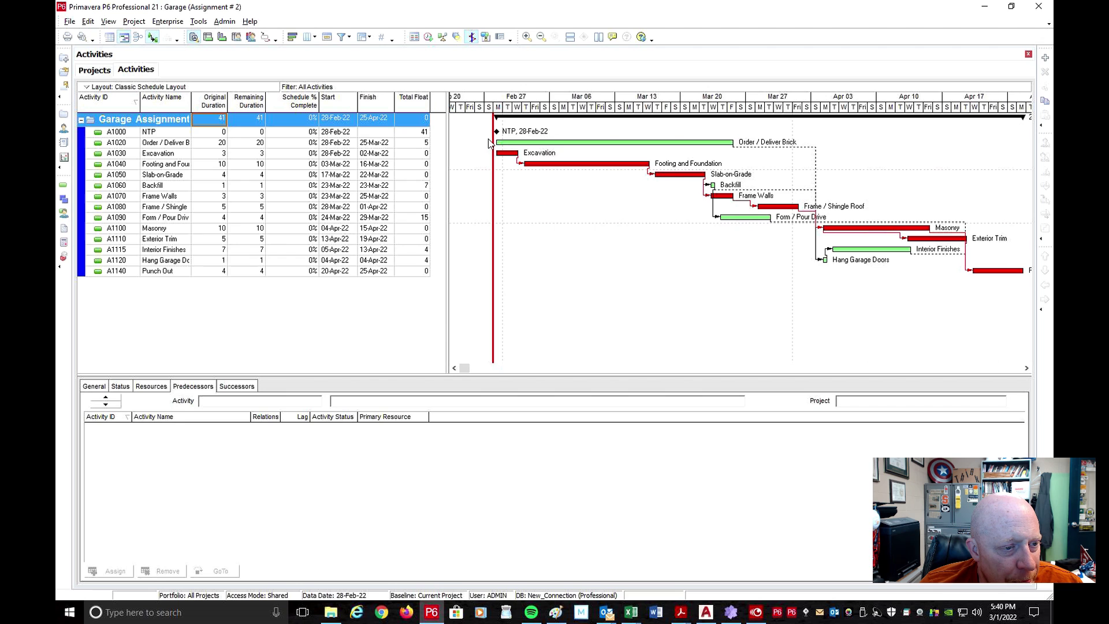
Step: Check the NTP activity for assigned predecessors and successors
click(156, 133)
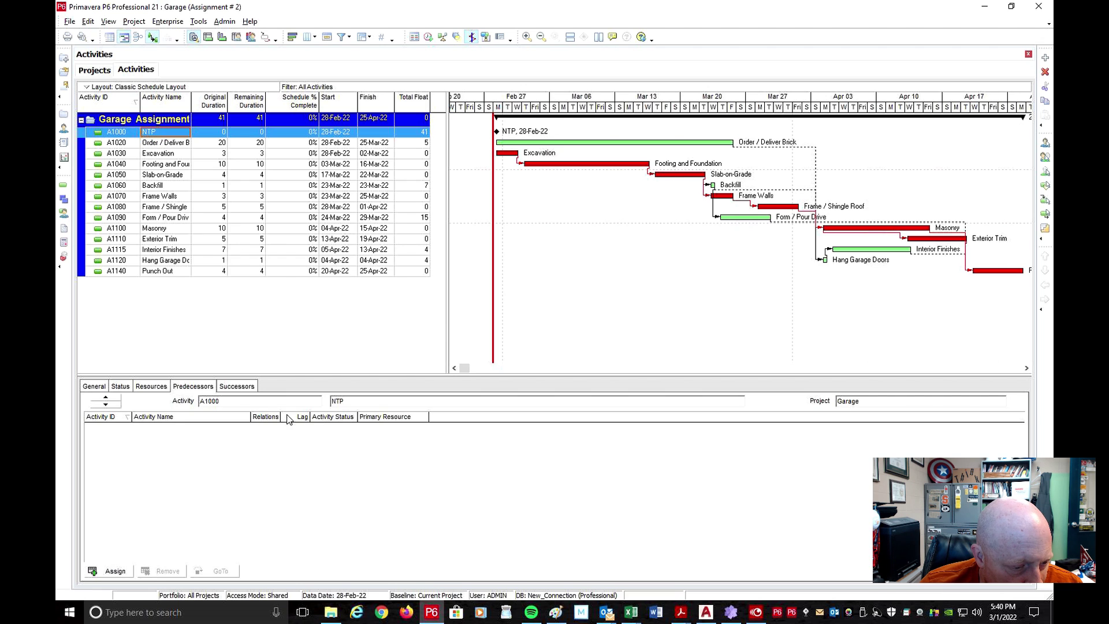
click(237, 388)
click(199, 386)
click(230, 387)
click(193, 386)
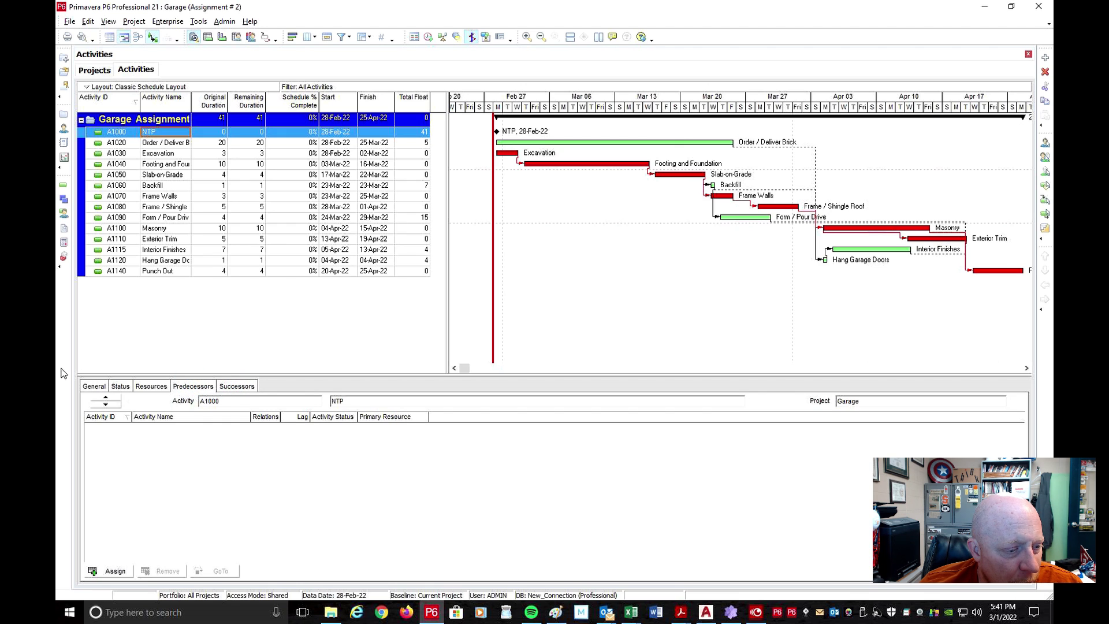
Step: Check the NTP activity's general details and reschedule the Garage project
click(87, 388)
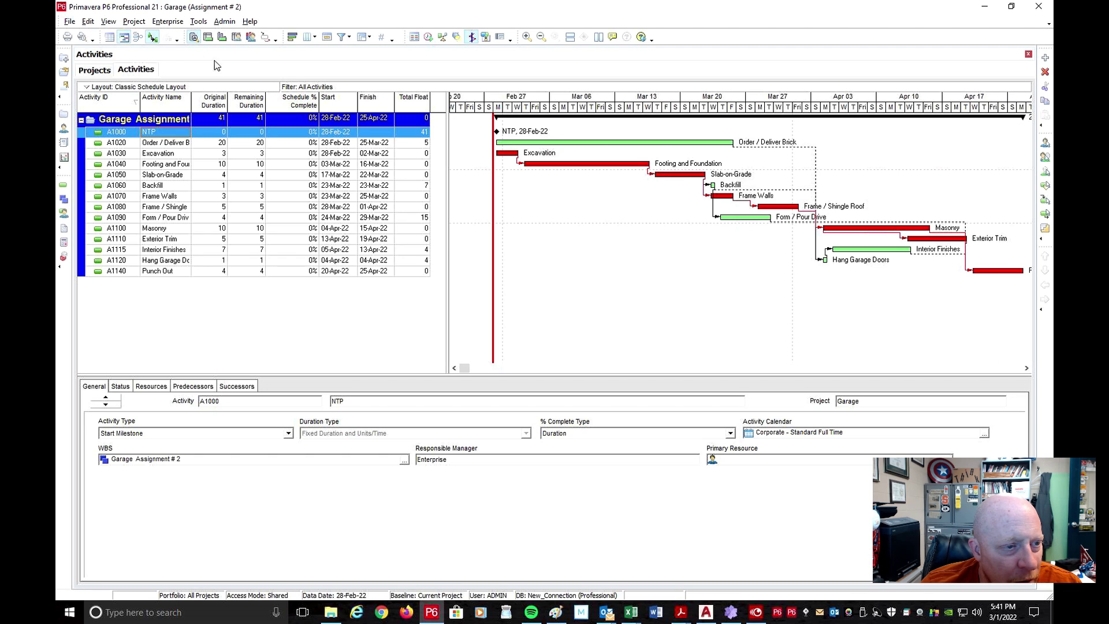
click(153, 37)
click(154, 39)
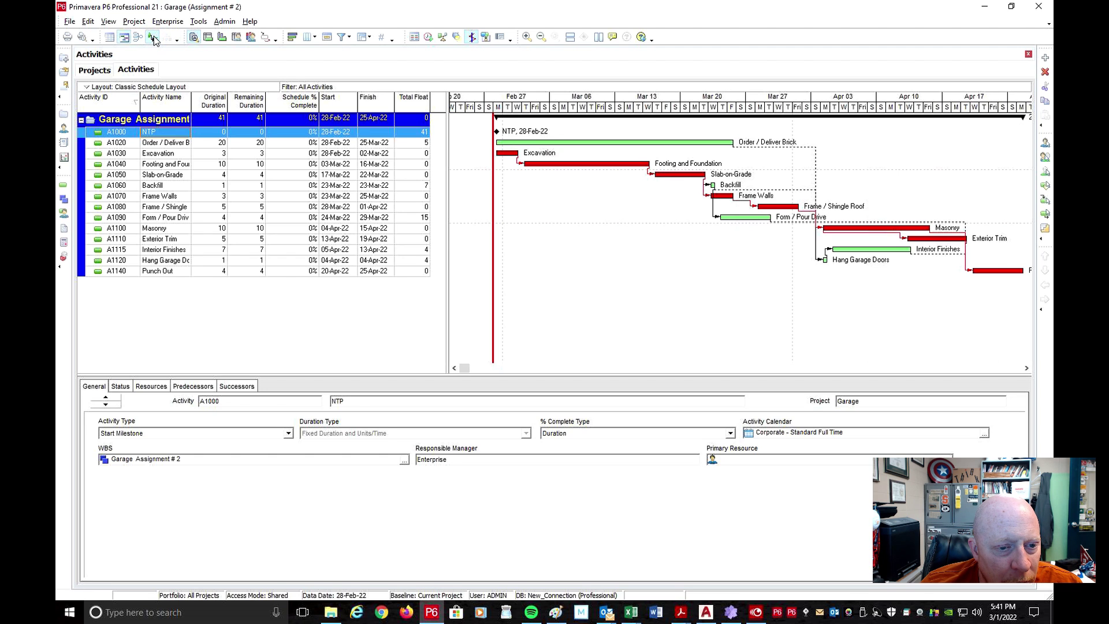
click(428, 38)
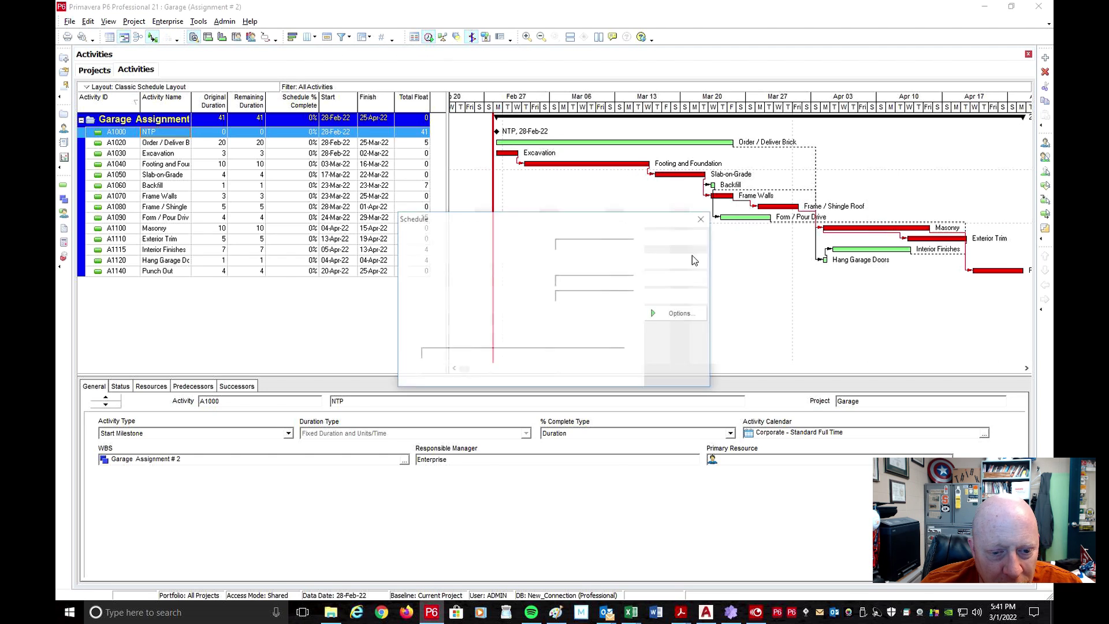
click(691, 259)
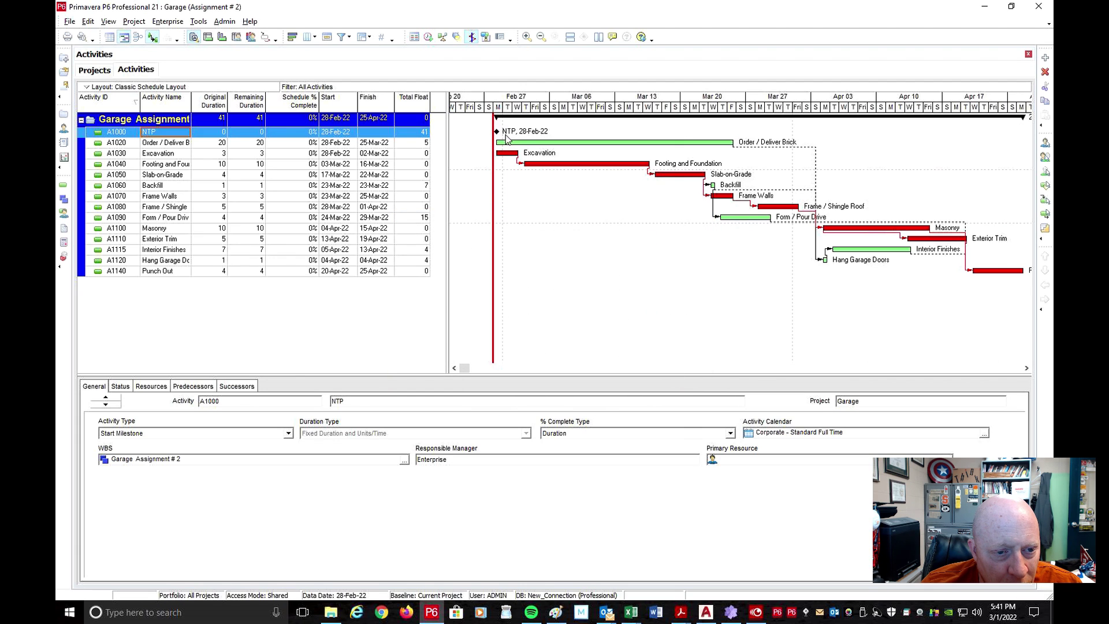
Step: Enlarge the Gantt timescale around the NTP milestone and try to link NTP to Order / Deliver Brick
mouse_move(492, 139)
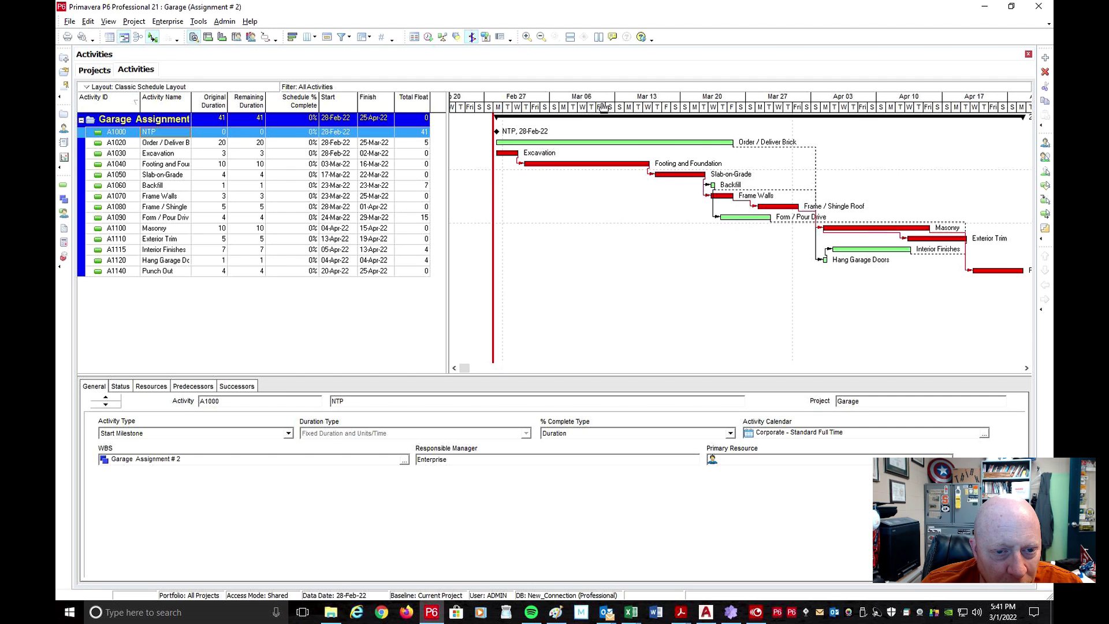
drag(607, 109, 924, 110)
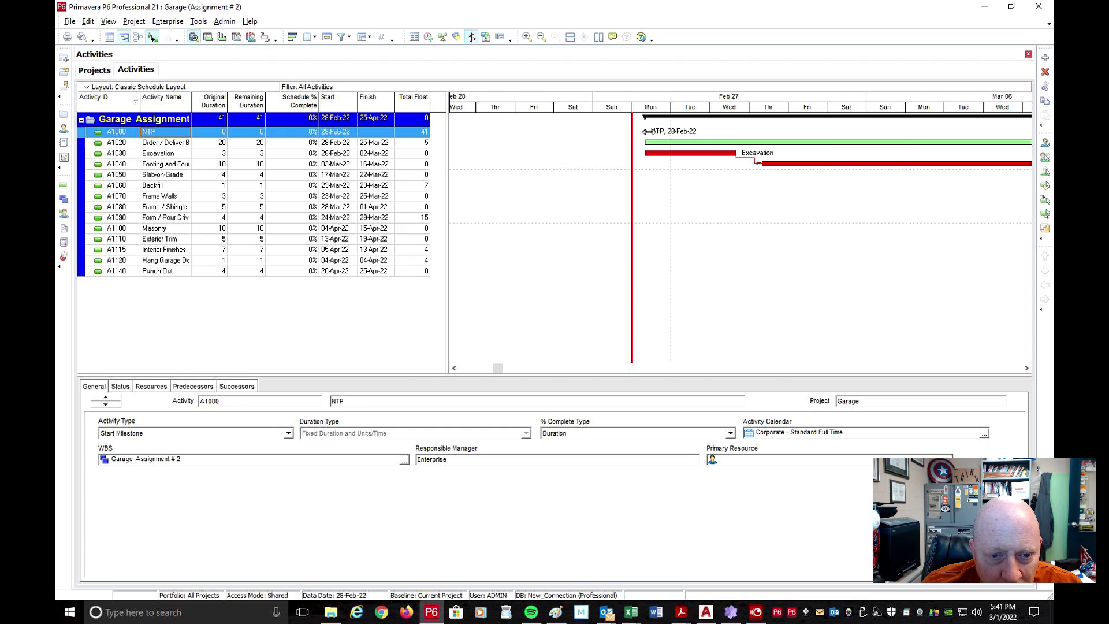
drag(647, 131, 646, 142)
Step: Condense the Gantt timescale to fit the whole Garage schedule and sort the activities by ascending Activity ID
drag(699, 106, 498, 109)
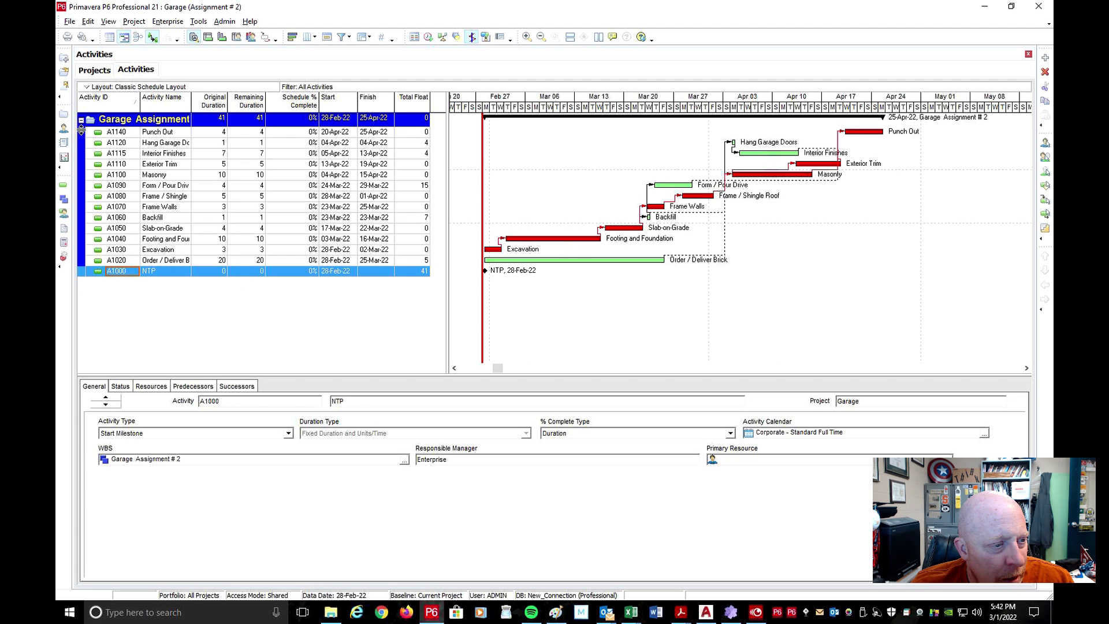
click(110, 107)
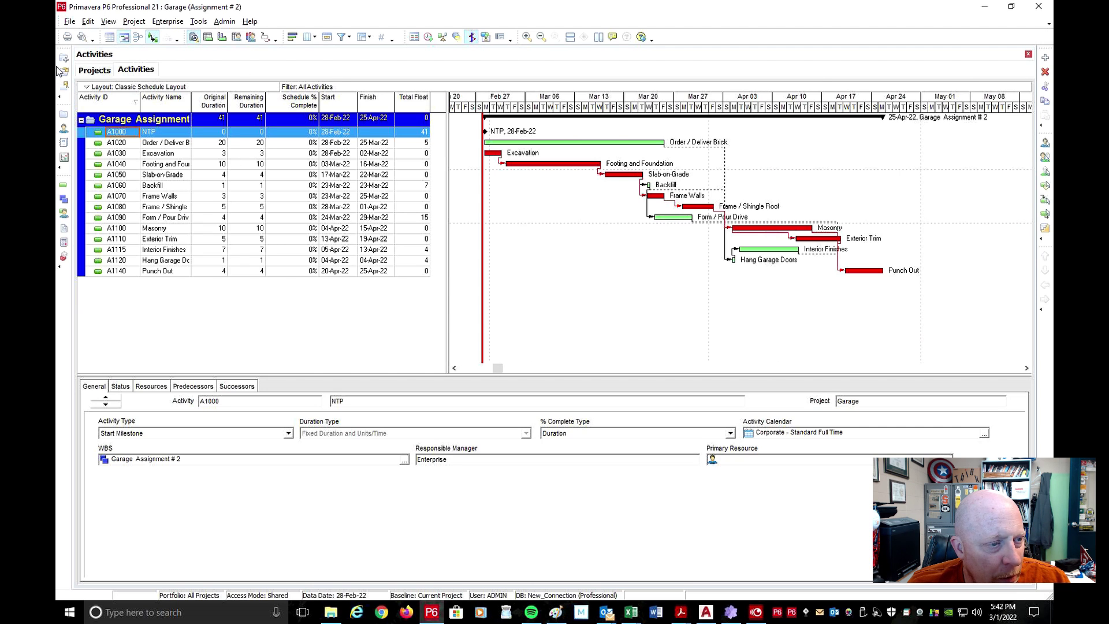
Step: Open the Week 8-2 (Mod 8-9) project from the project list to review its activities
click(96, 70)
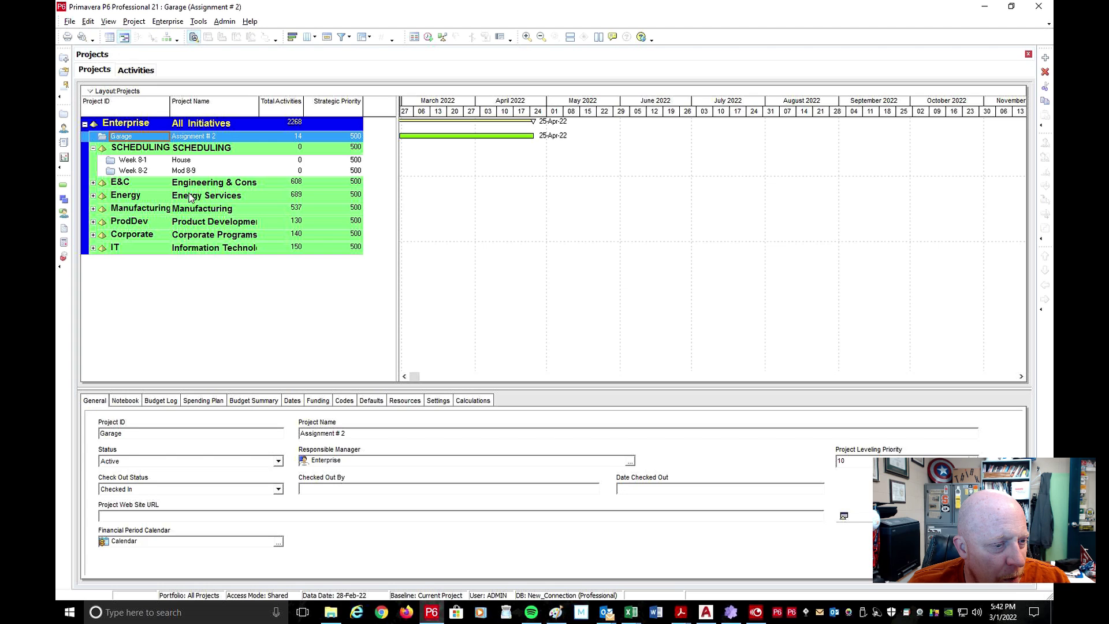
click(143, 171)
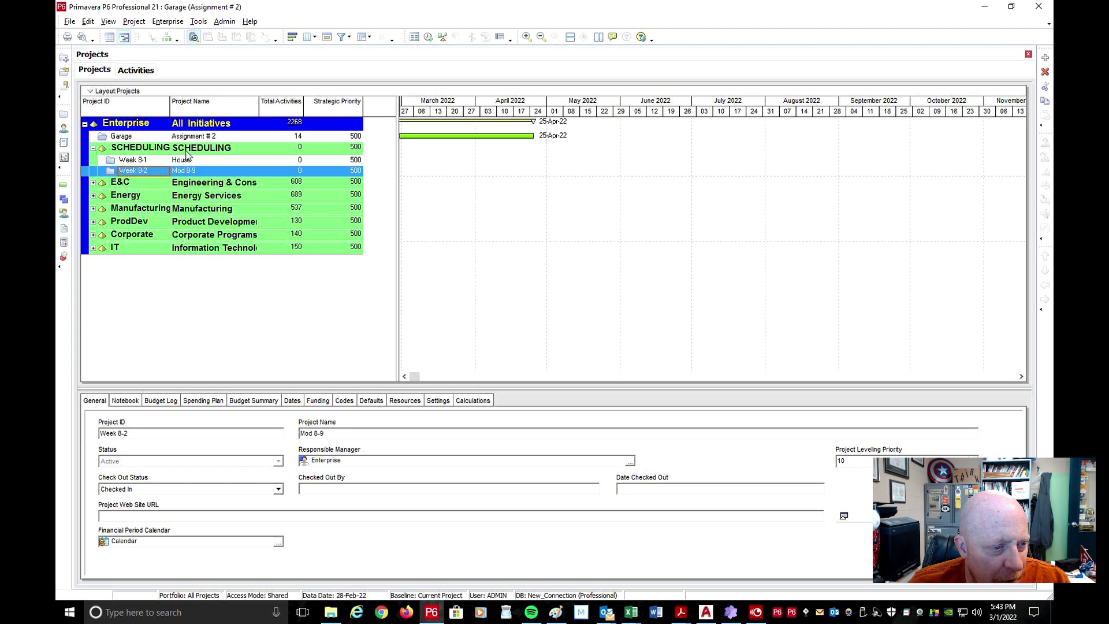
right_click(136, 169)
click(174, 175)
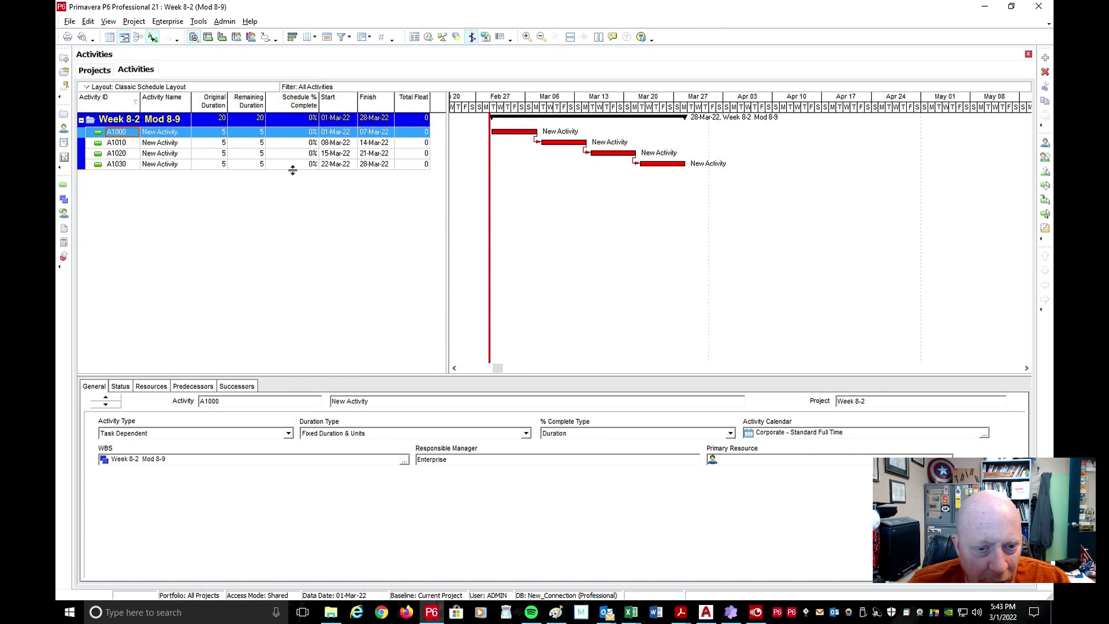
Step: Return to the project list and open the Week 8-1 (House) project
click(95, 72)
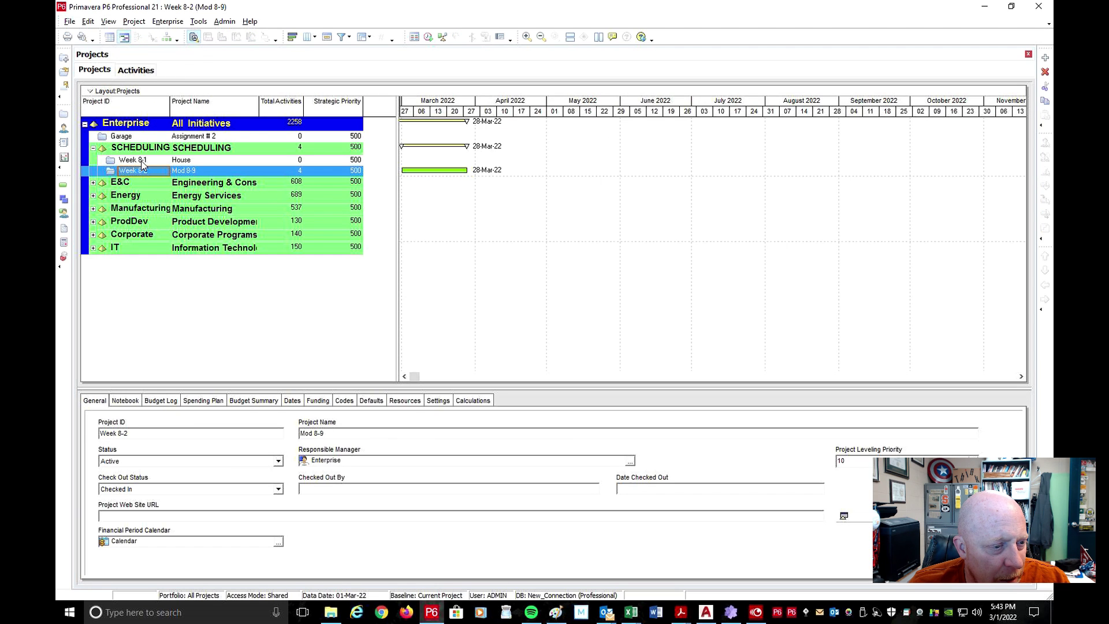
click(143, 161)
right_click(143, 161)
click(155, 164)
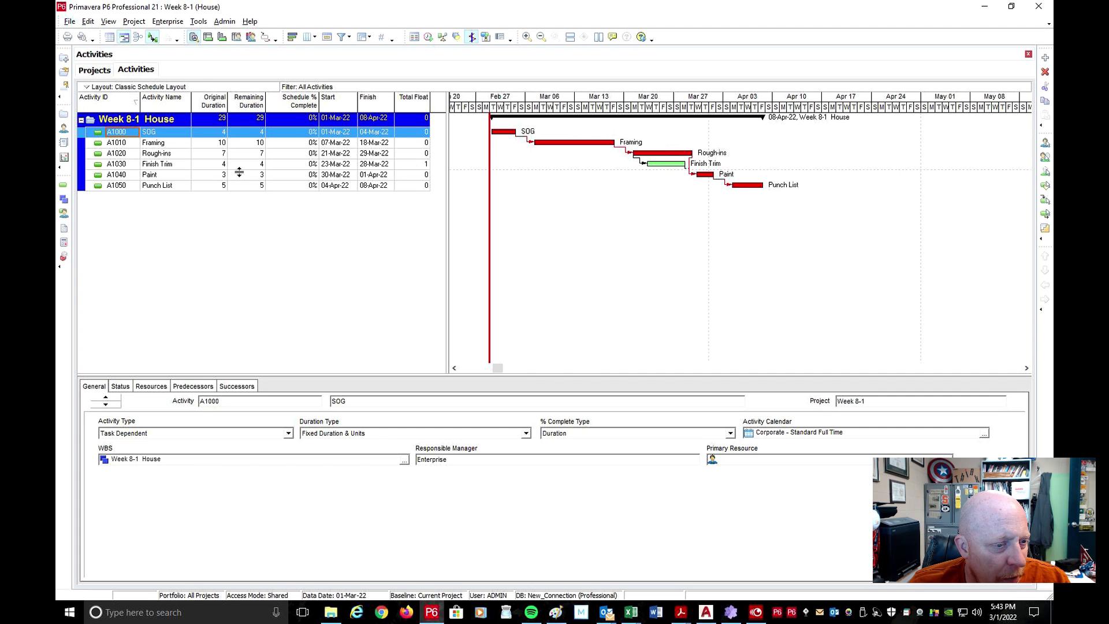
Step: Set up an export of the Week 8-1 project in Primavera PM (XER) format, version 21.12 or later, with project data
click(69, 22)
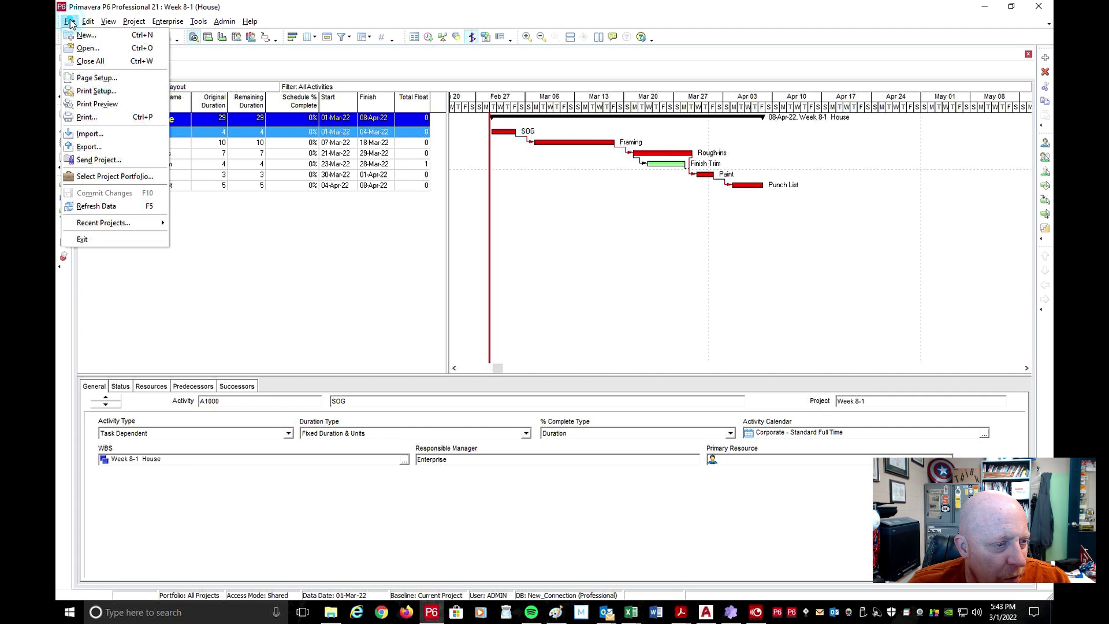
click(97, 149)
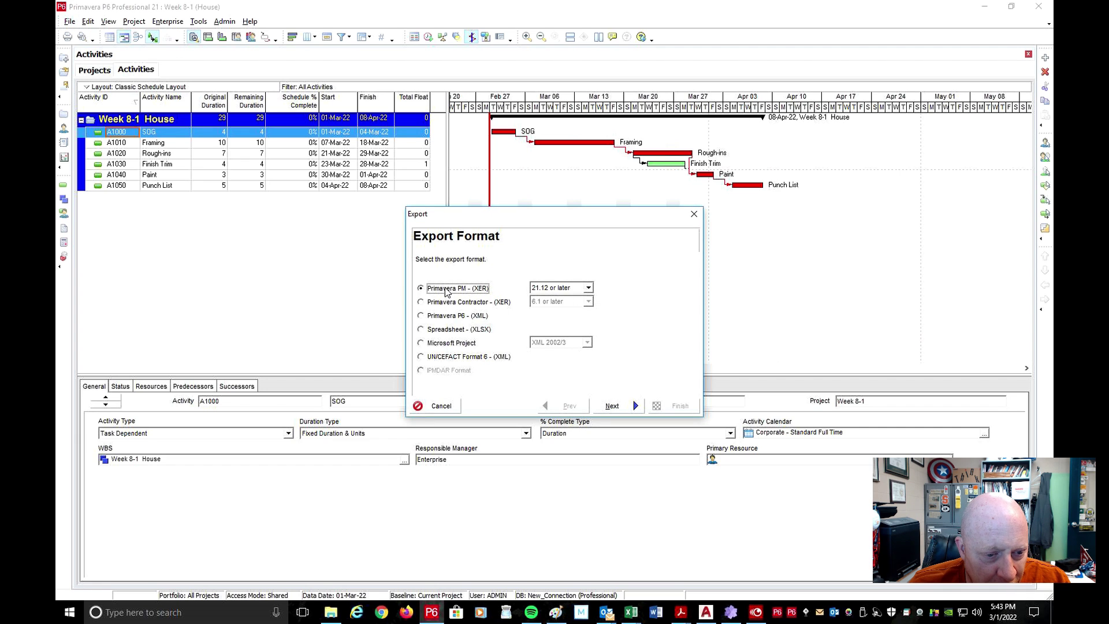
click(613, 406)
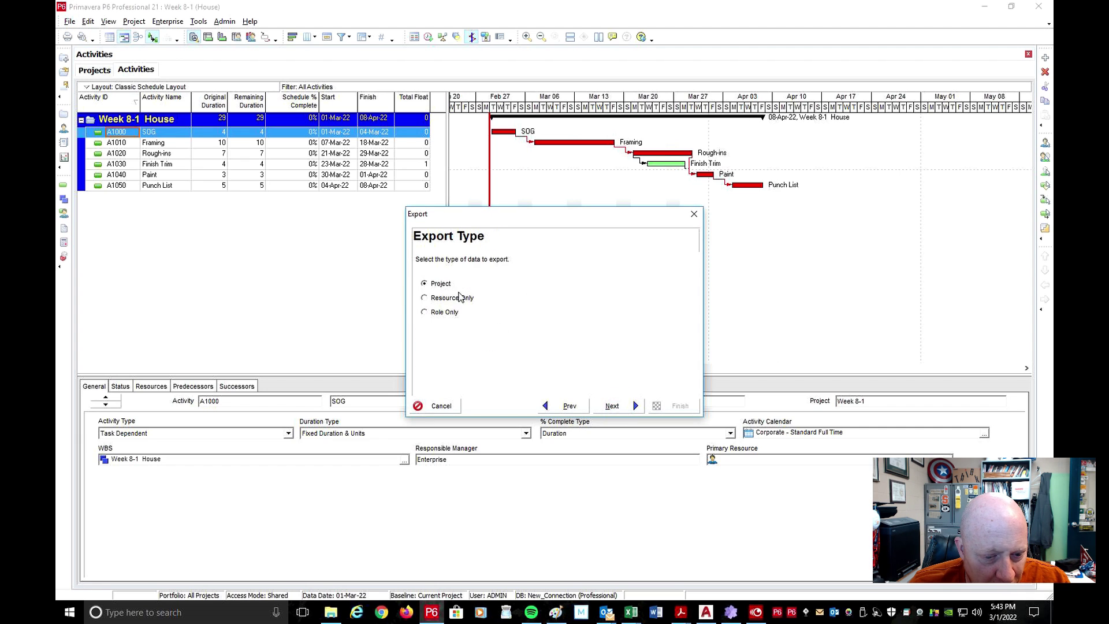
click(613, 406)
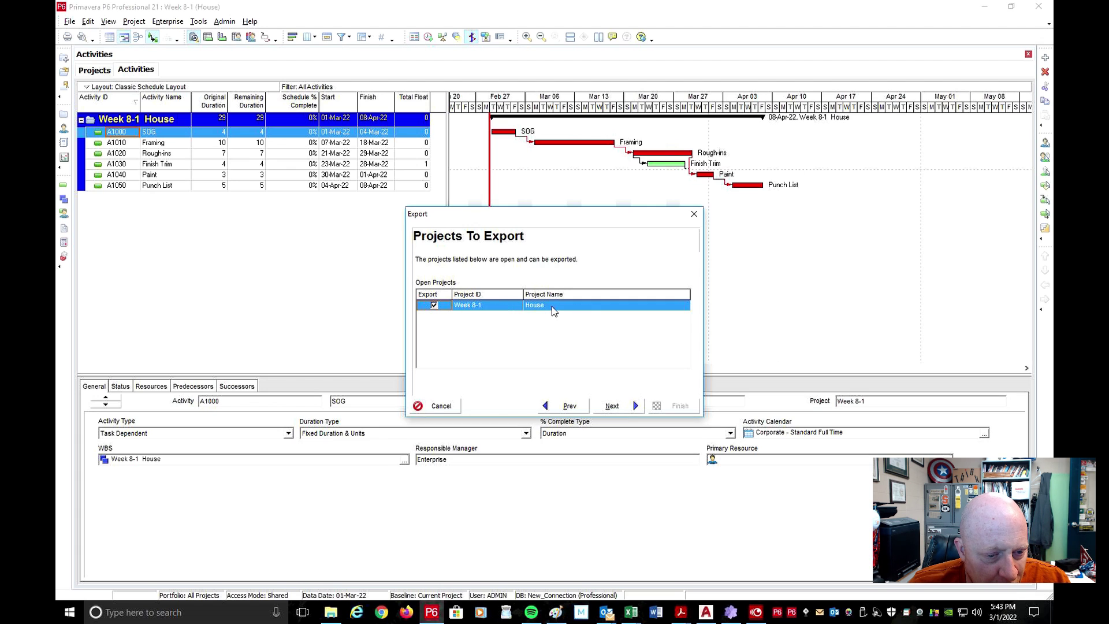
click(614, 406)
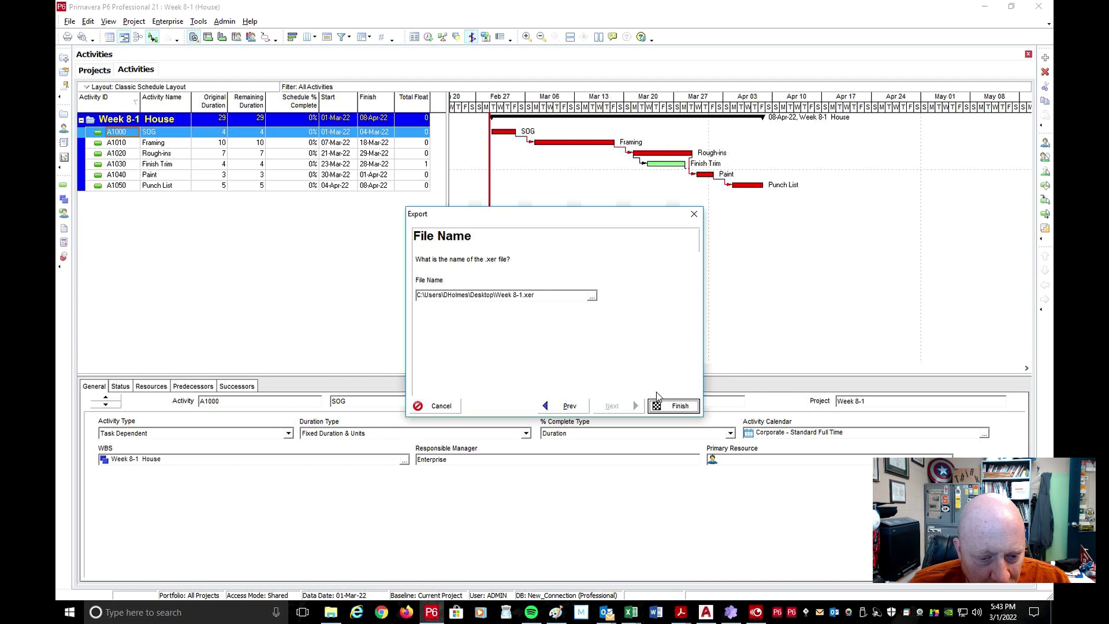
Step: Check the save location, keep the Desktop file name Week 8-1.xer and complete the export
click(592, 296)
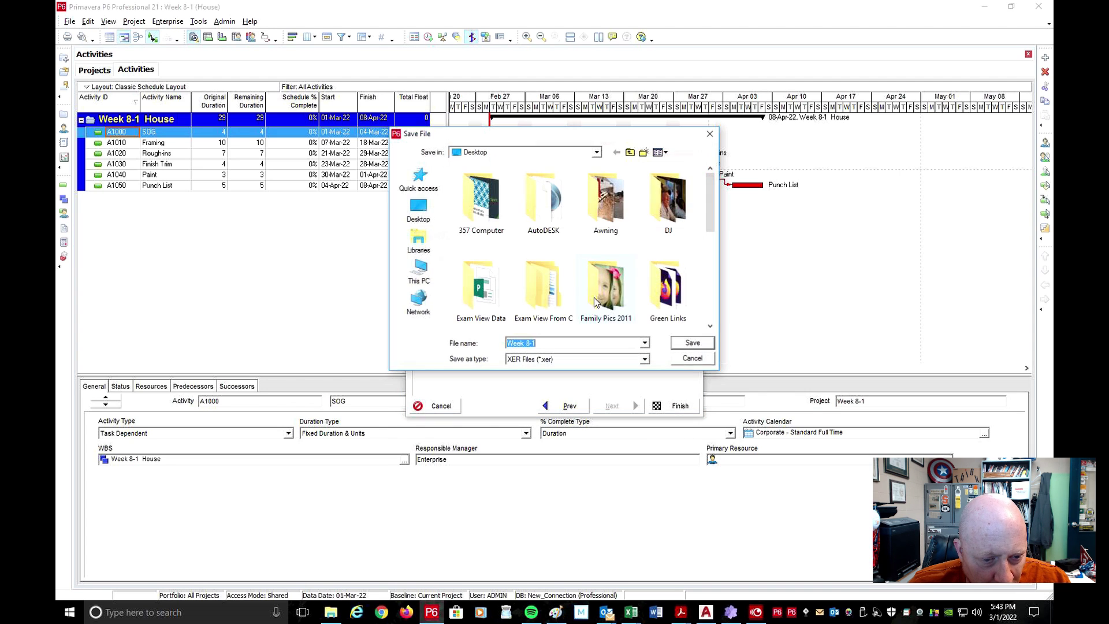
click(711, 135)
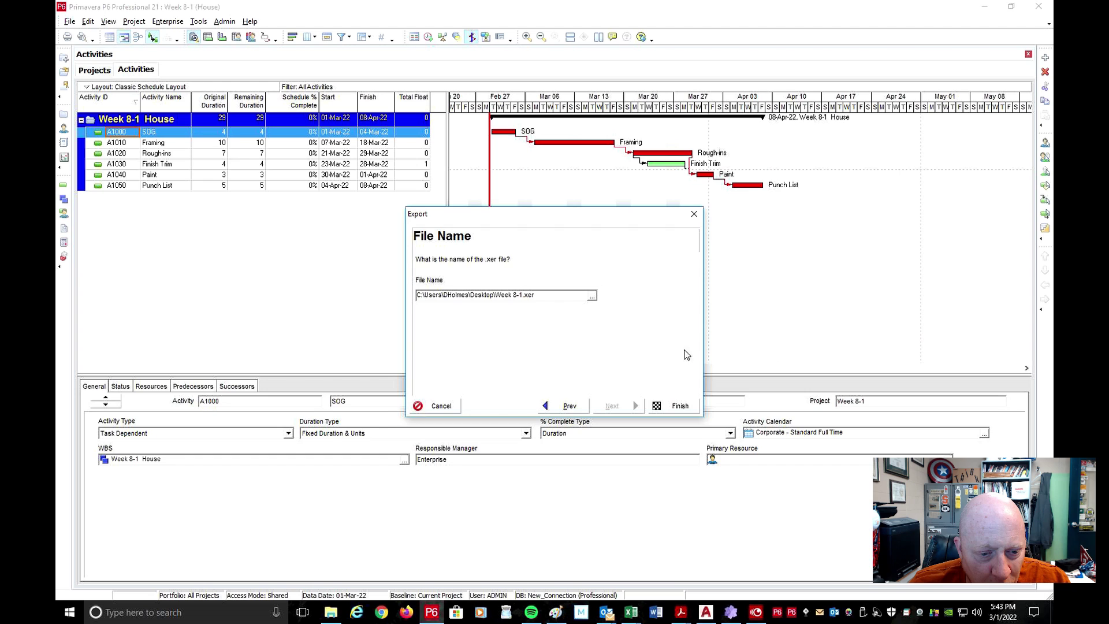
click(681, 406)
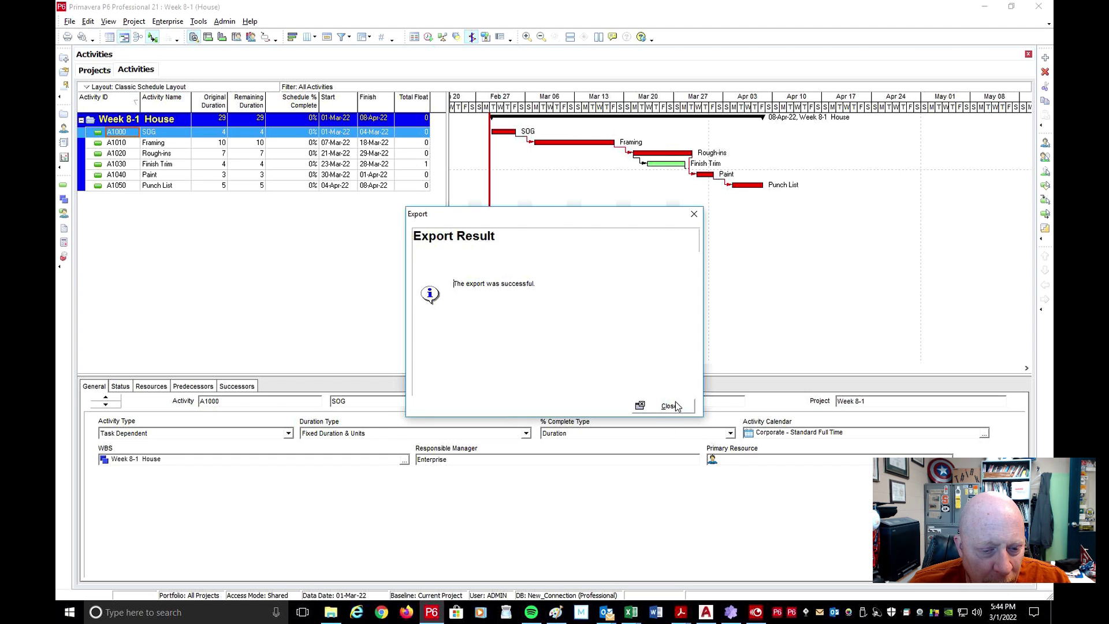
click(670, 406)
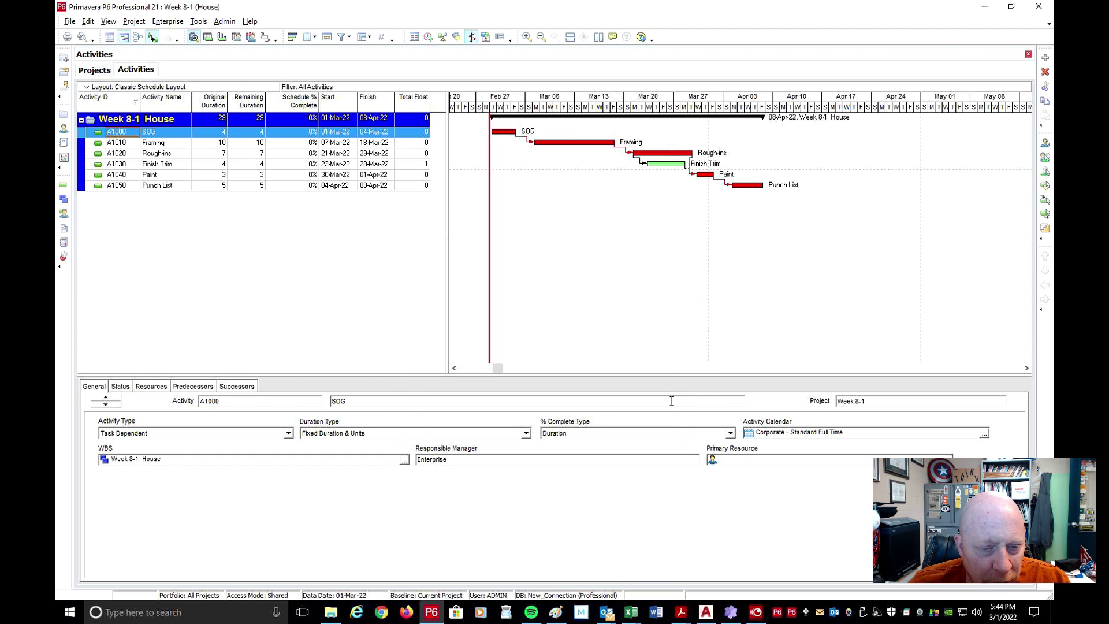
Step: Switch to File Explorer, locate the exported Week 8-1 file on the Desktop, and return to Primavera P6
click(324, 617)
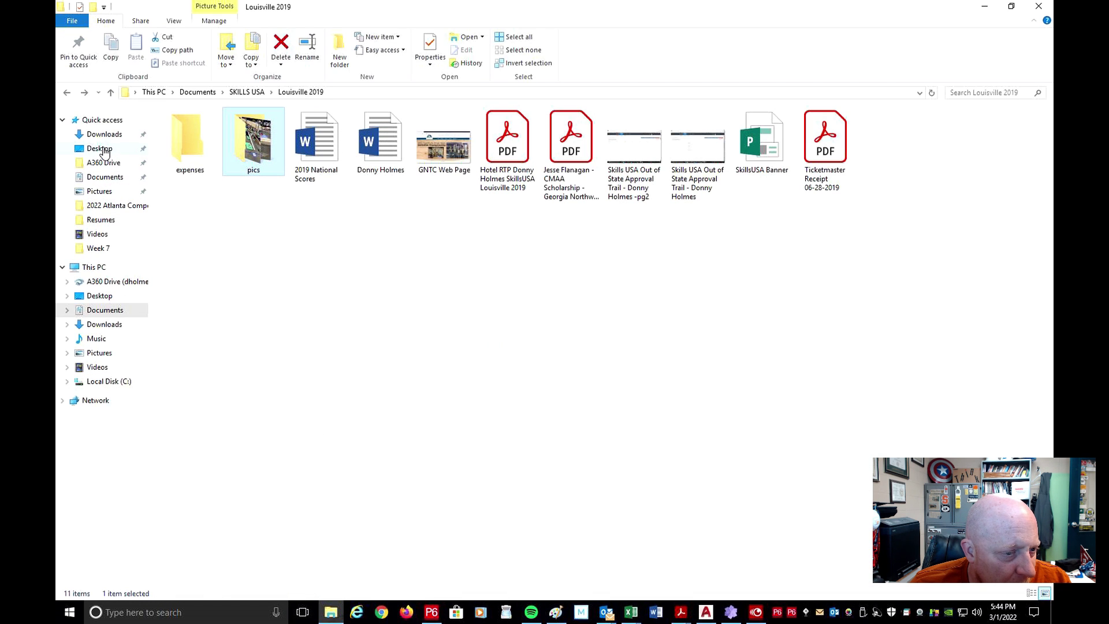
click(101, 149)
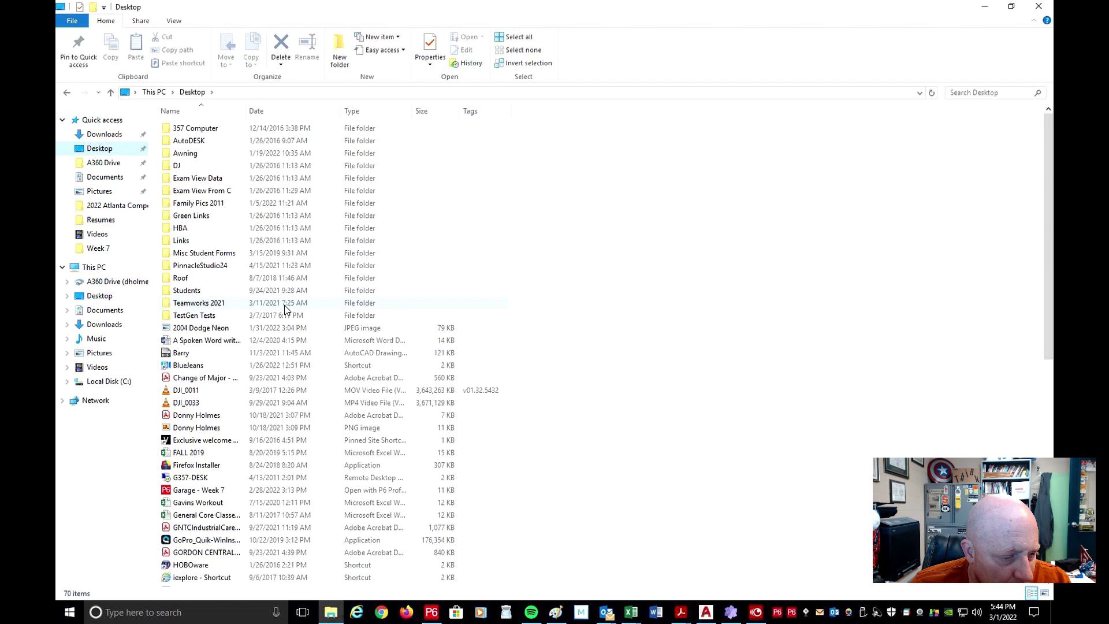
scroll(284, 309, down, 6)
scroll(284, 309, down, 1)
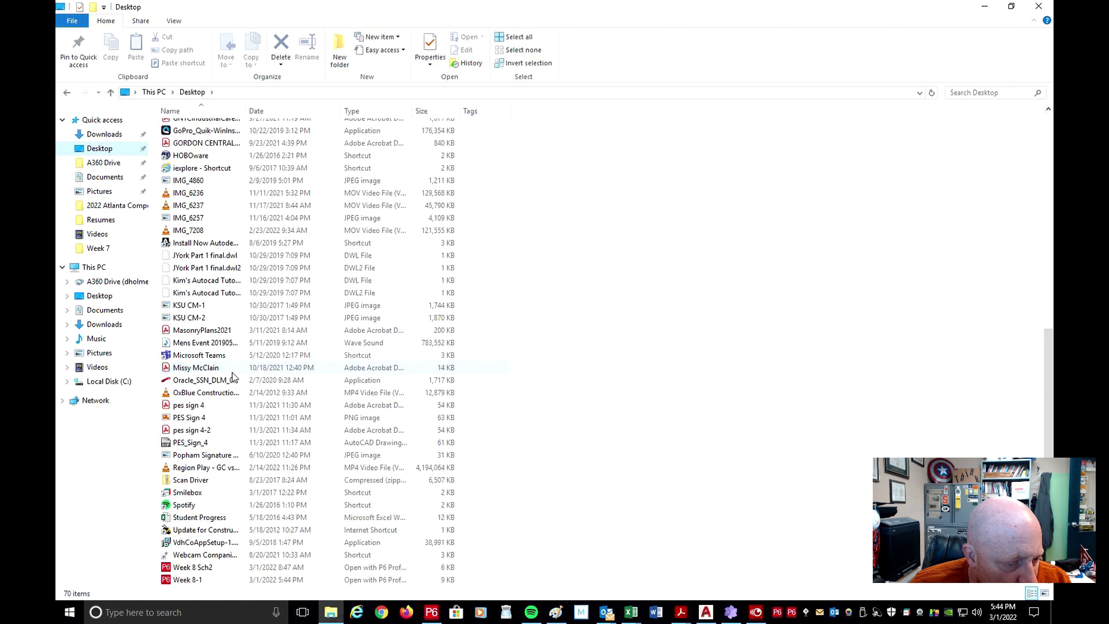
scroll(234, 375, down, 4)
click(184, 581)
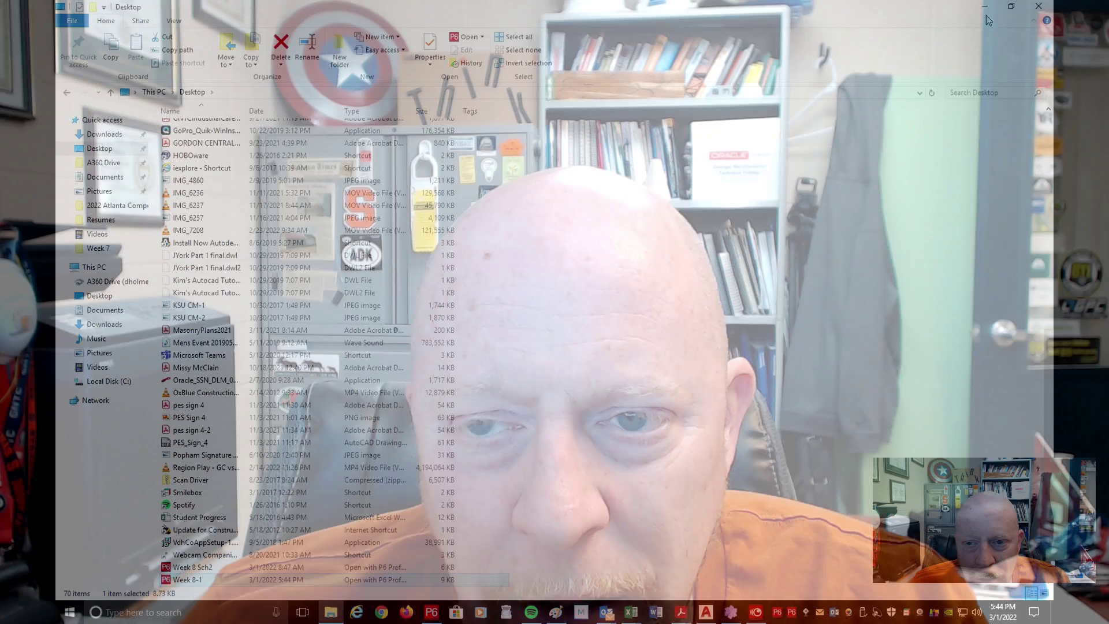
key(alt+Tab)
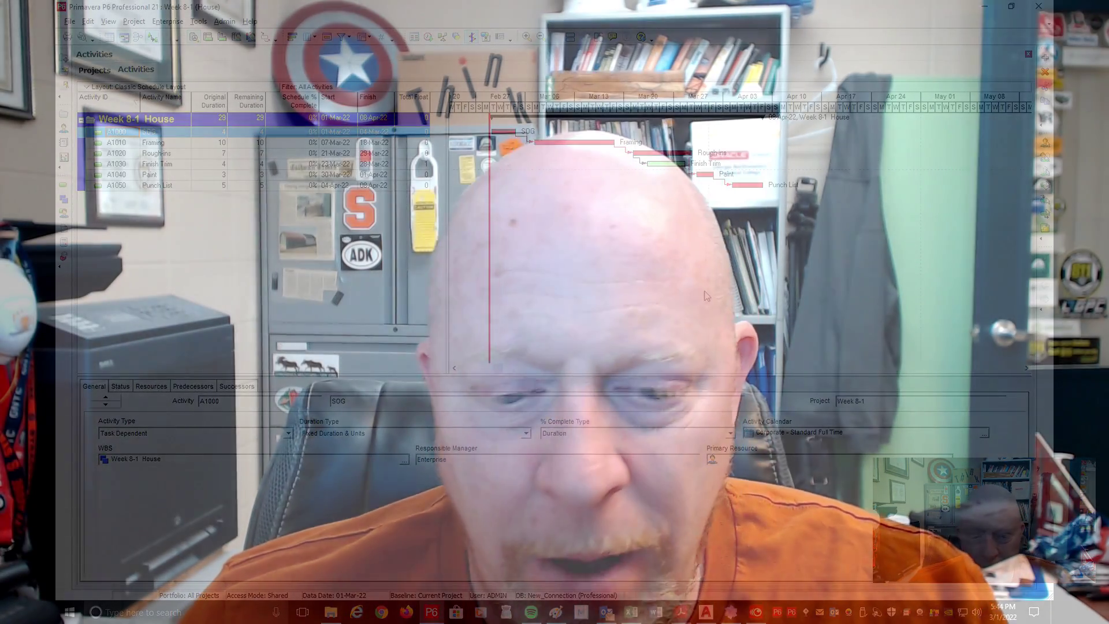